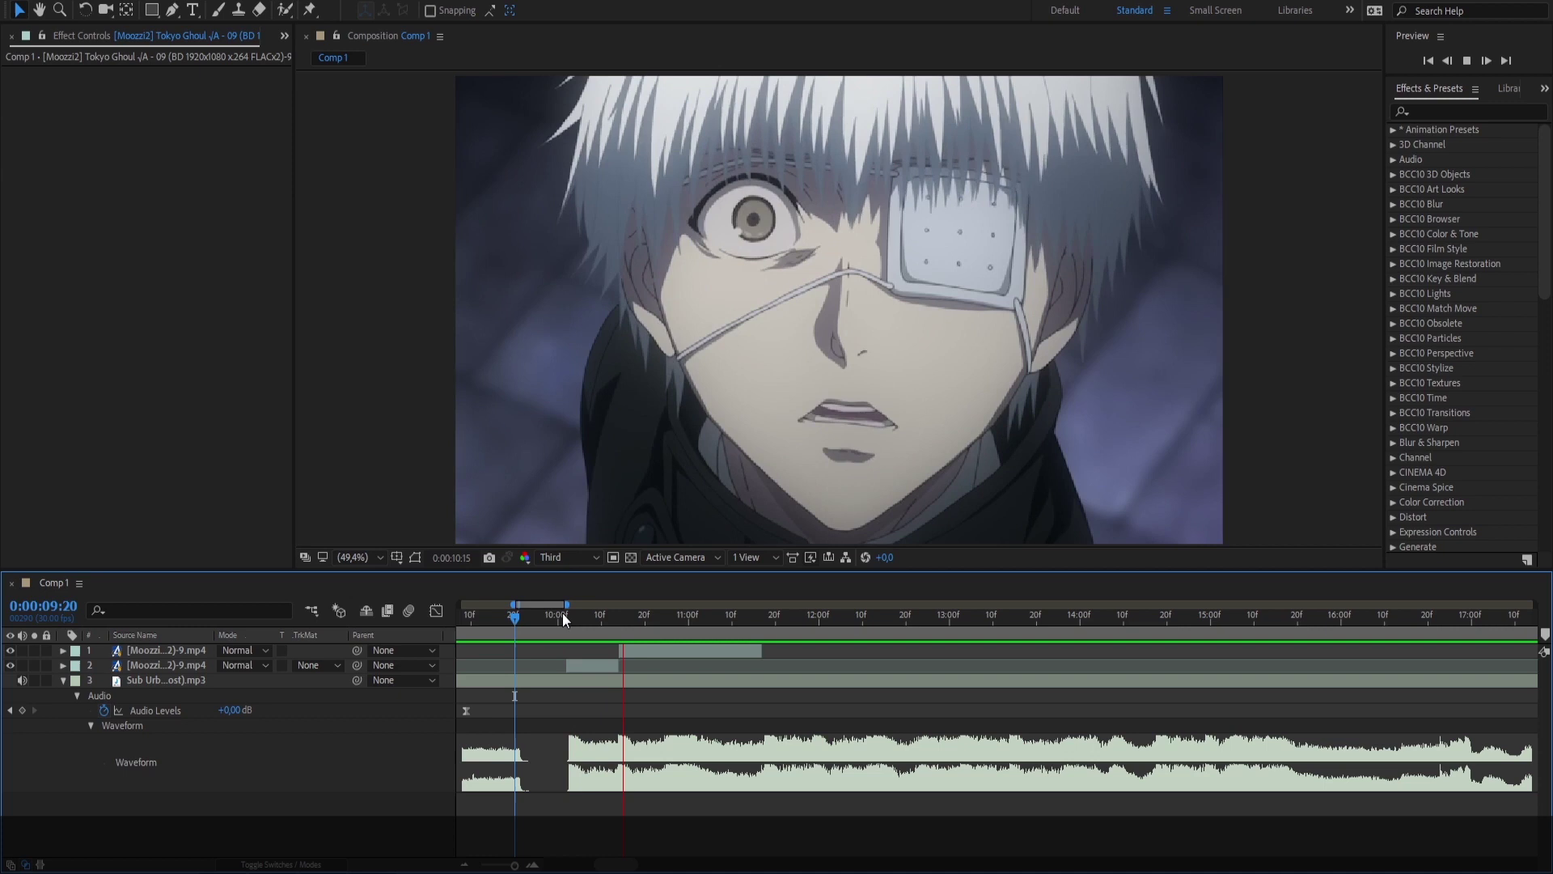
Step: Find S_BlurMoCurves with a 'blurmo' search and apply it to the first clip (layer 2)
click(557, 614)
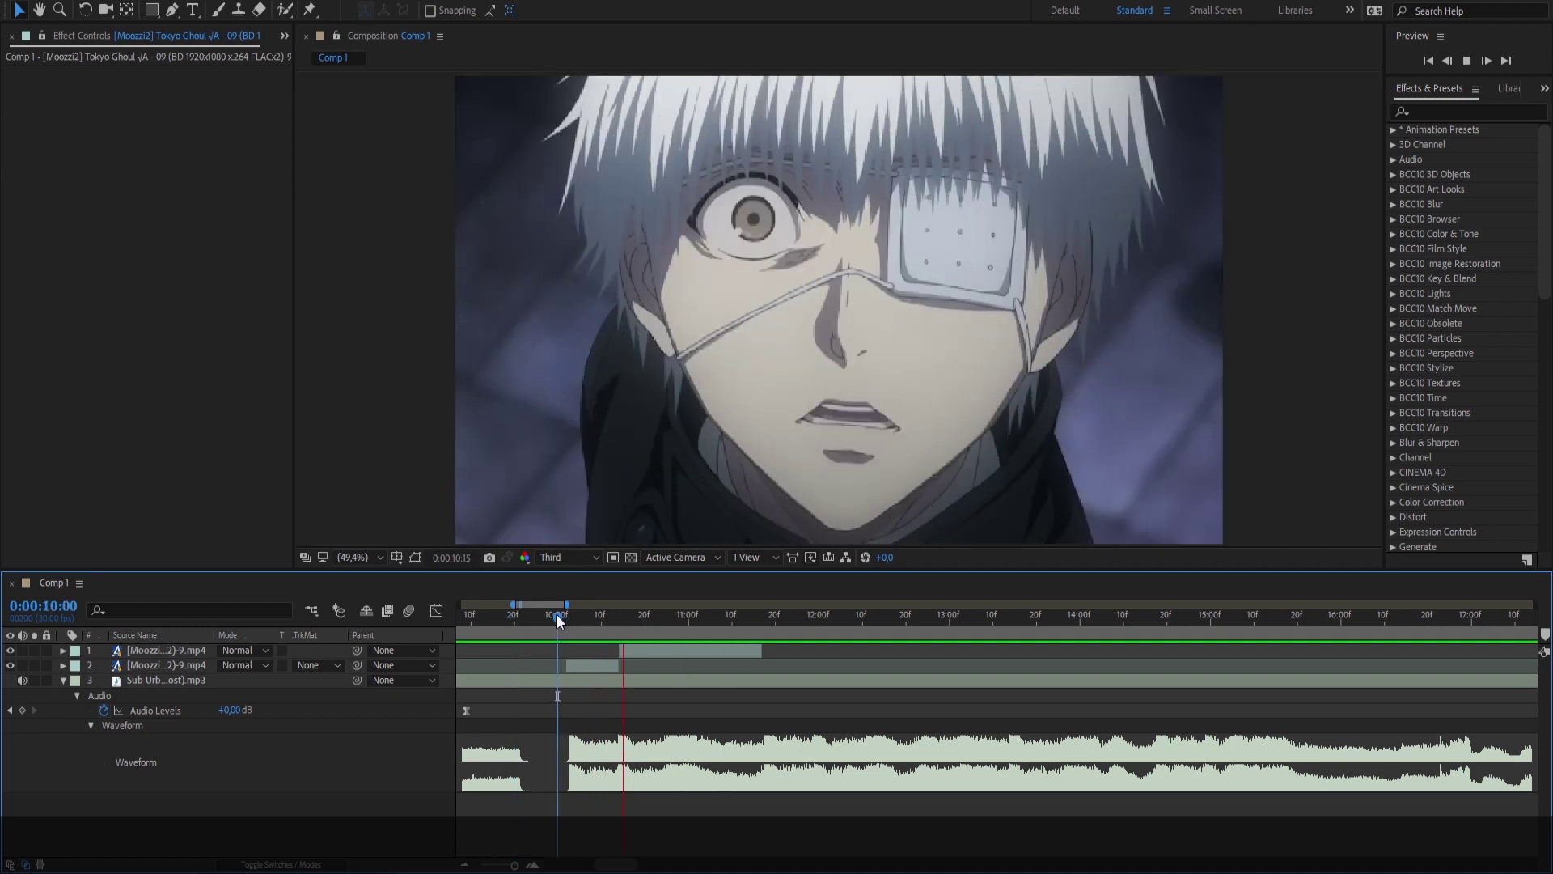
key(space)
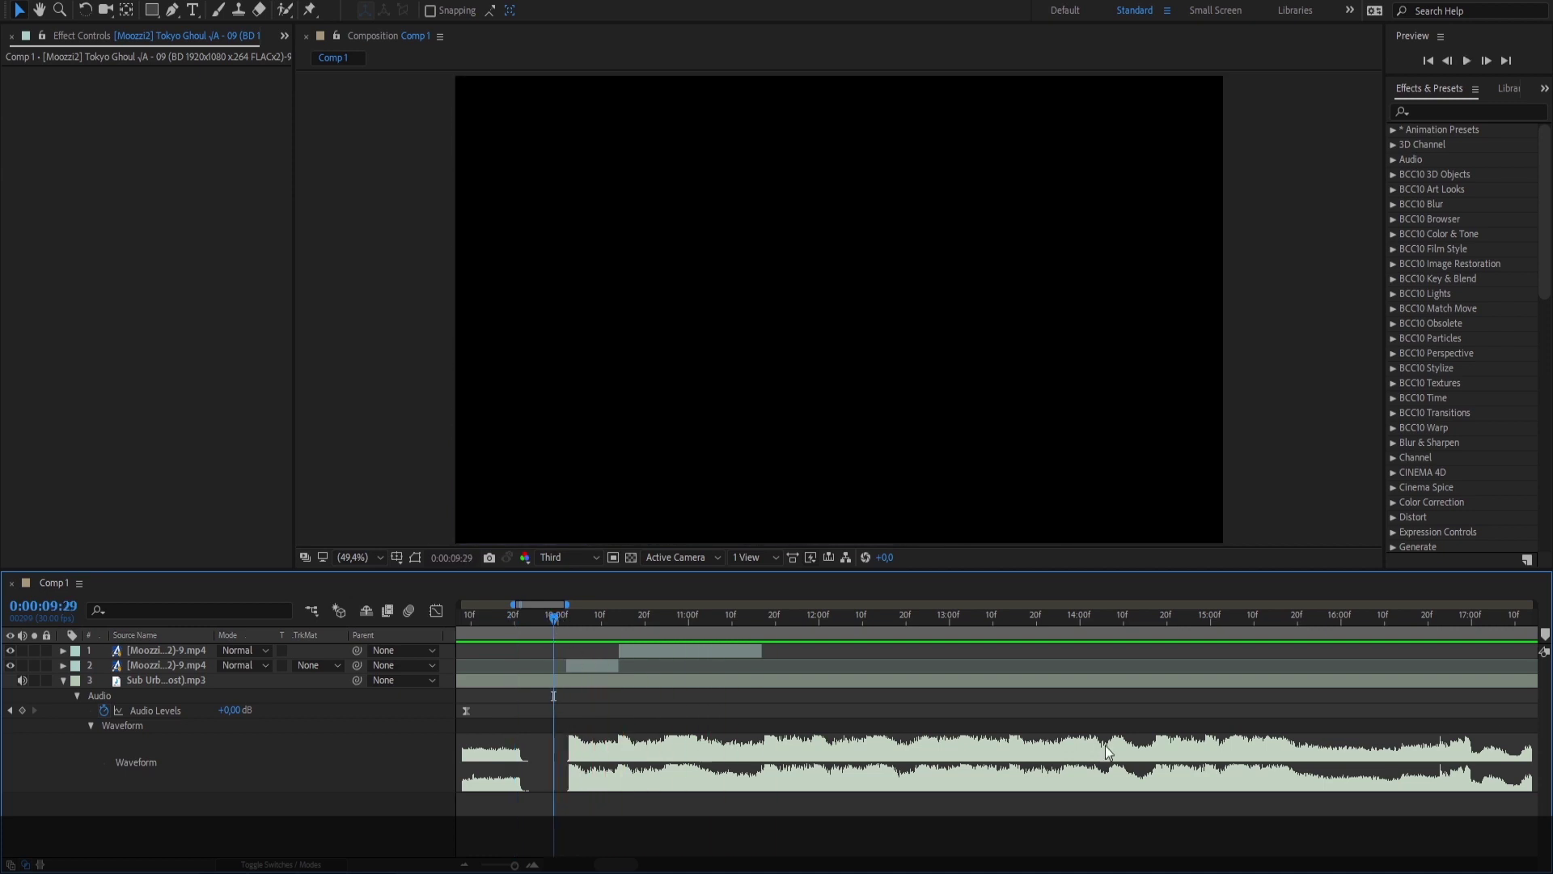
click(1455, 109)
text(blurmo)
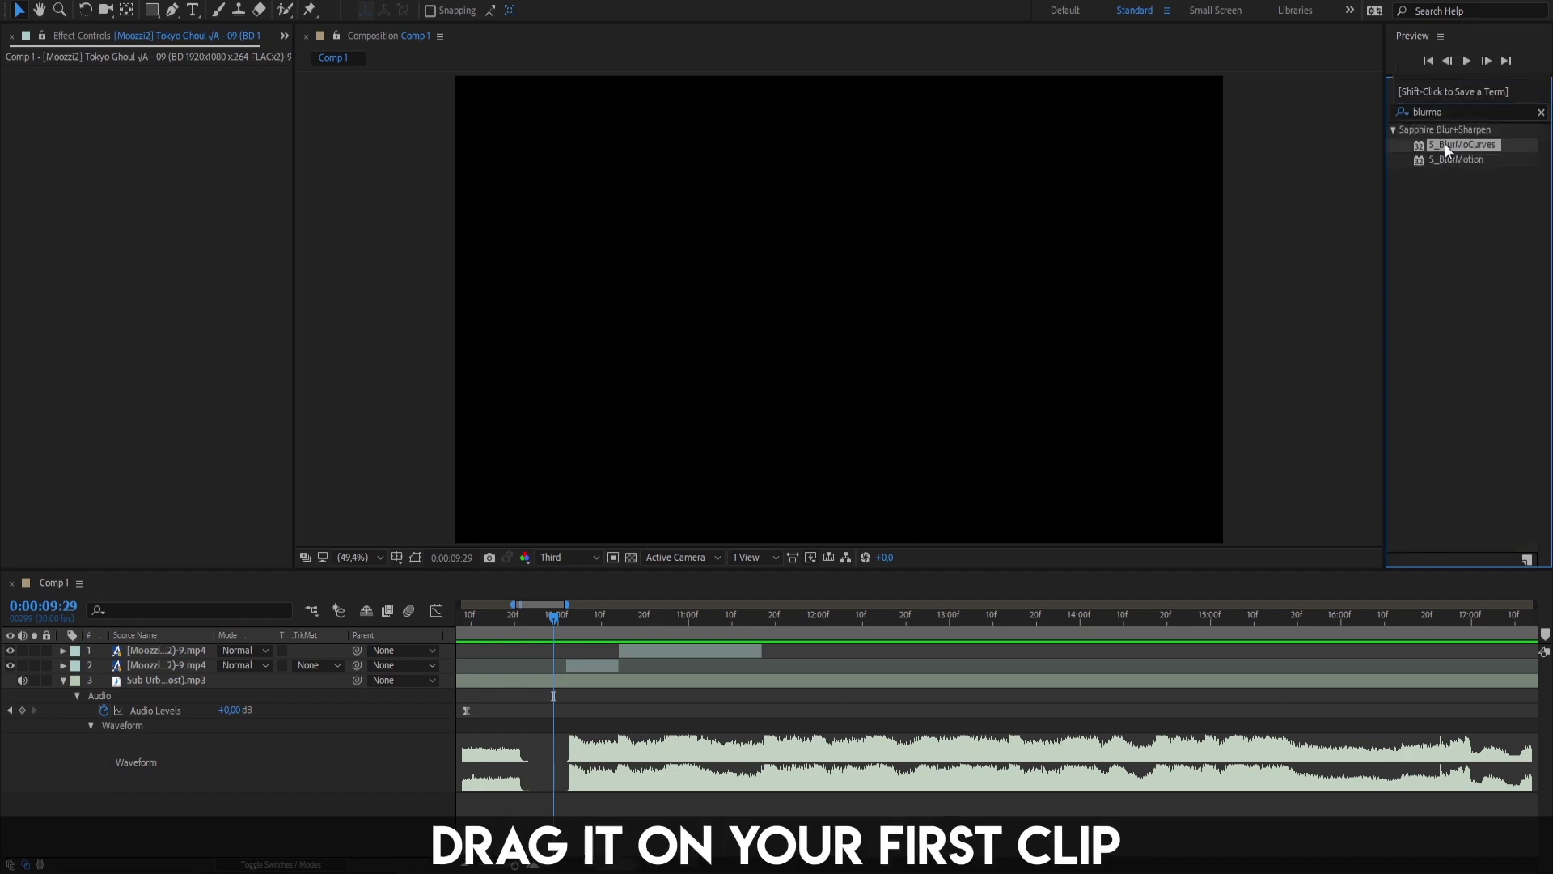
drag(1447, 146, 595, 662)
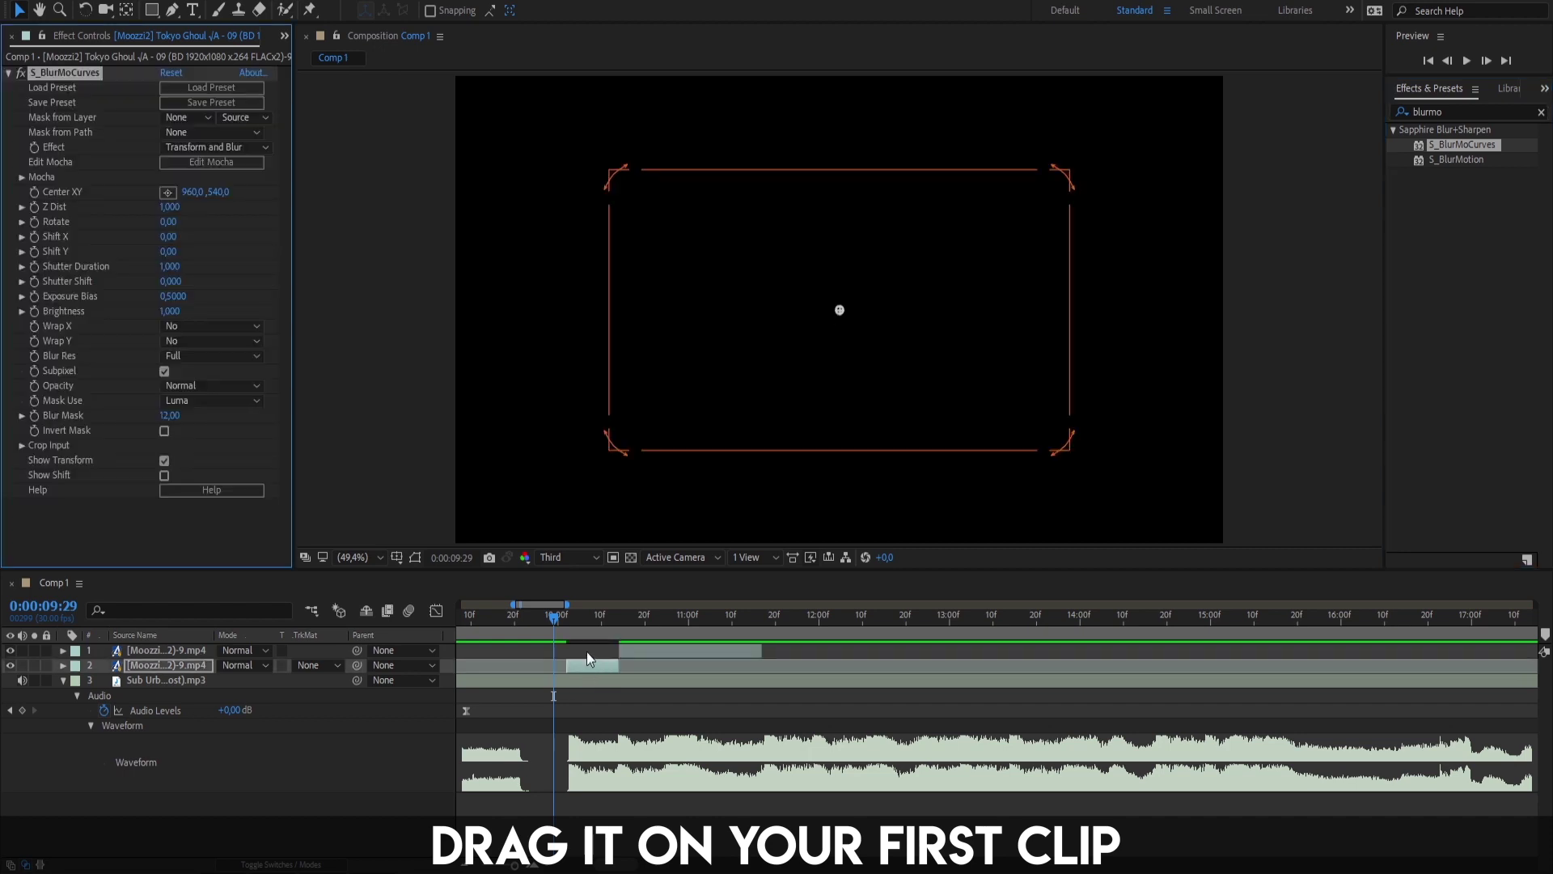
Step: Set a starting Z Dist keyframe at the first clip's first frame
click(565, 616)
drag(566, 603, 541, 603)
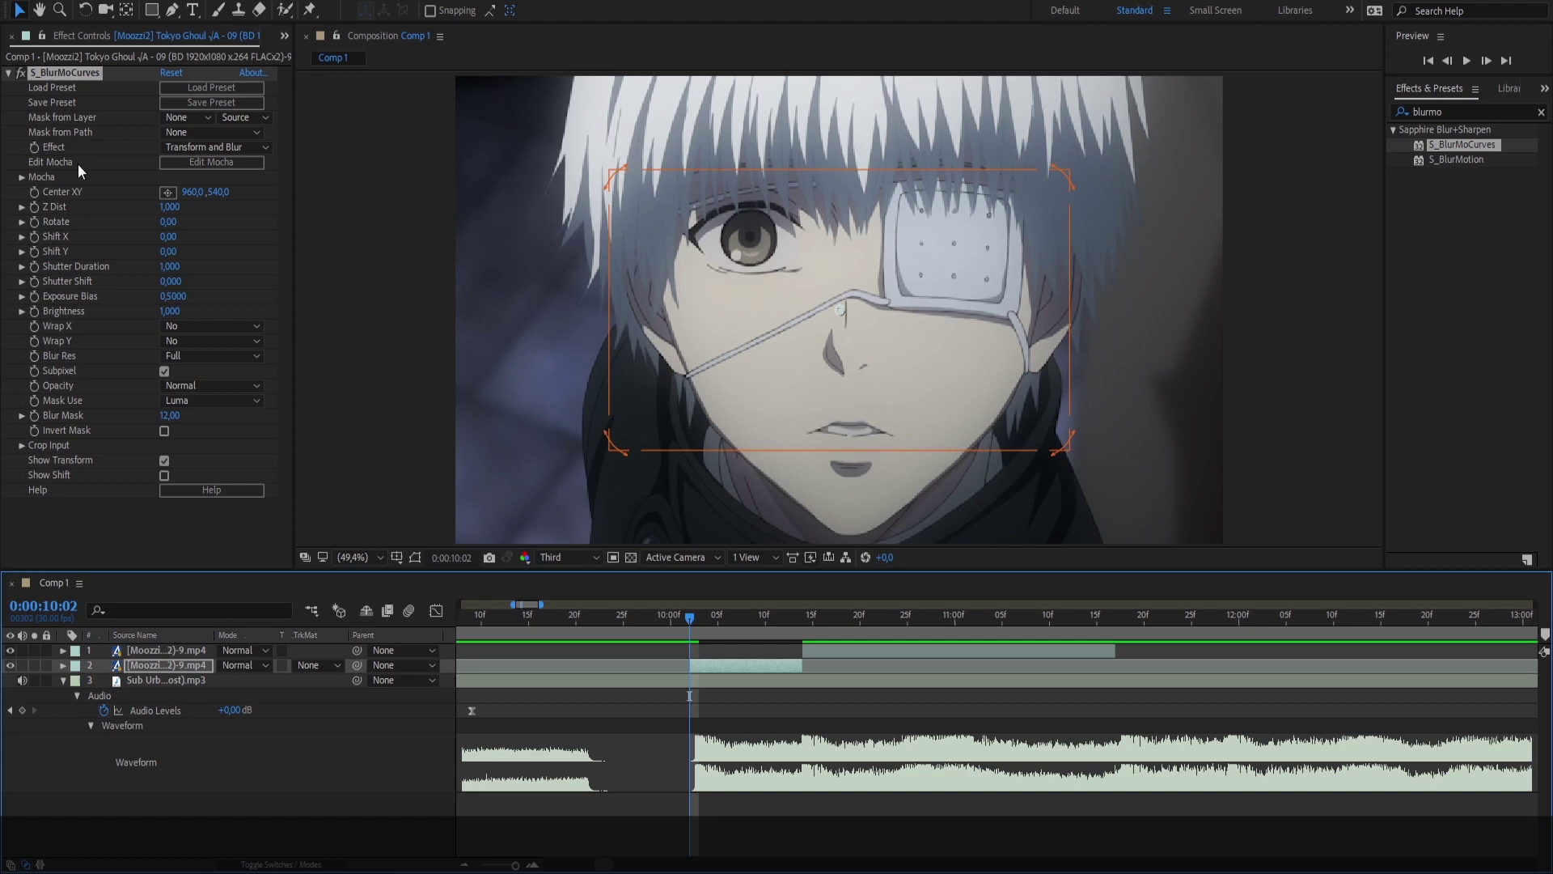
click(34, 207)
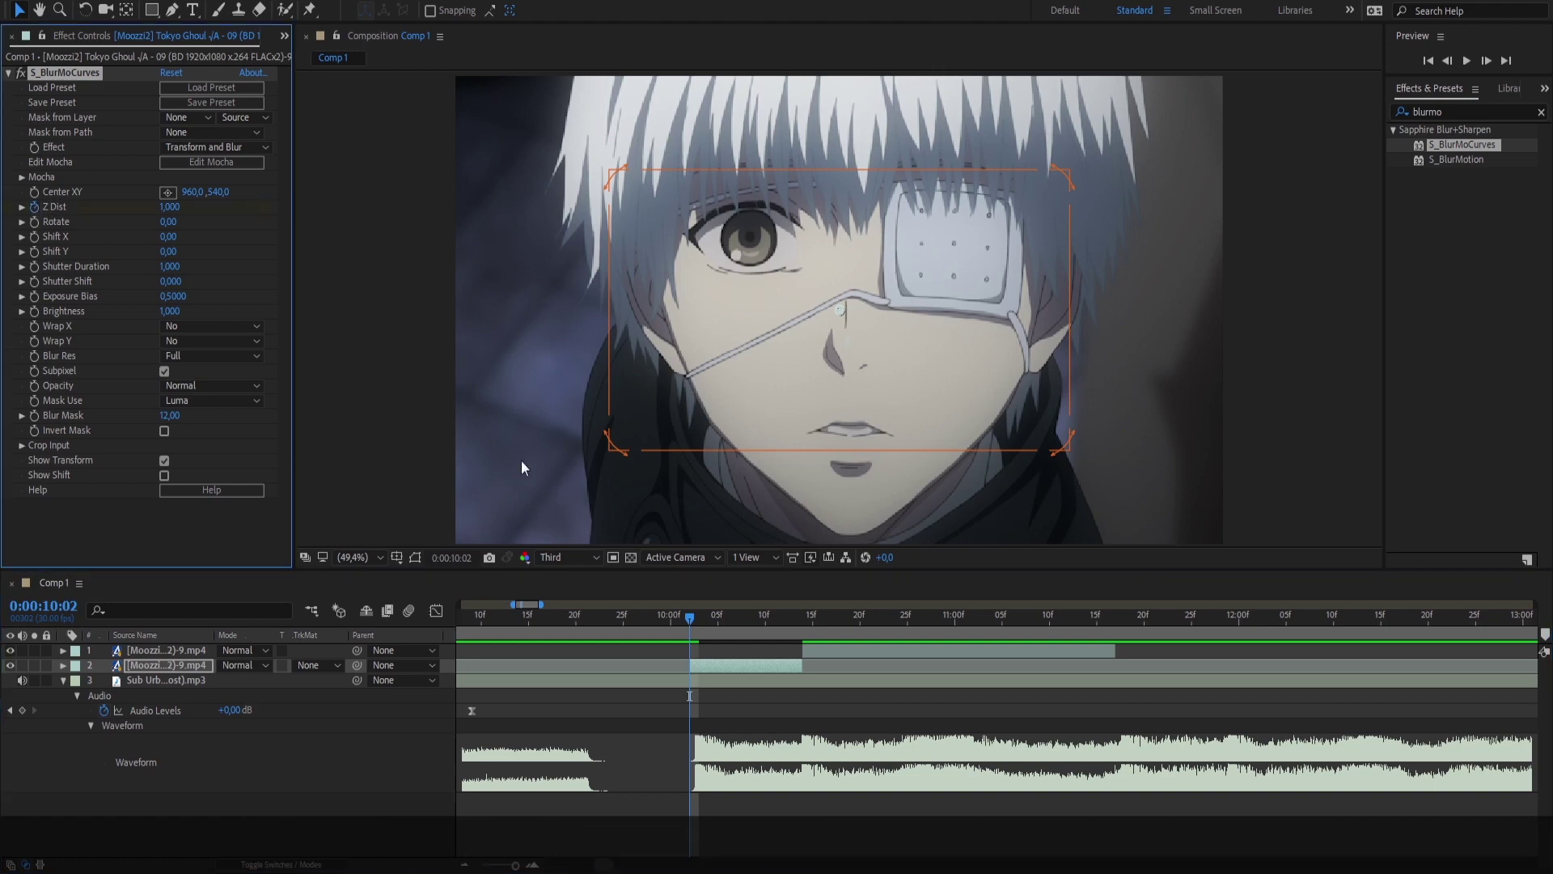
Step: Keyframe Z Dist at 0.3 near the first clip's end, then select both Z Dist keyframes
click(792, 619)
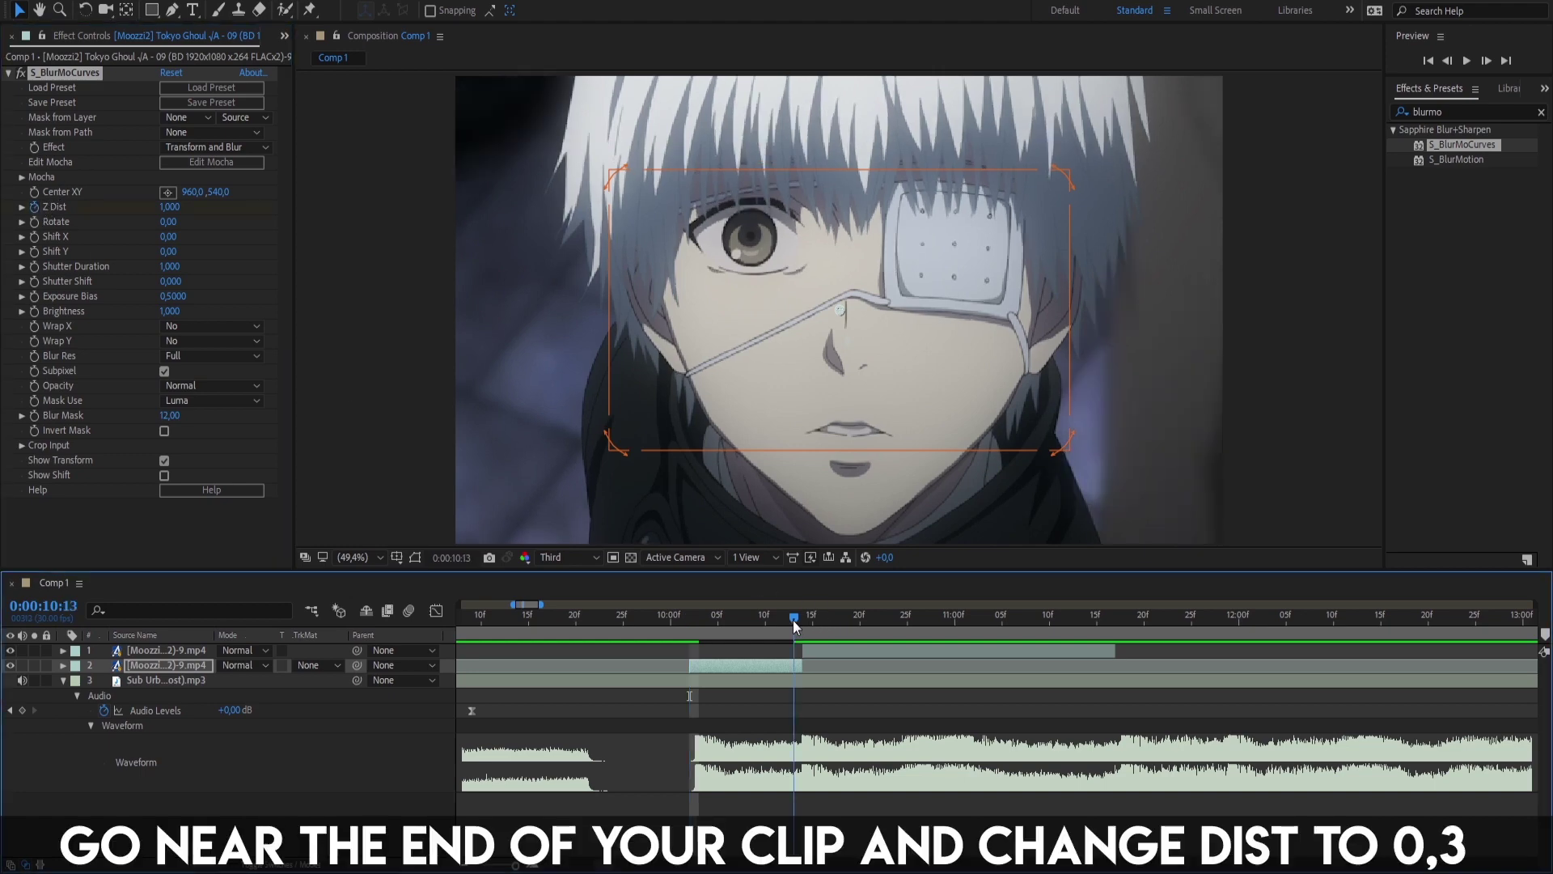
click(168, 207)
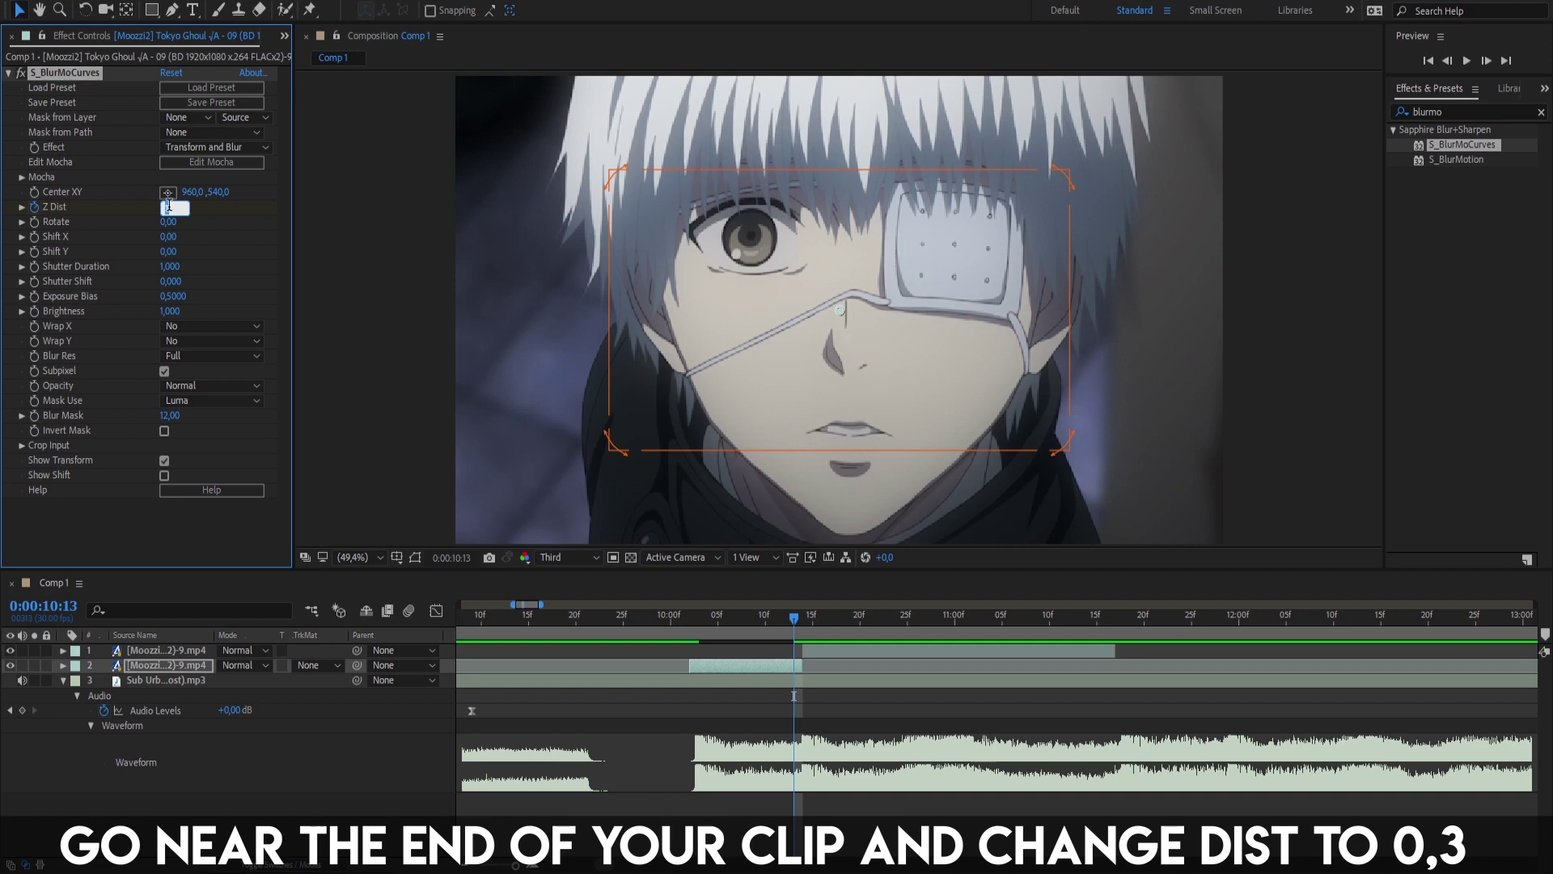
text(0,3)
key(Return)
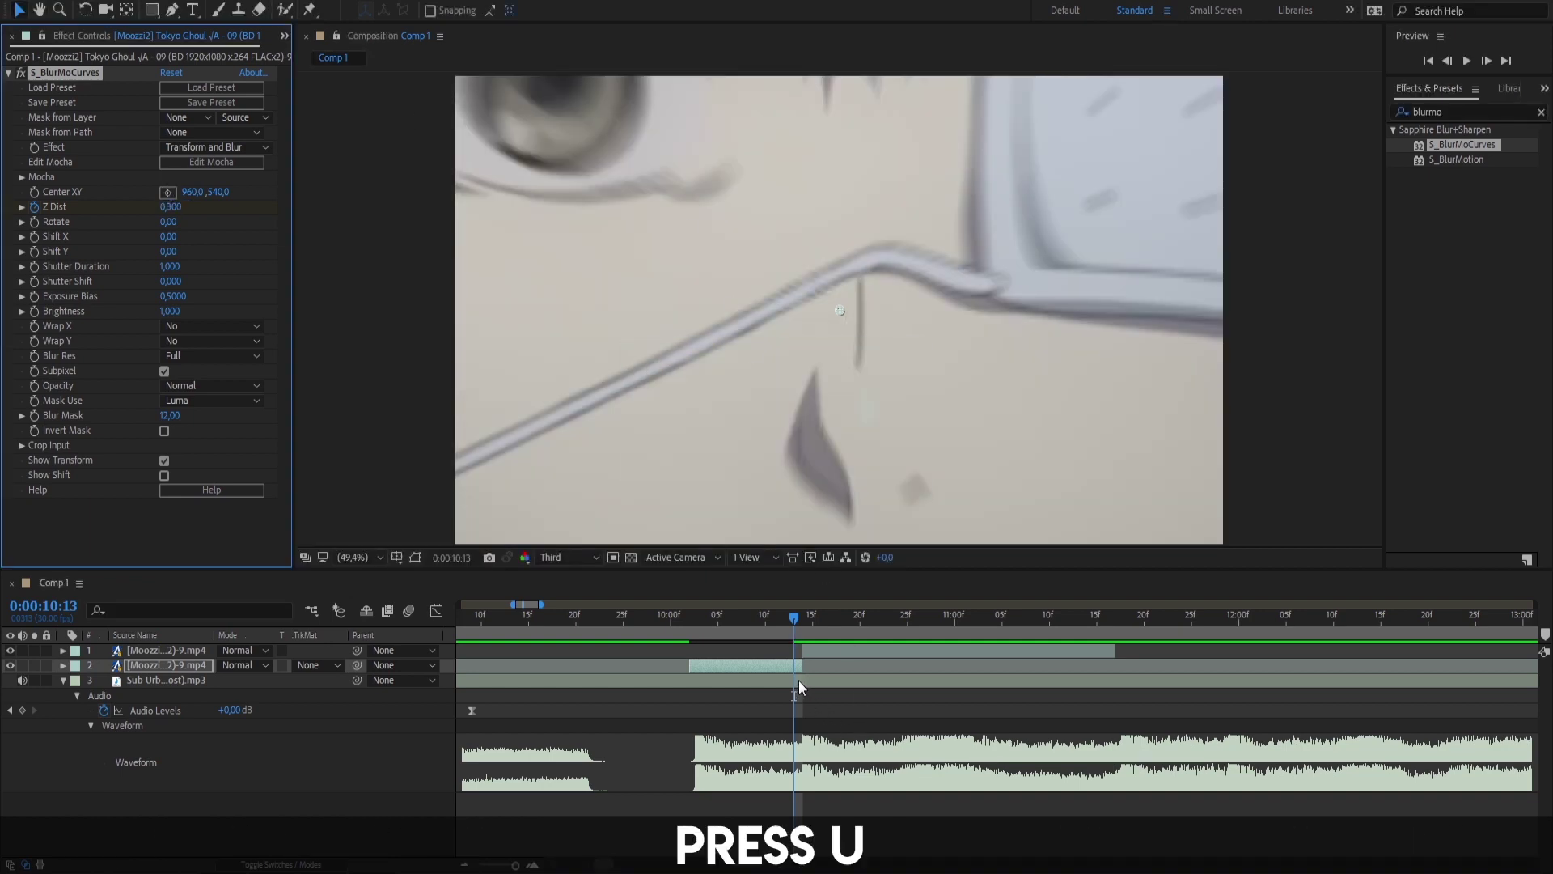
key(u)
drag(832, 679, 649, 704)
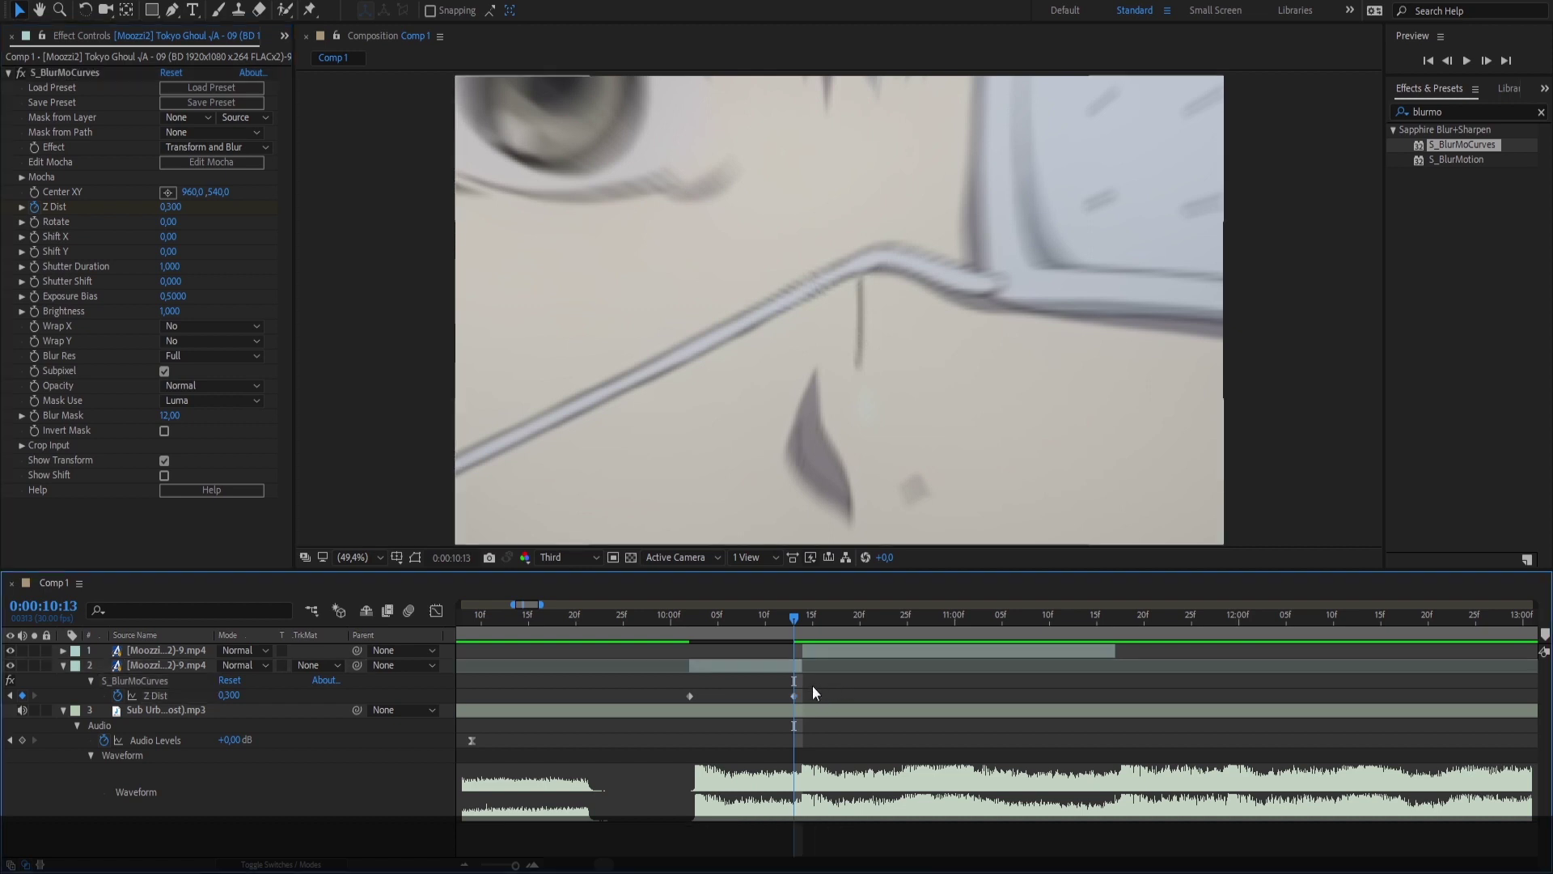
Step: Drag the Z Dist Bezier handles in the Graph Editor for a steep ease-in to 0.3
drag(513, 603, 516, 604)
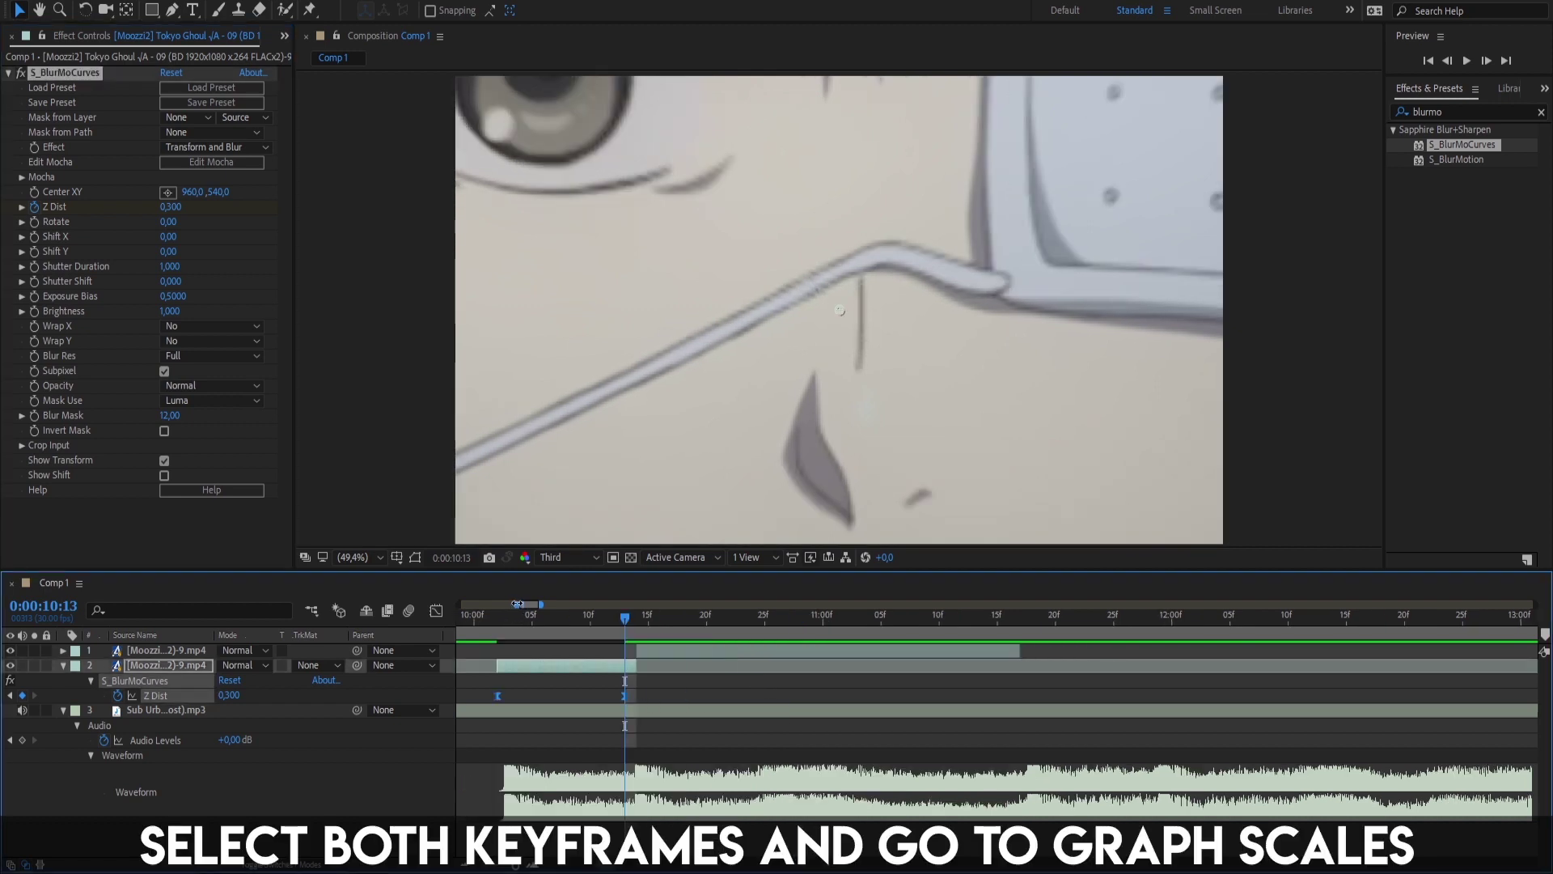
click(436, 611)
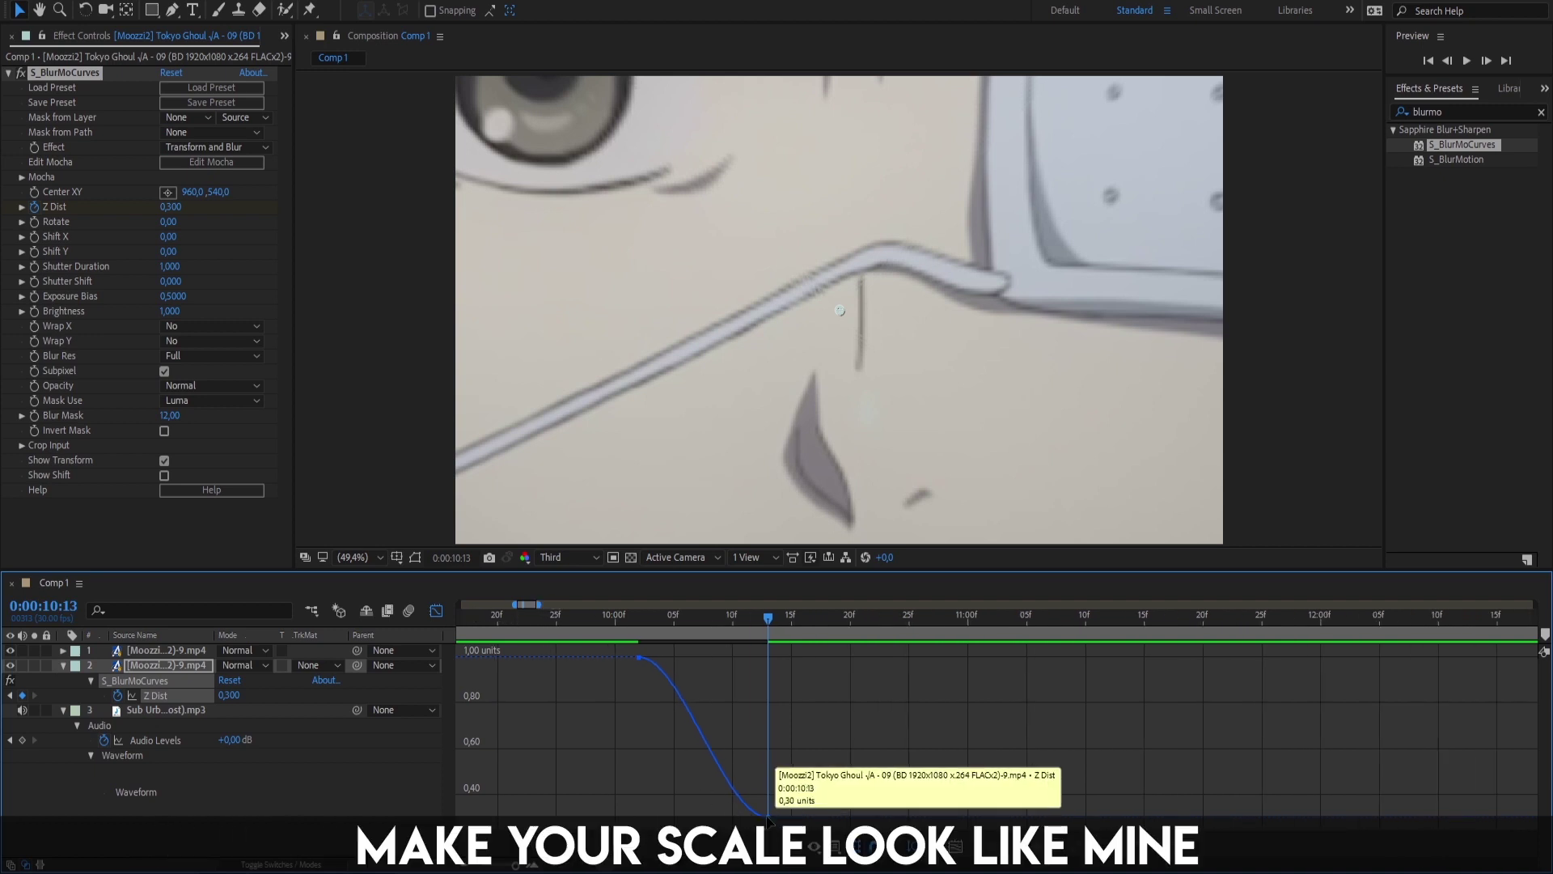
click(767, 811)
drag(741, 793, 790, 750)
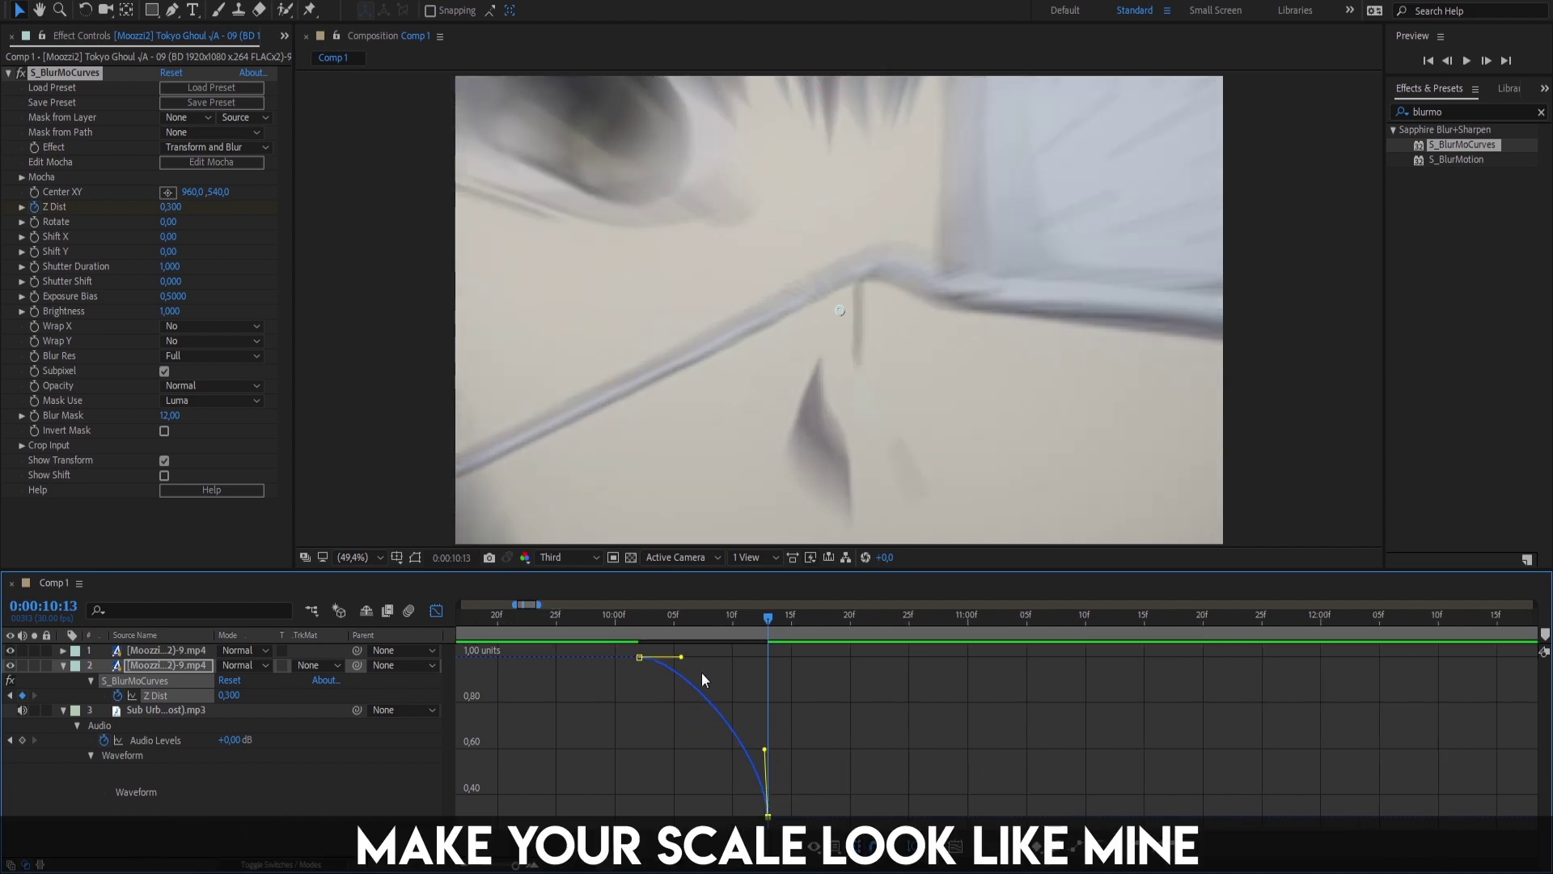
drag(680, 657, 768, 657)
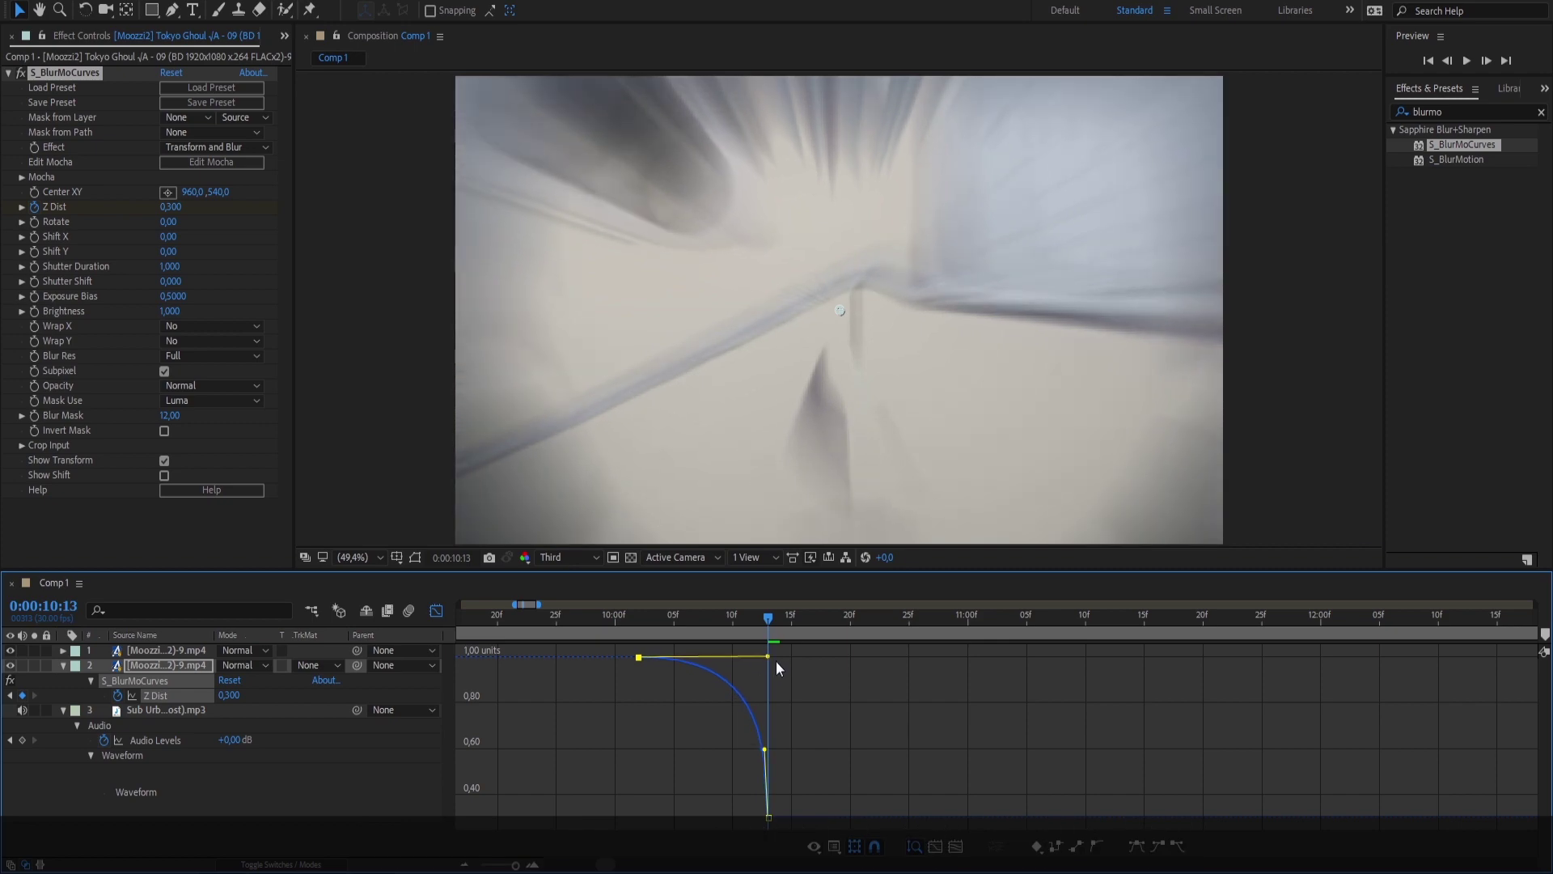
click(642, 627)
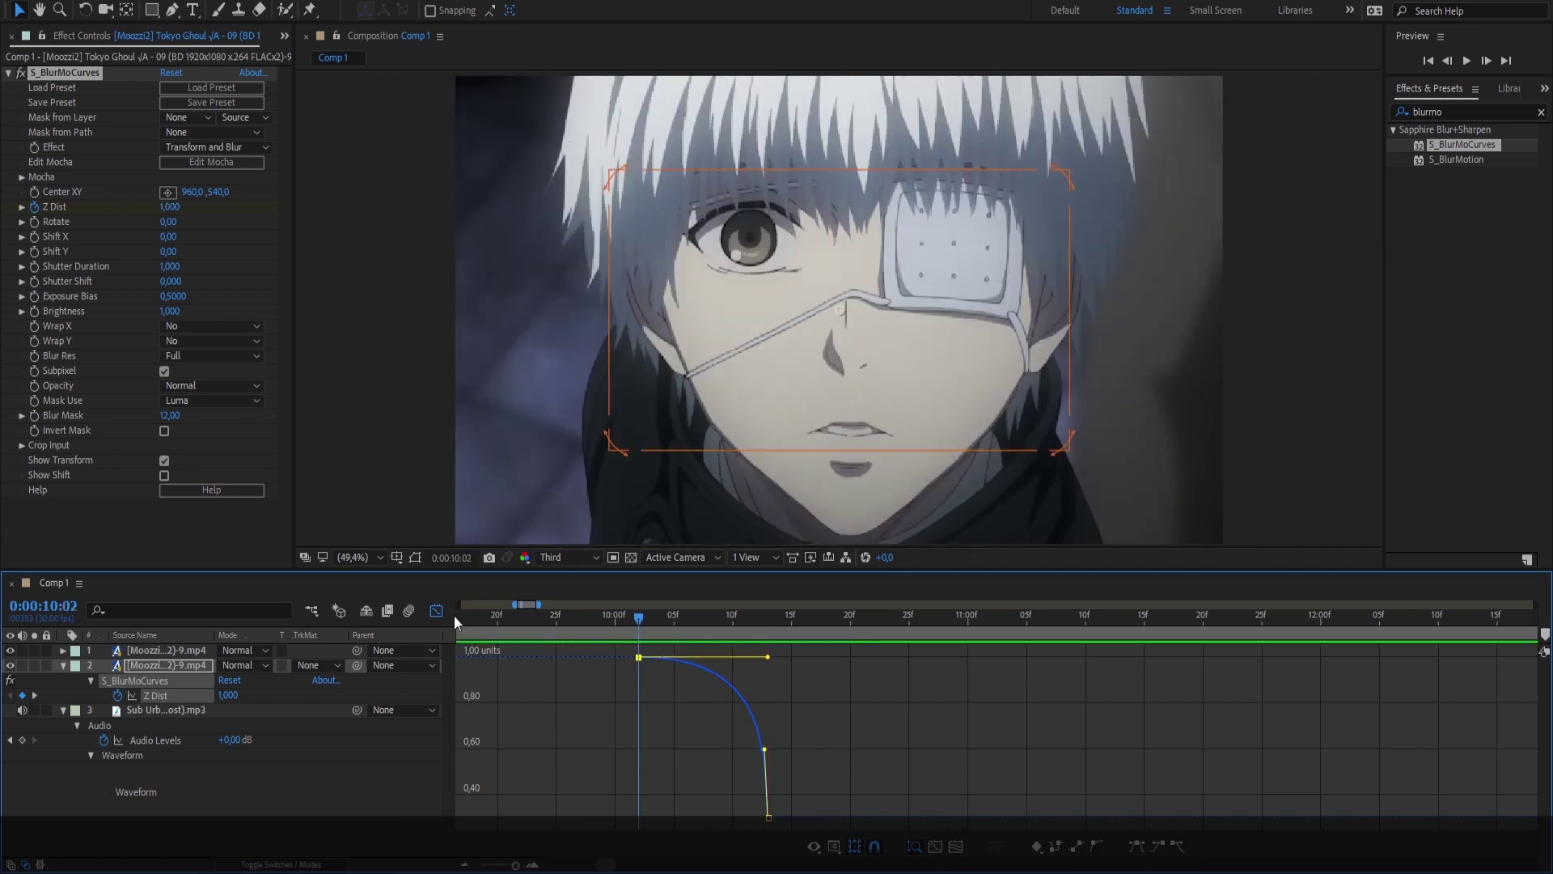
Step: Apply S_BlurMoCurves to the second clip (layer 1)
click(436, 612)
click(777, 626)
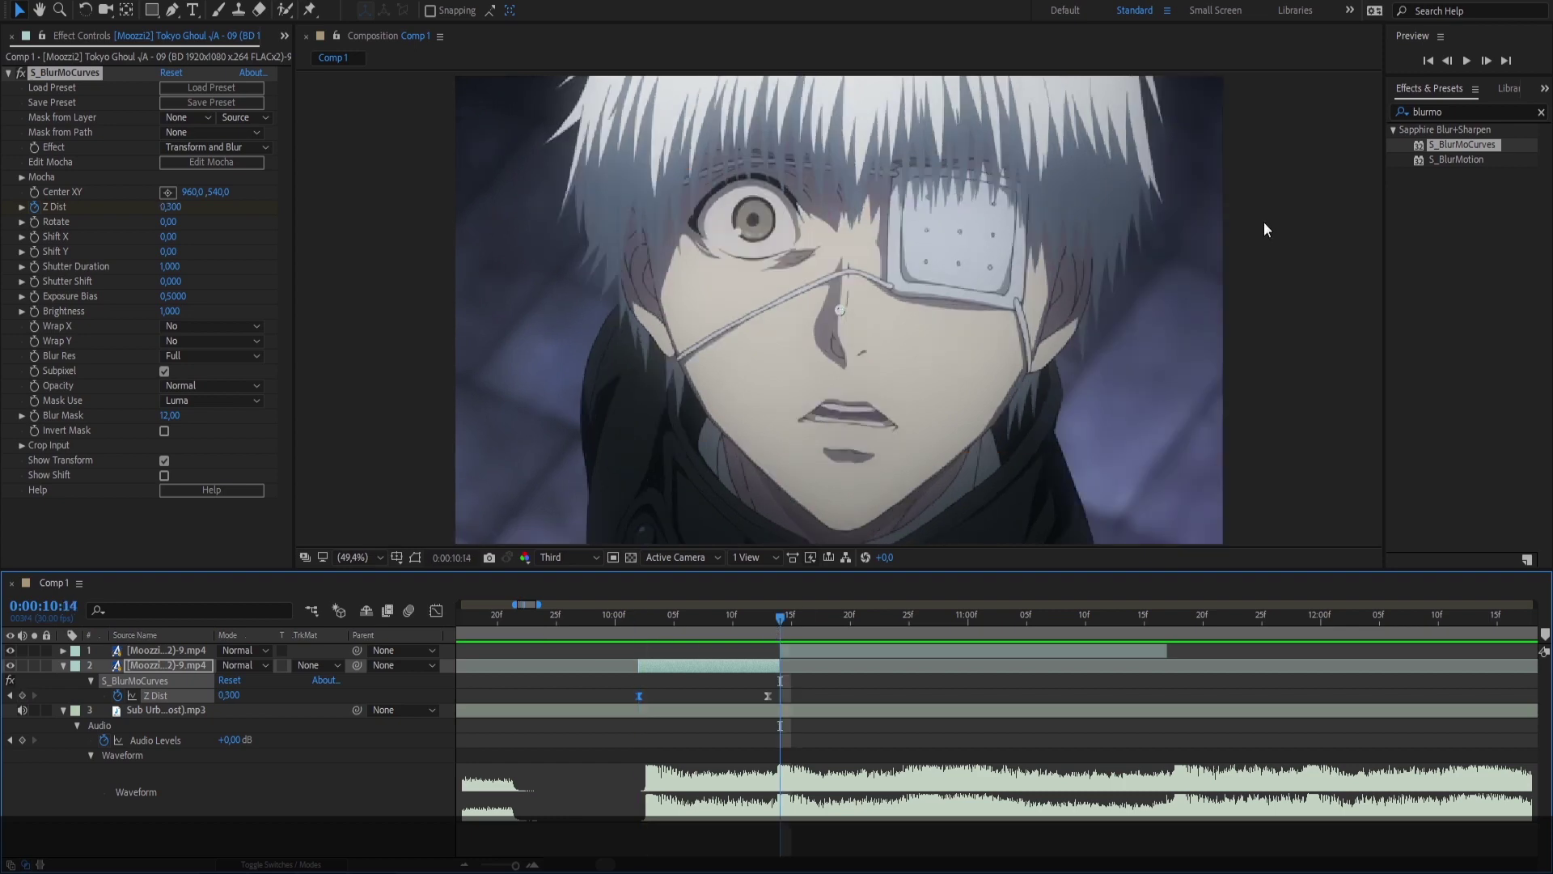
drag(1489, 146, 1310, 245)
drag(786, 654, 841, 651)
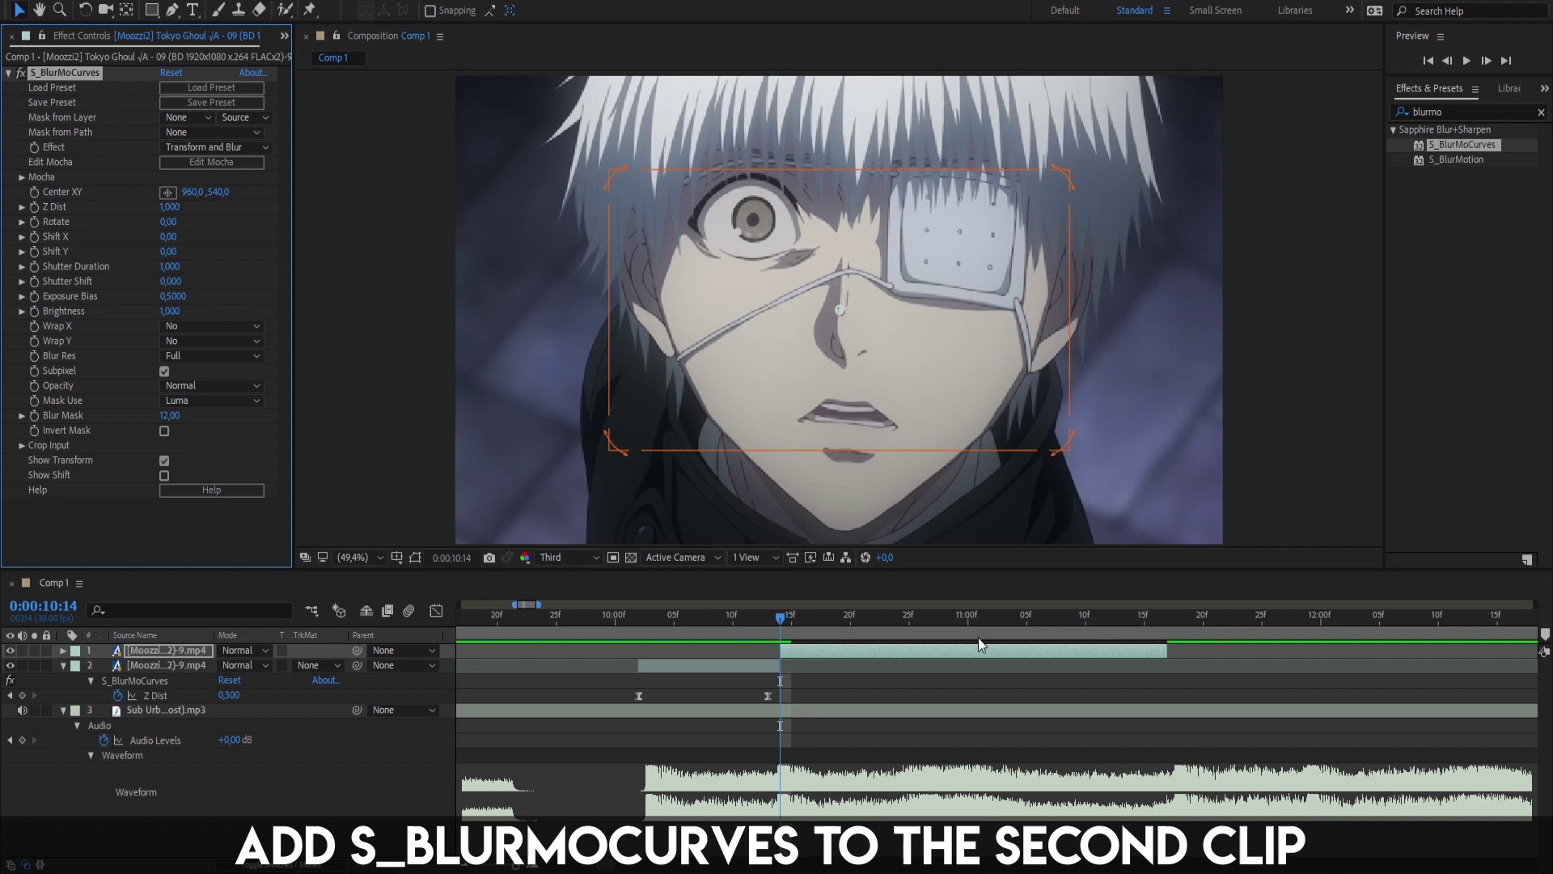
Step: Keyframe Z Dist at 1 at 11:05 and 0.2 at 10:14, then select both keyframes
drag(1038, 618, 1027, 621)
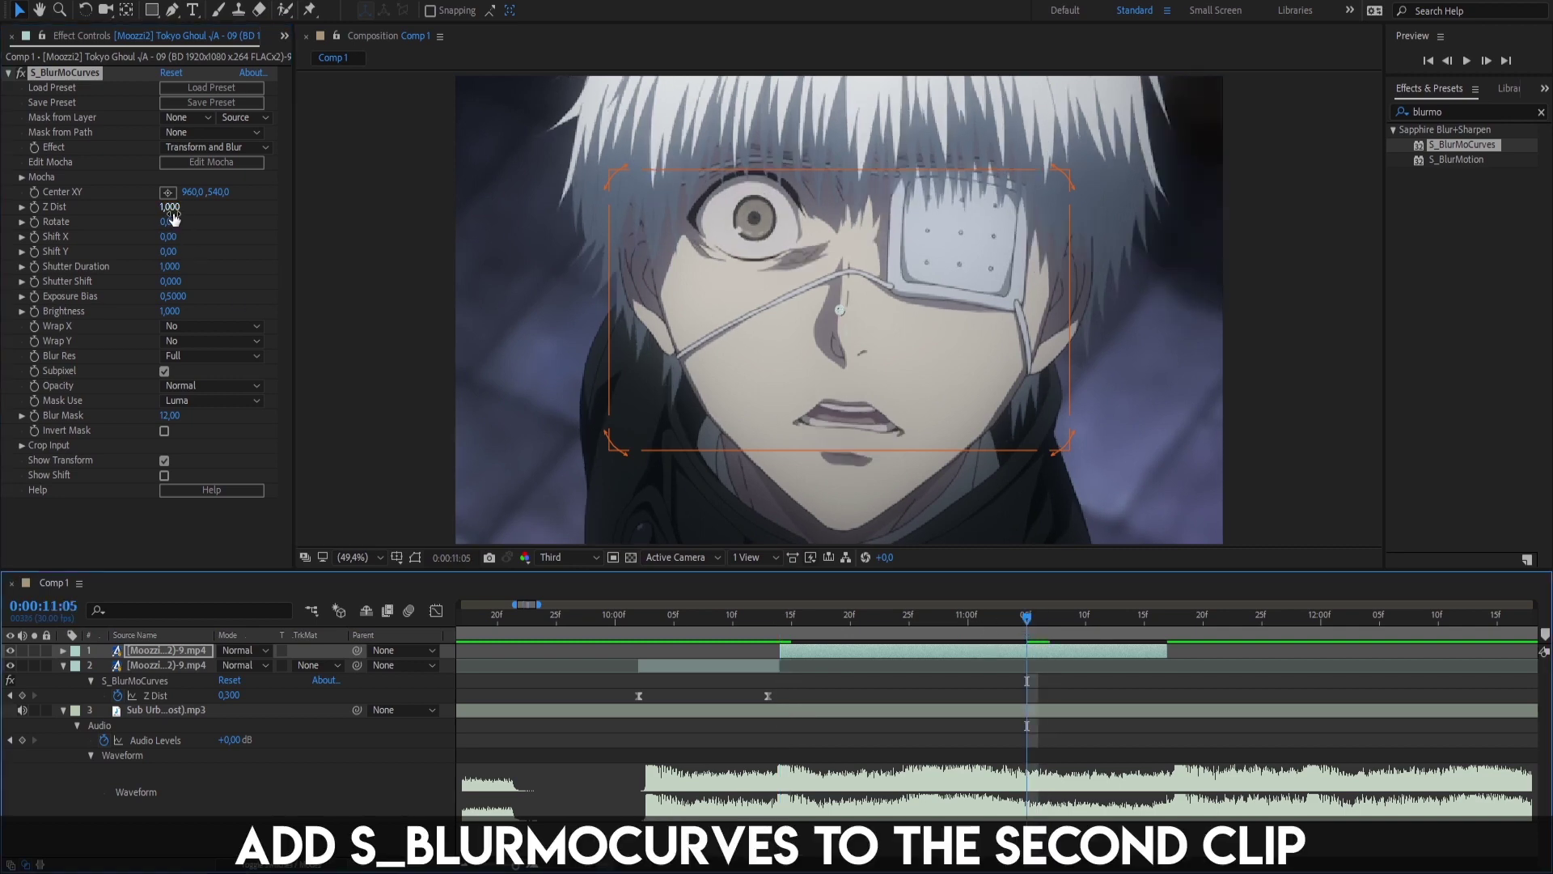
click(171, 207)
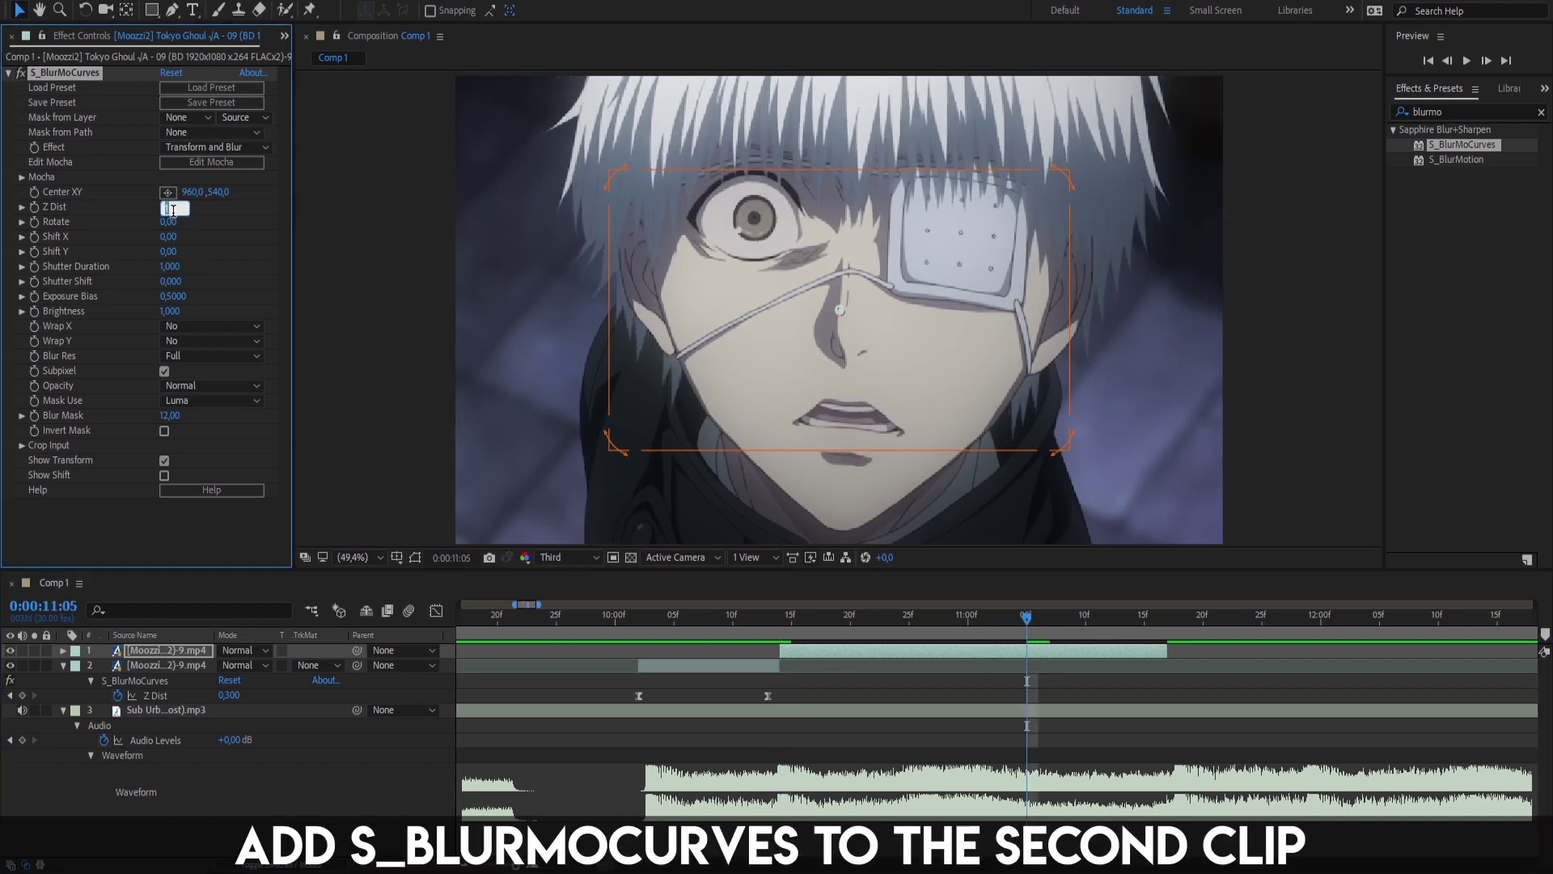
key(Return)
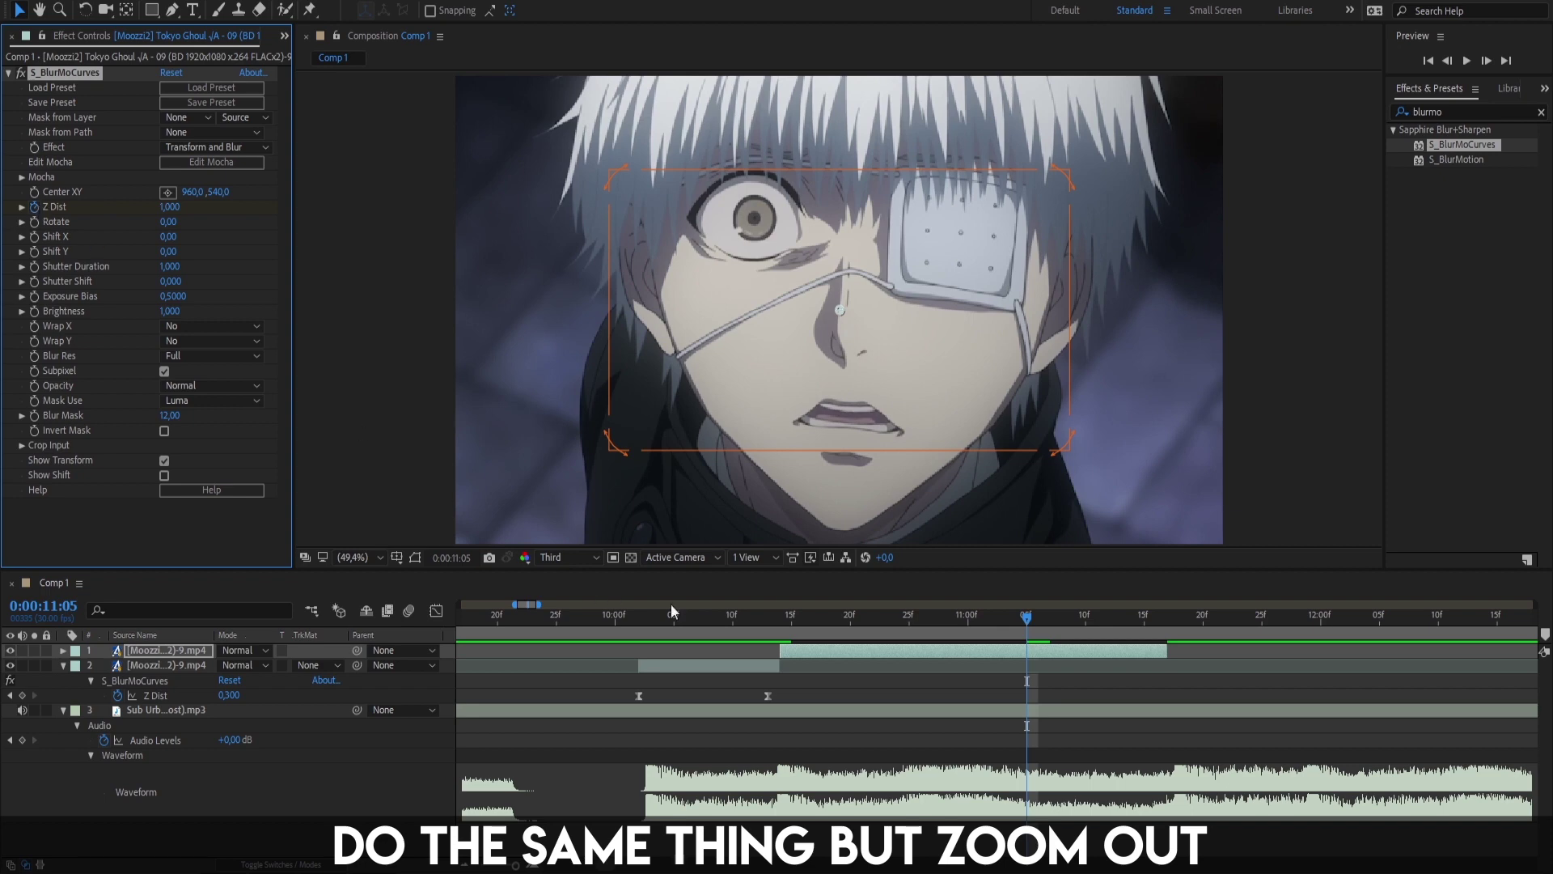
click(779, 623)
click(168, 208)
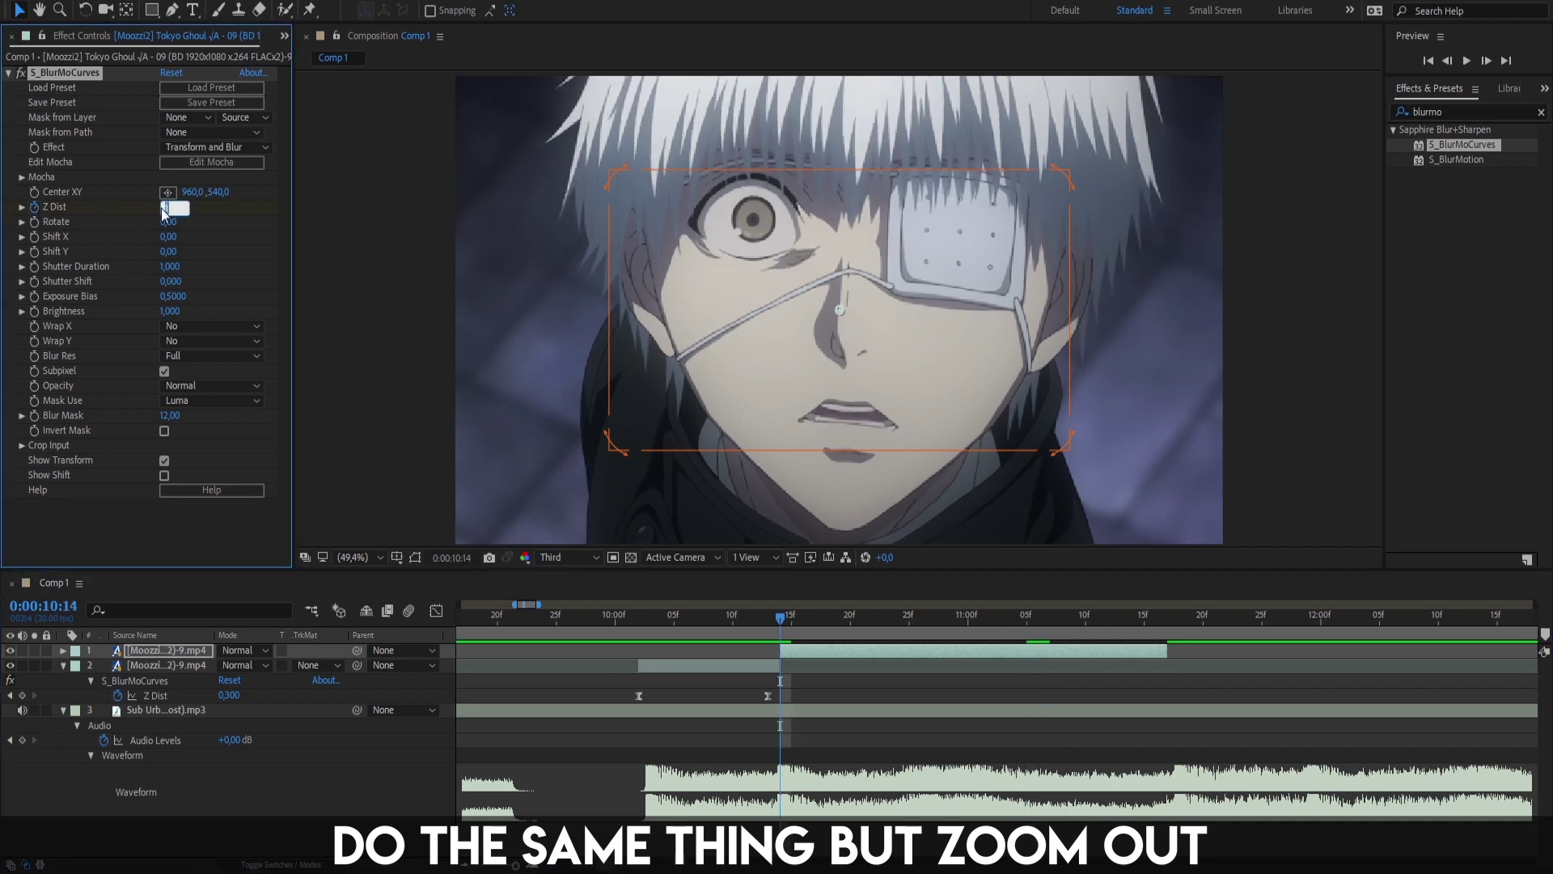
text(0,2)
key(Return)
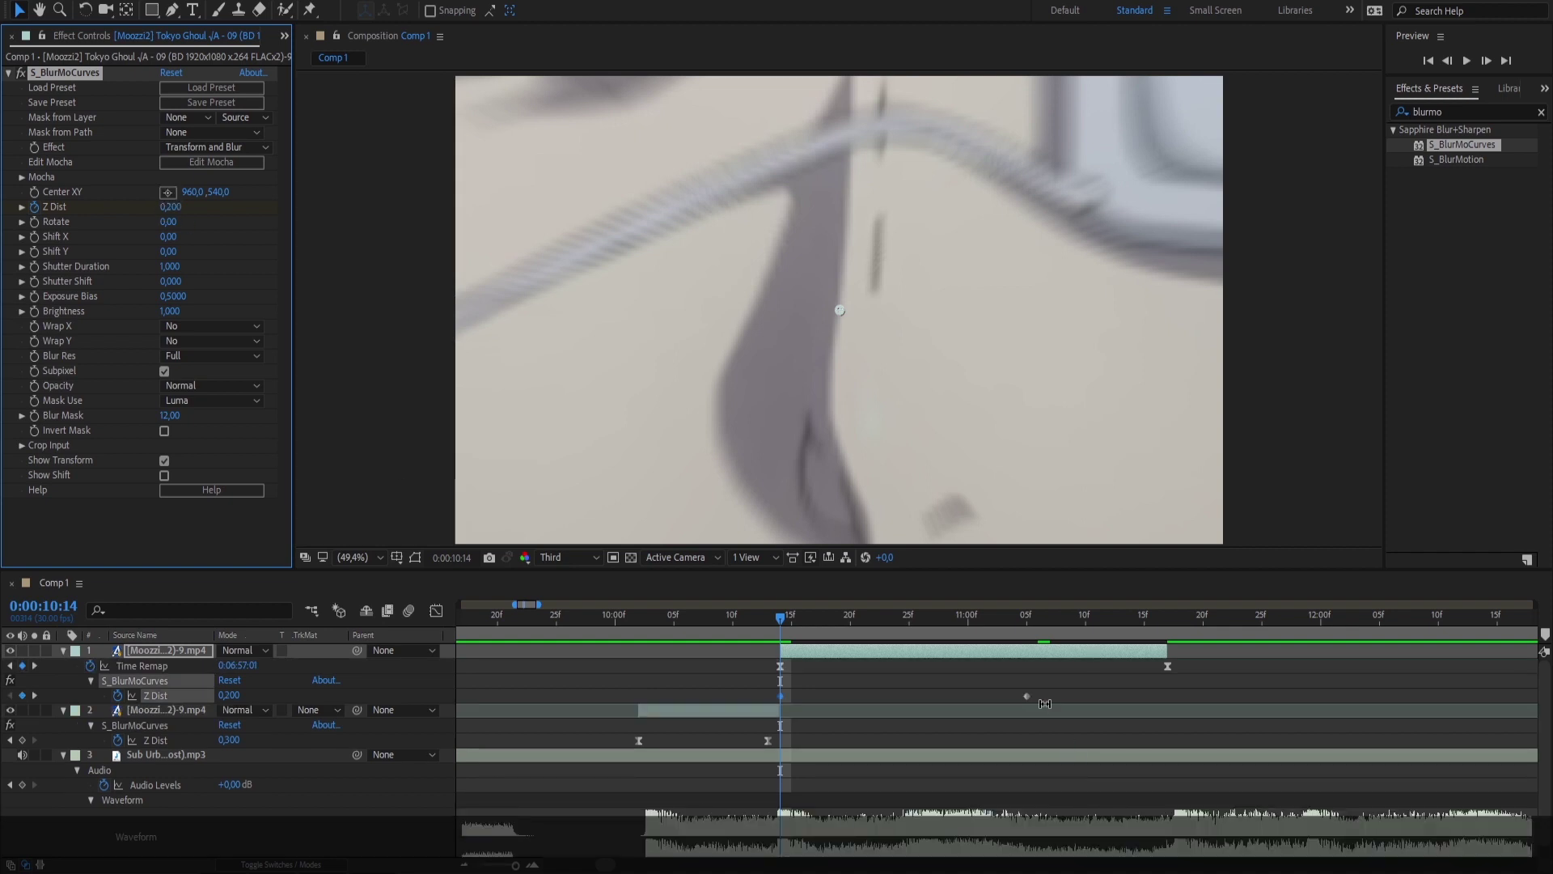
drag(1055, 683, 751, 713)
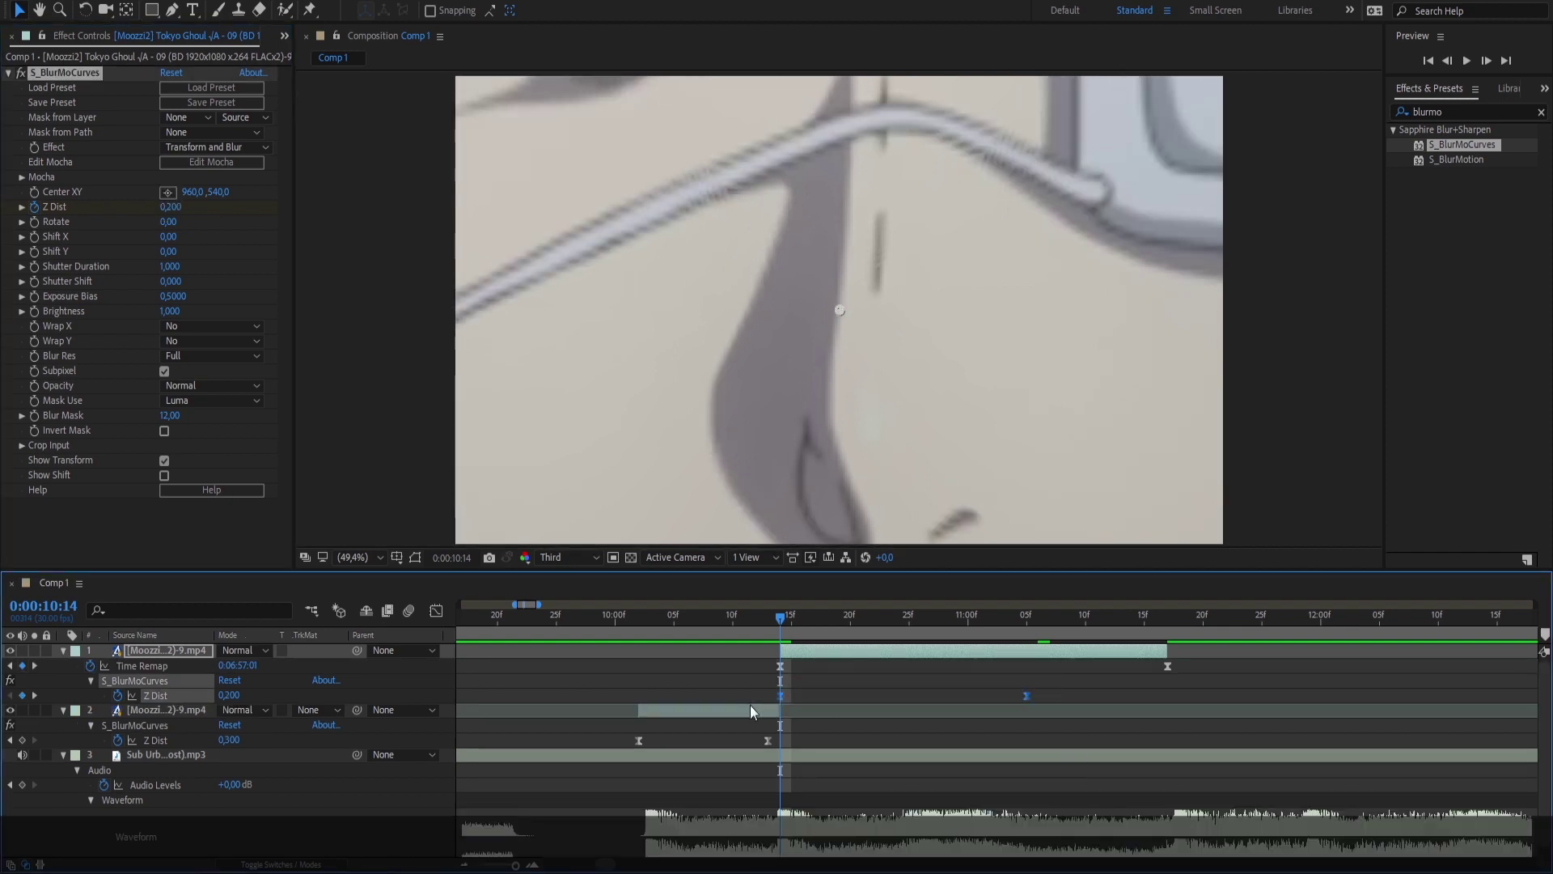
Step: Ease the second clip's Z Dist curve from 0.2 into 1, then preview the transition
click(437, 612)
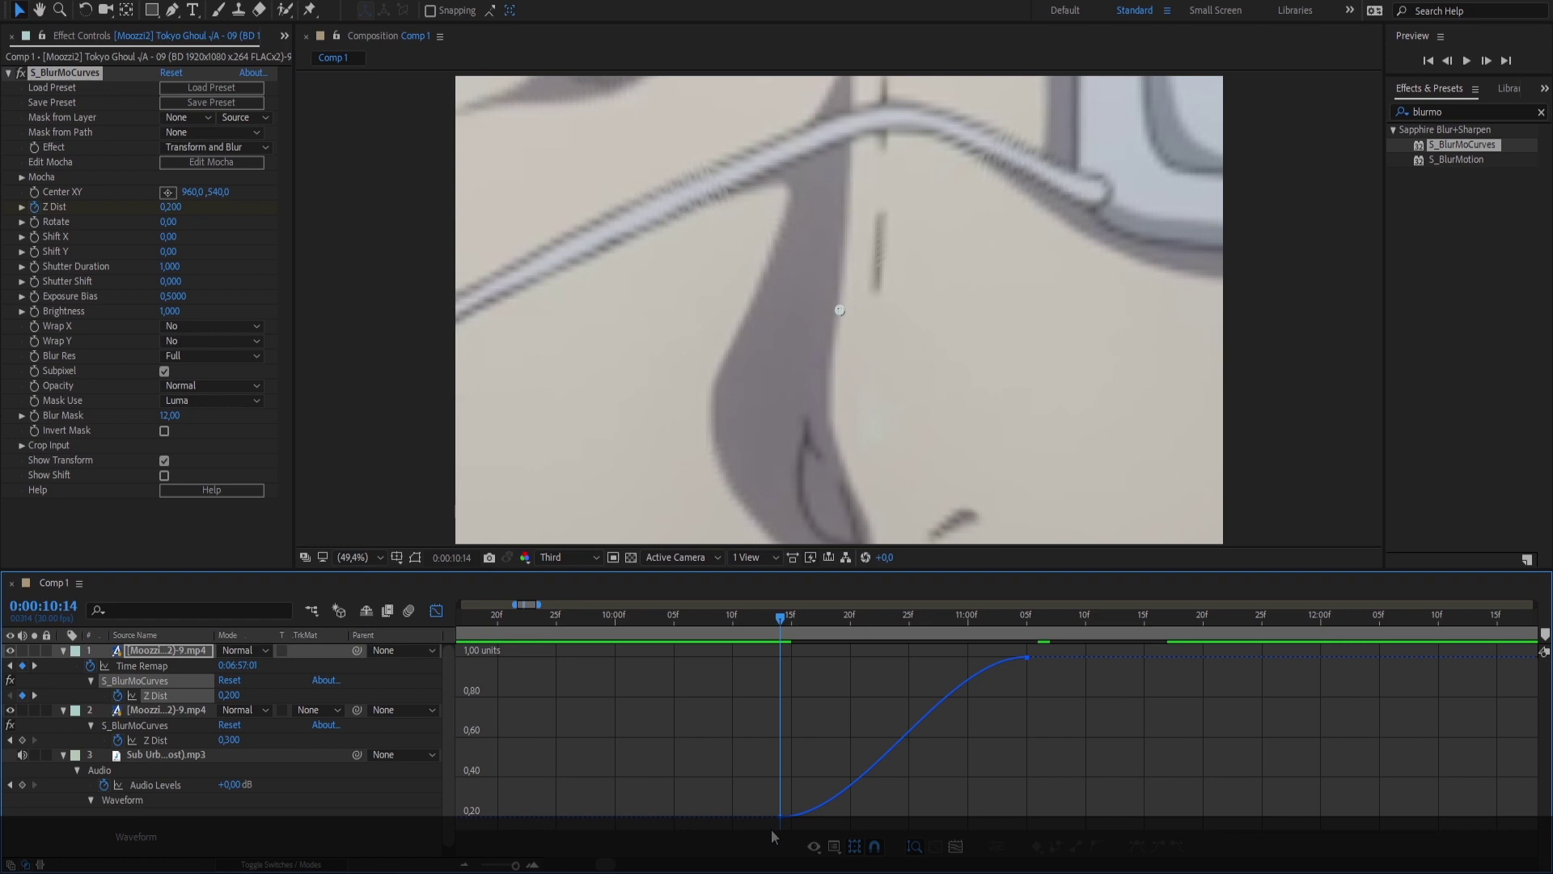
mouse_move(1030, 645)
mouse_down()
mouse_move(783, 814)
mouse_move(743, 730)
mouse_up()
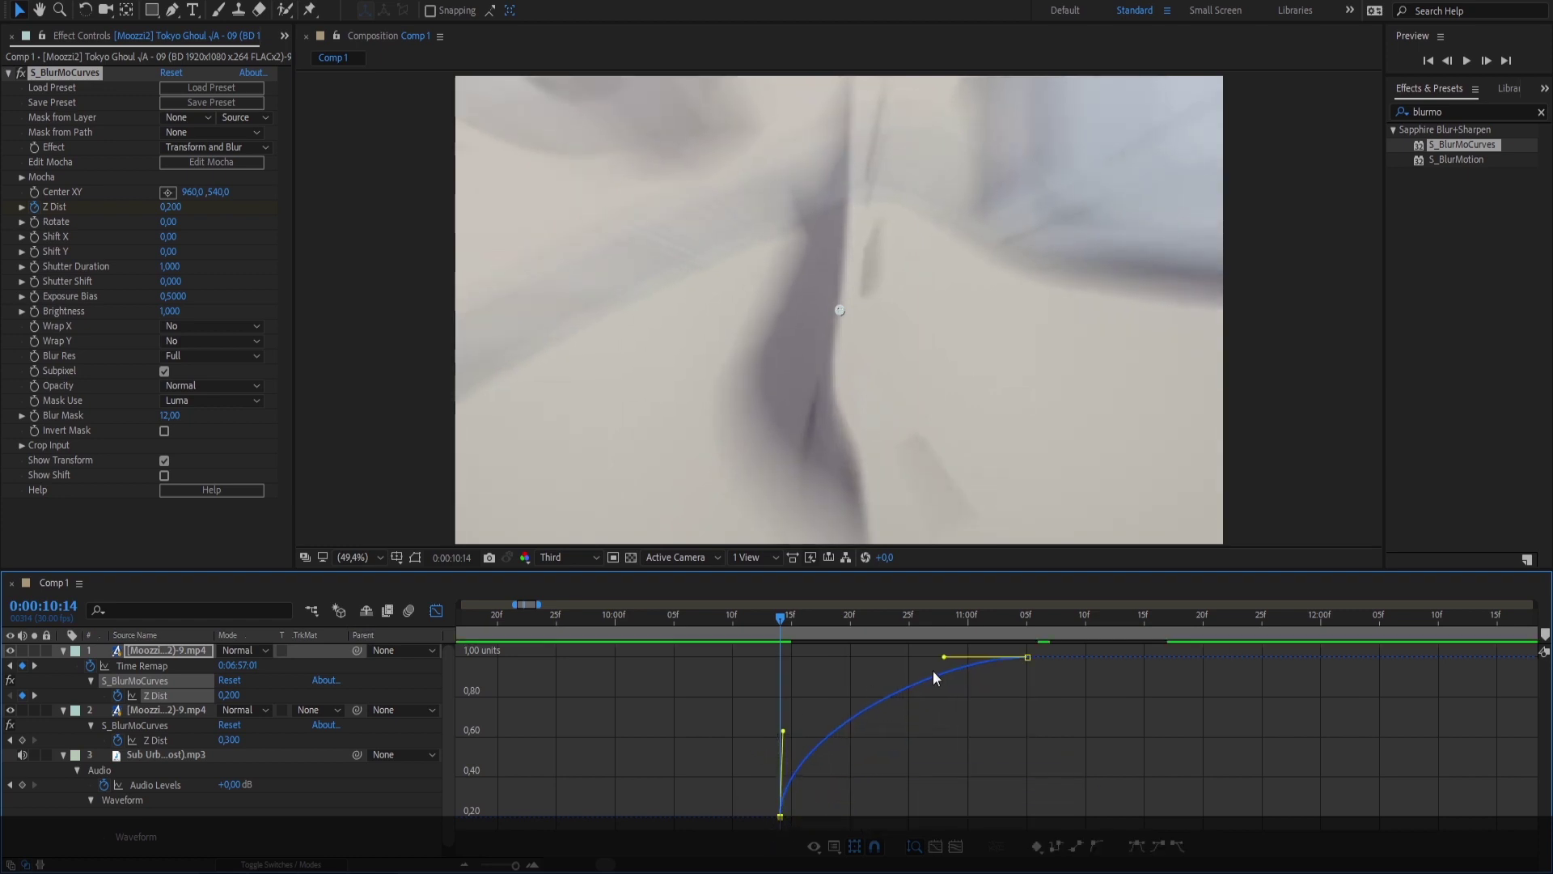
drag(946, 661, 769, 657)
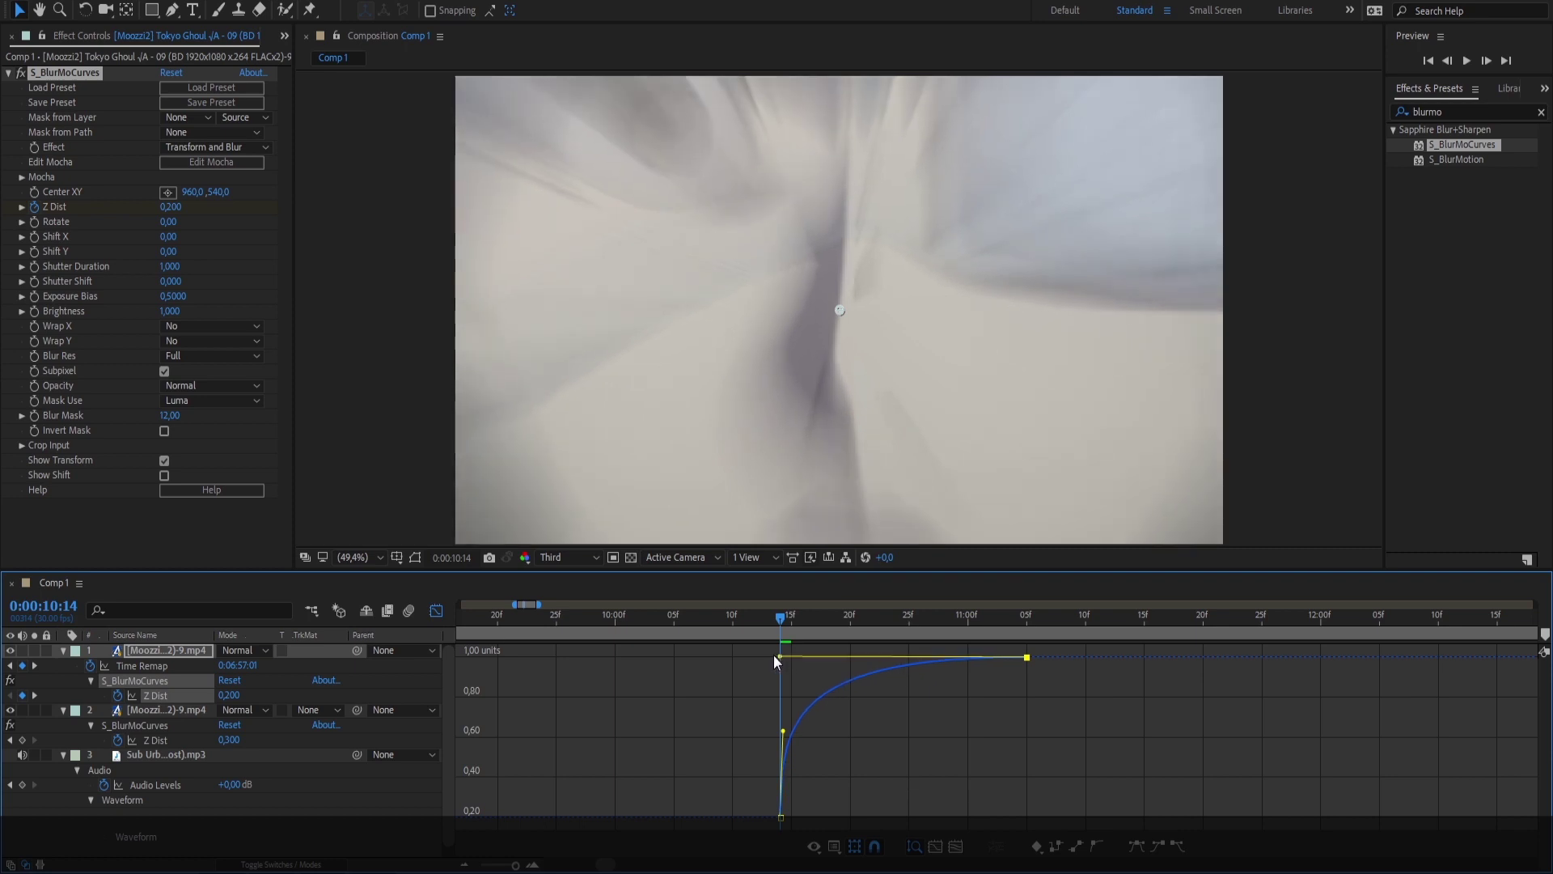
click(437, 610)
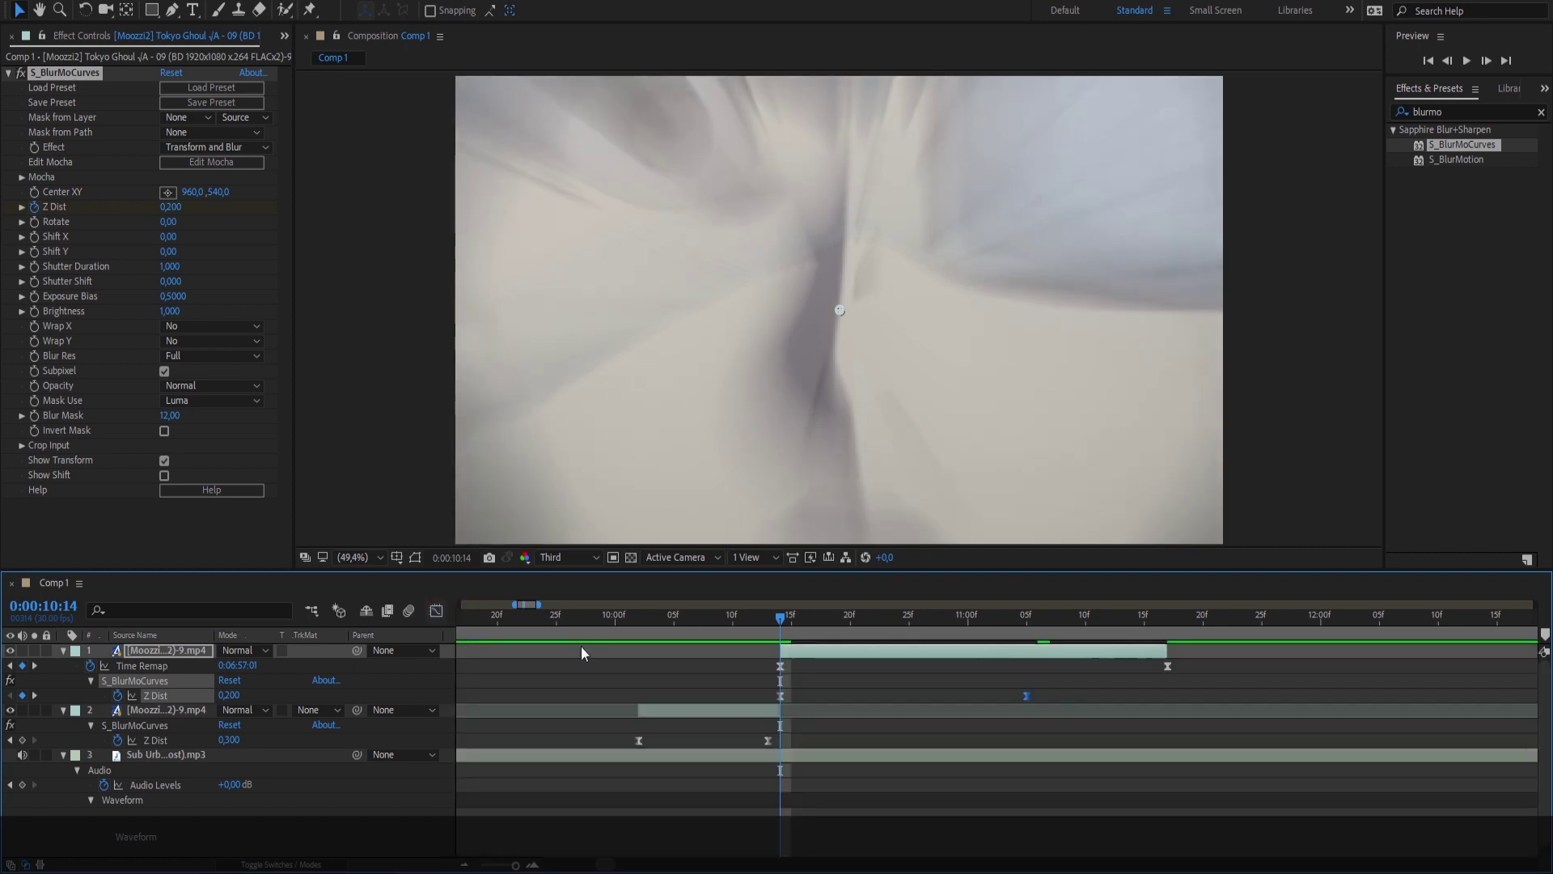
click(644, 620)
key(space)
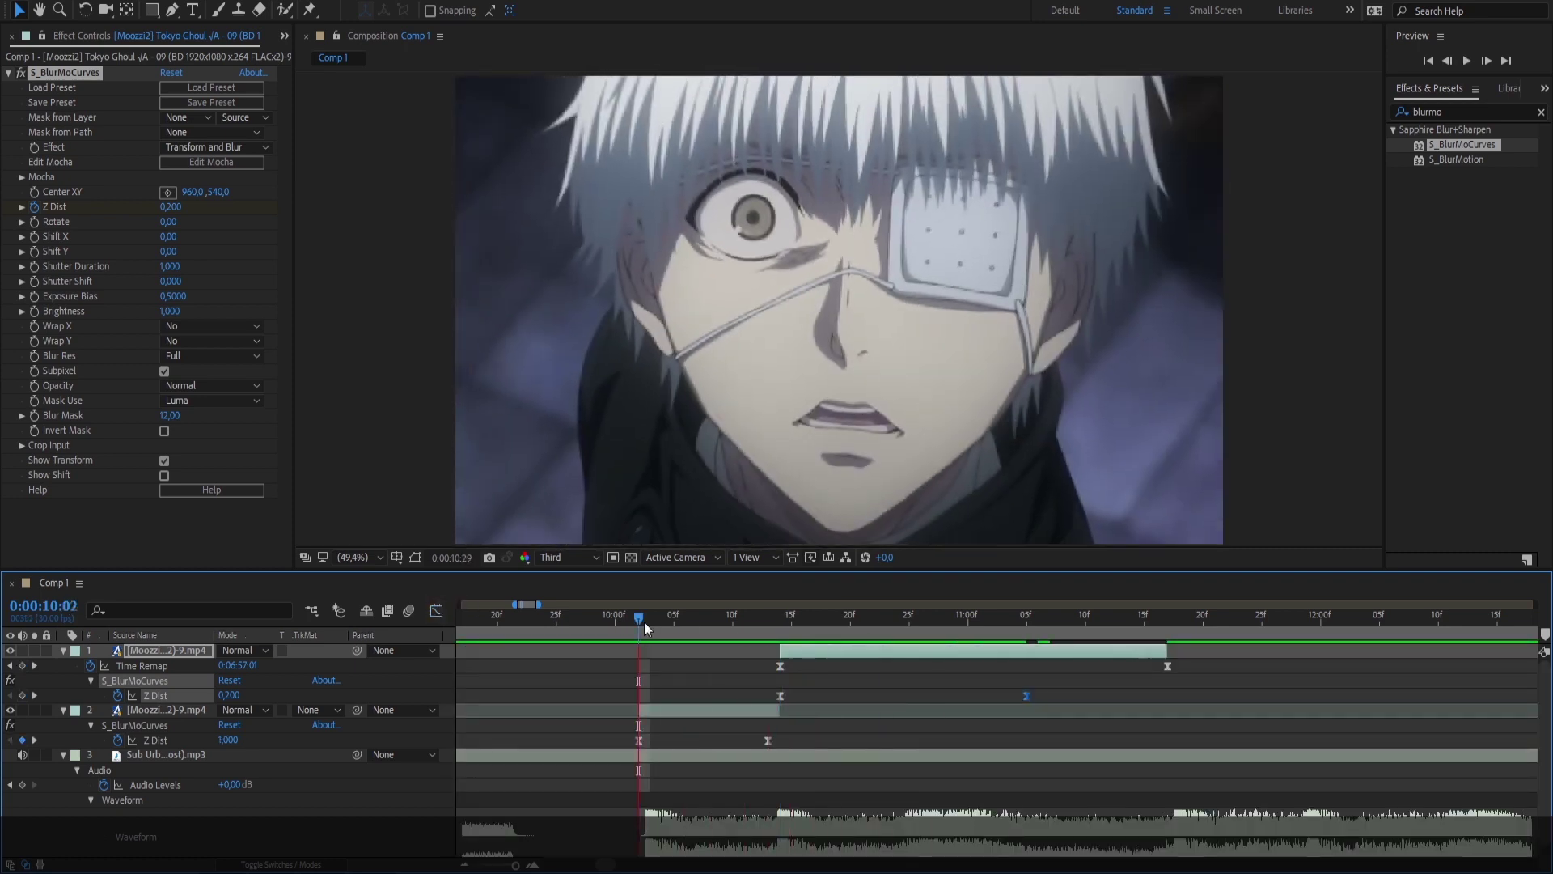
Step: Duplicate the second clip layer with Ctrl+D and delete S_BlurMoCurves from the copy
key(space)
drag(688, 629, 783, 624)
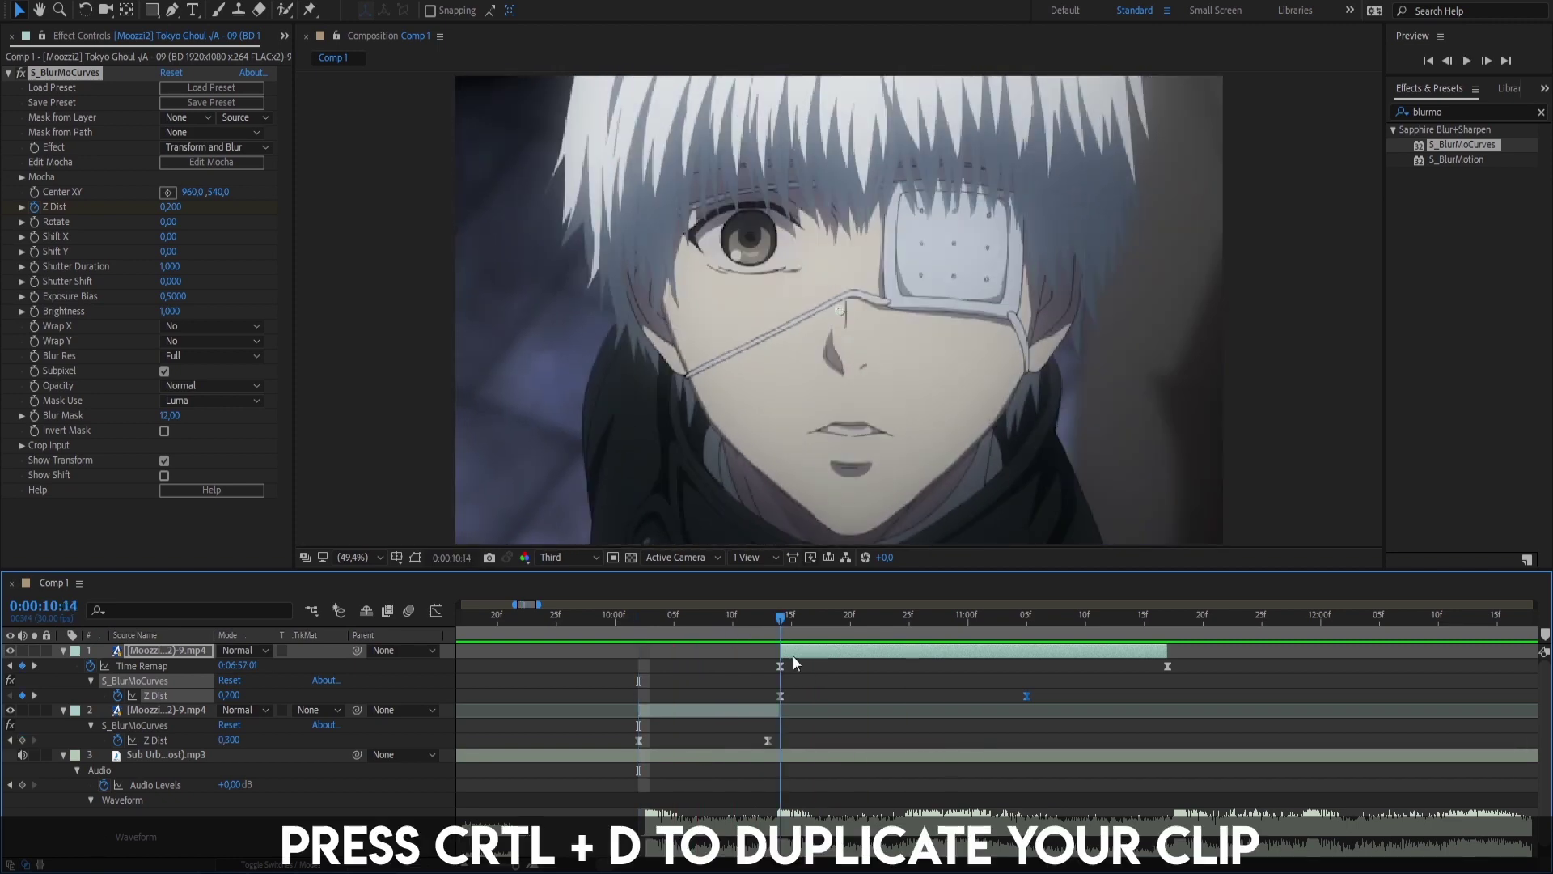
click(802, 651)
key(ctrl+d)
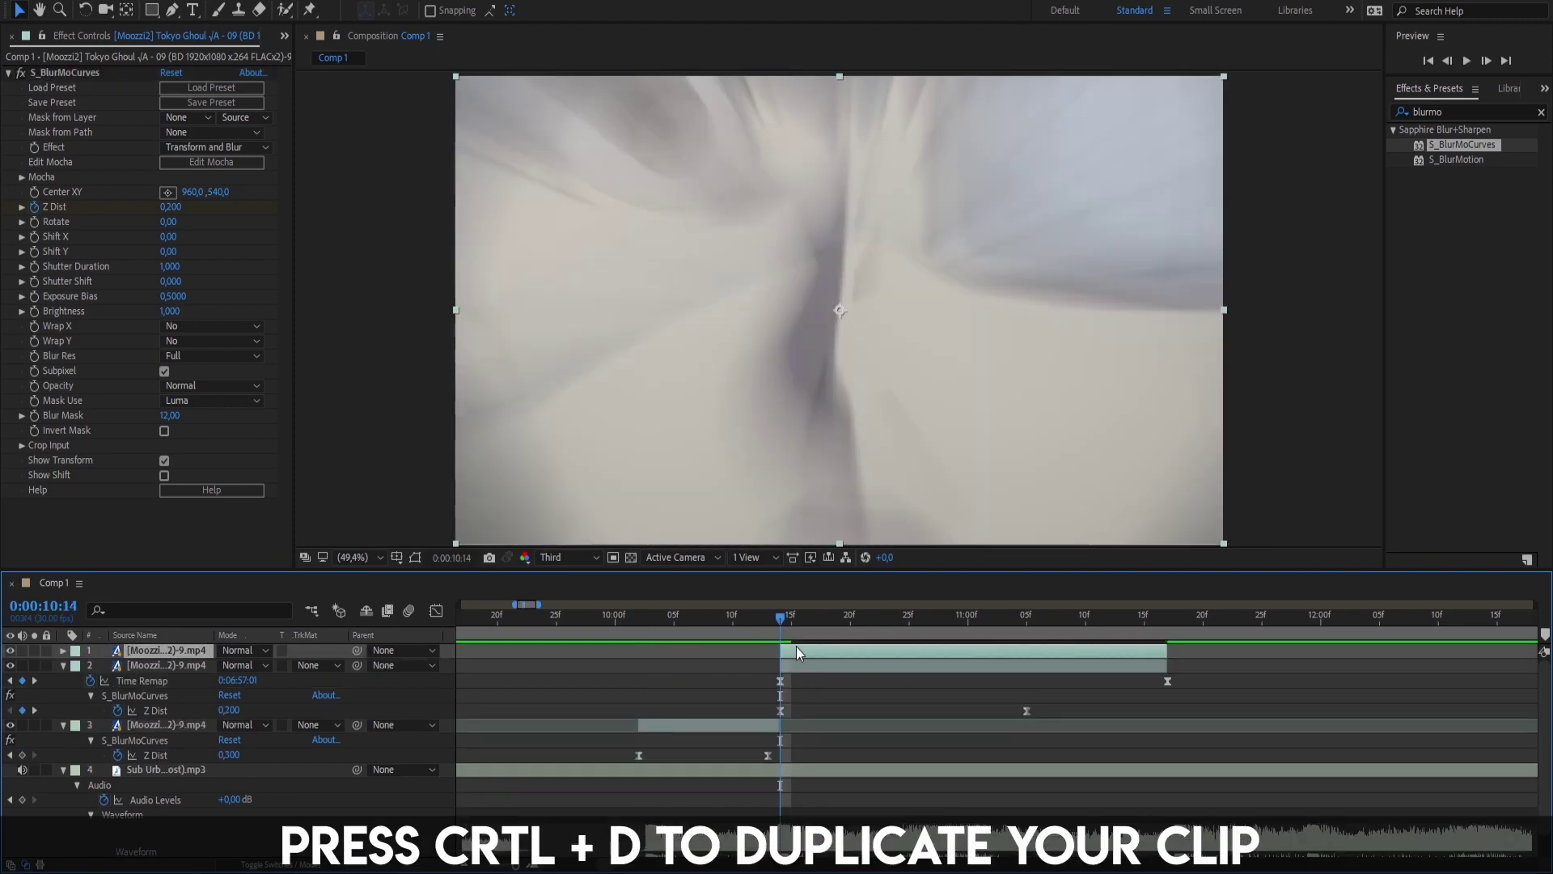
click(59, 74)
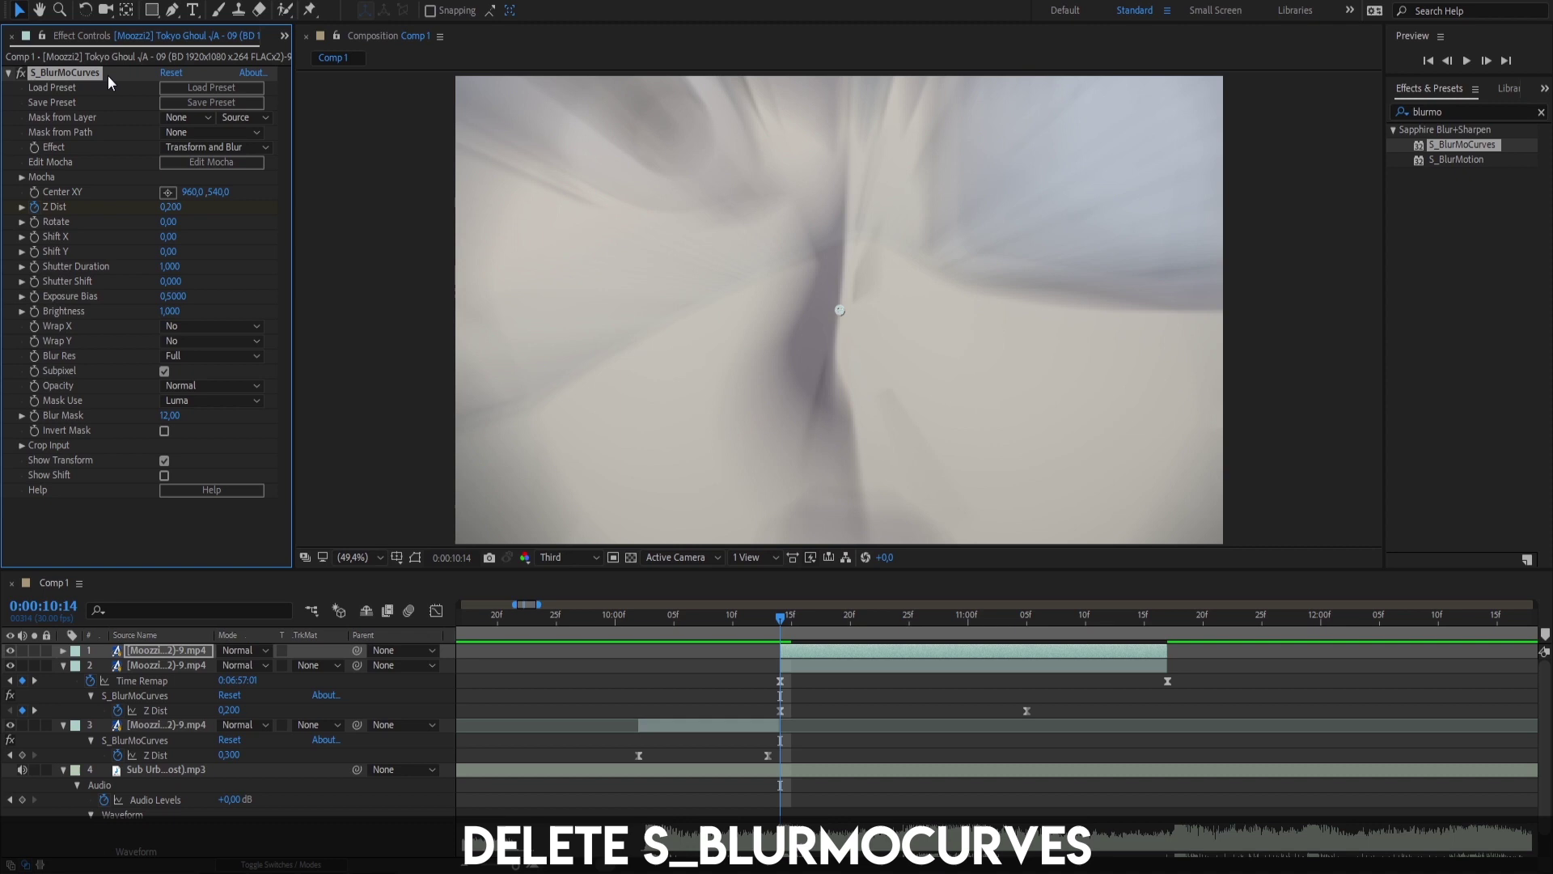
key(Delete)
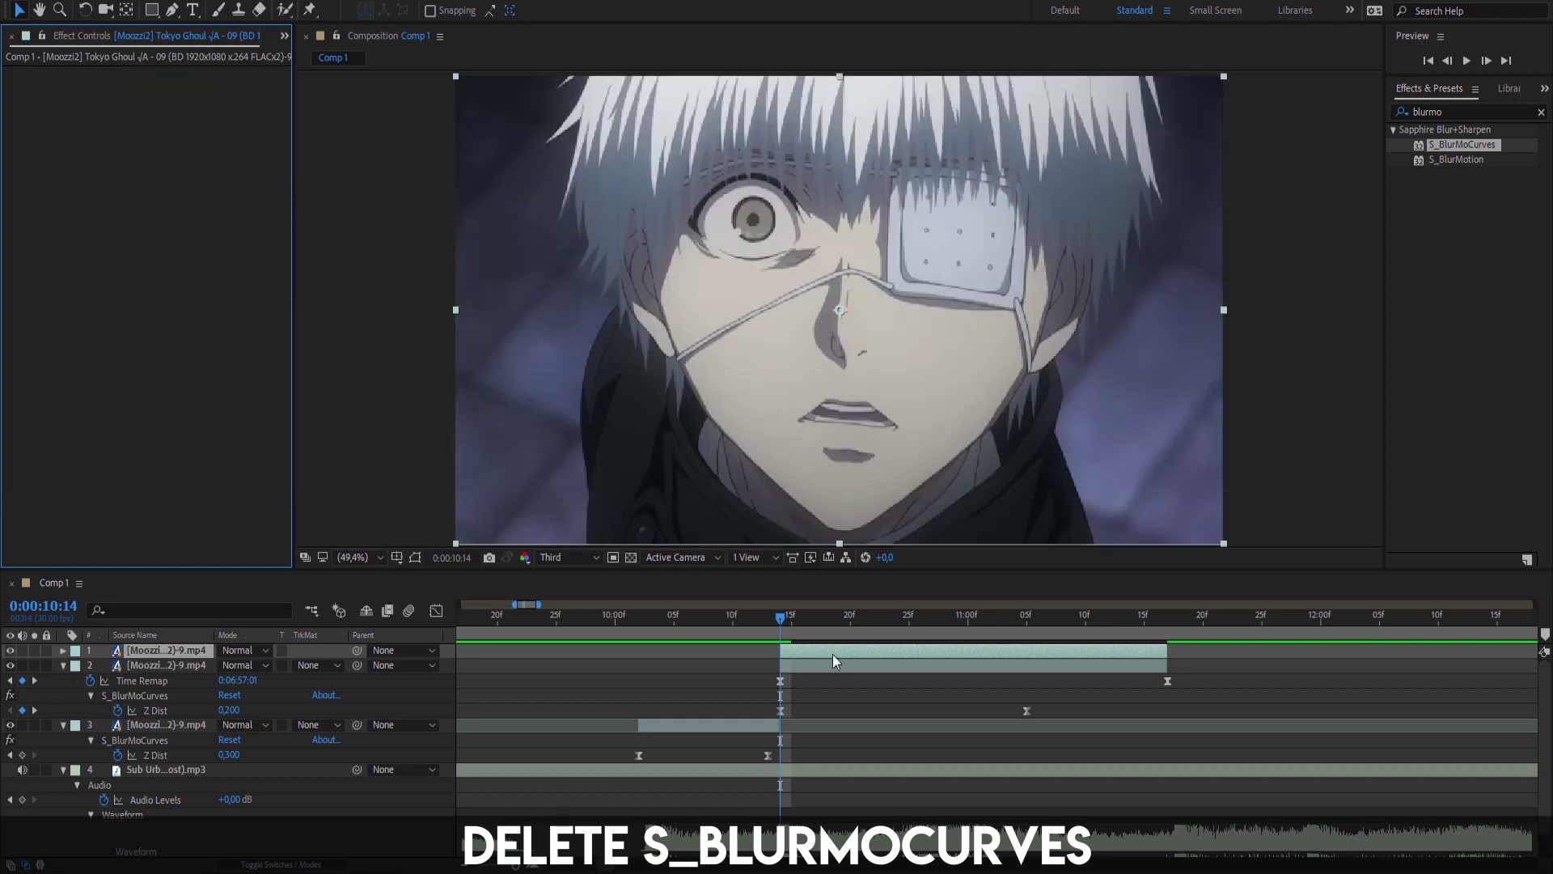
Step: Add starting Scale (100%) and full-opacity keyframes to the duplicate layer
click(64, 651)
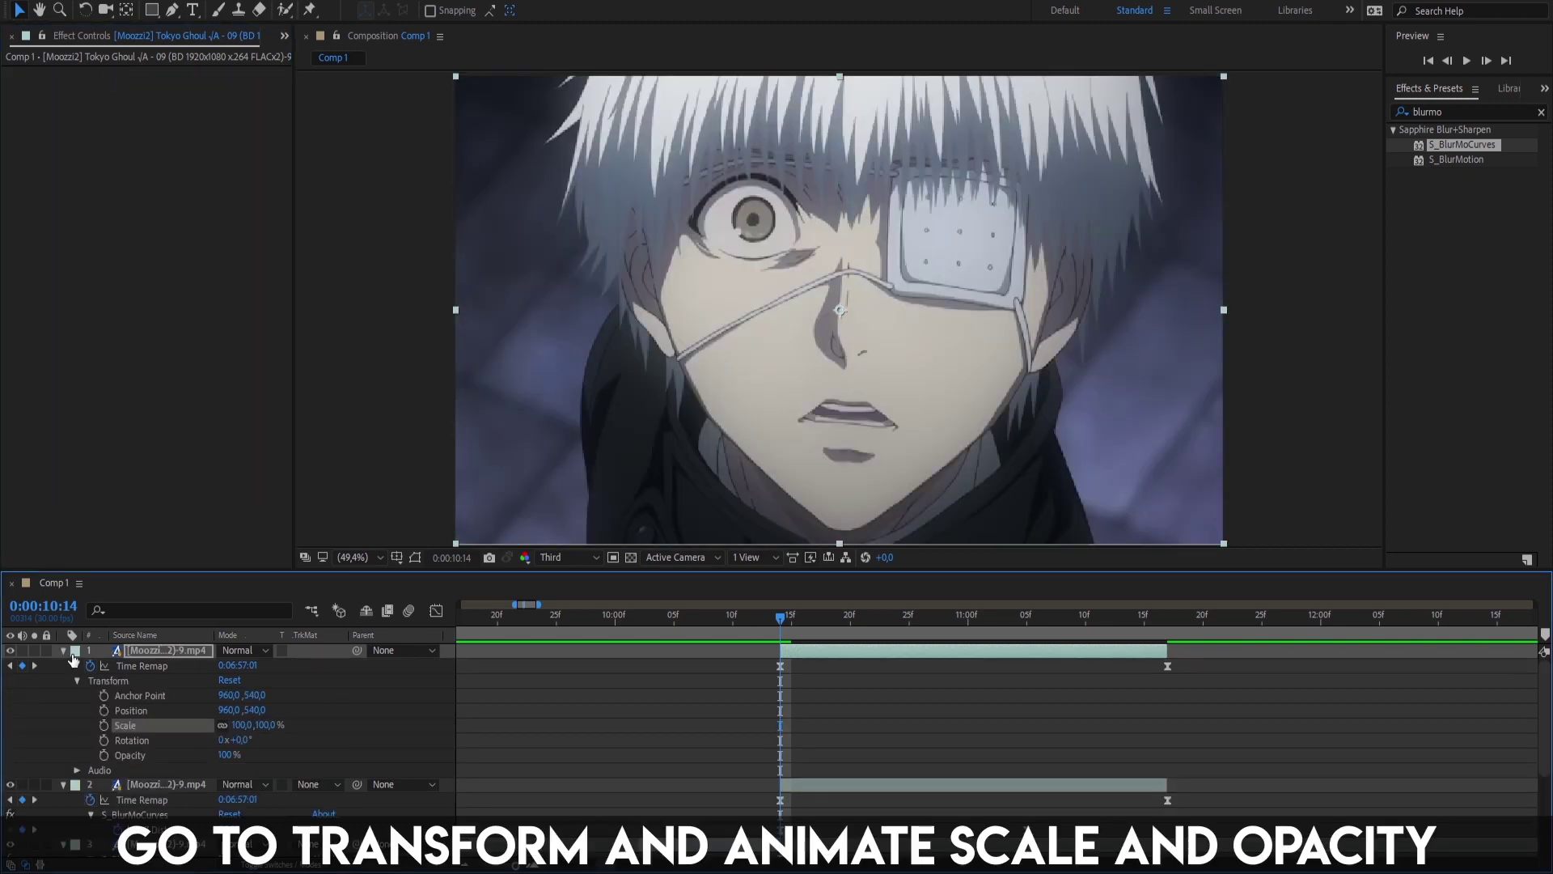
click(103, 724)
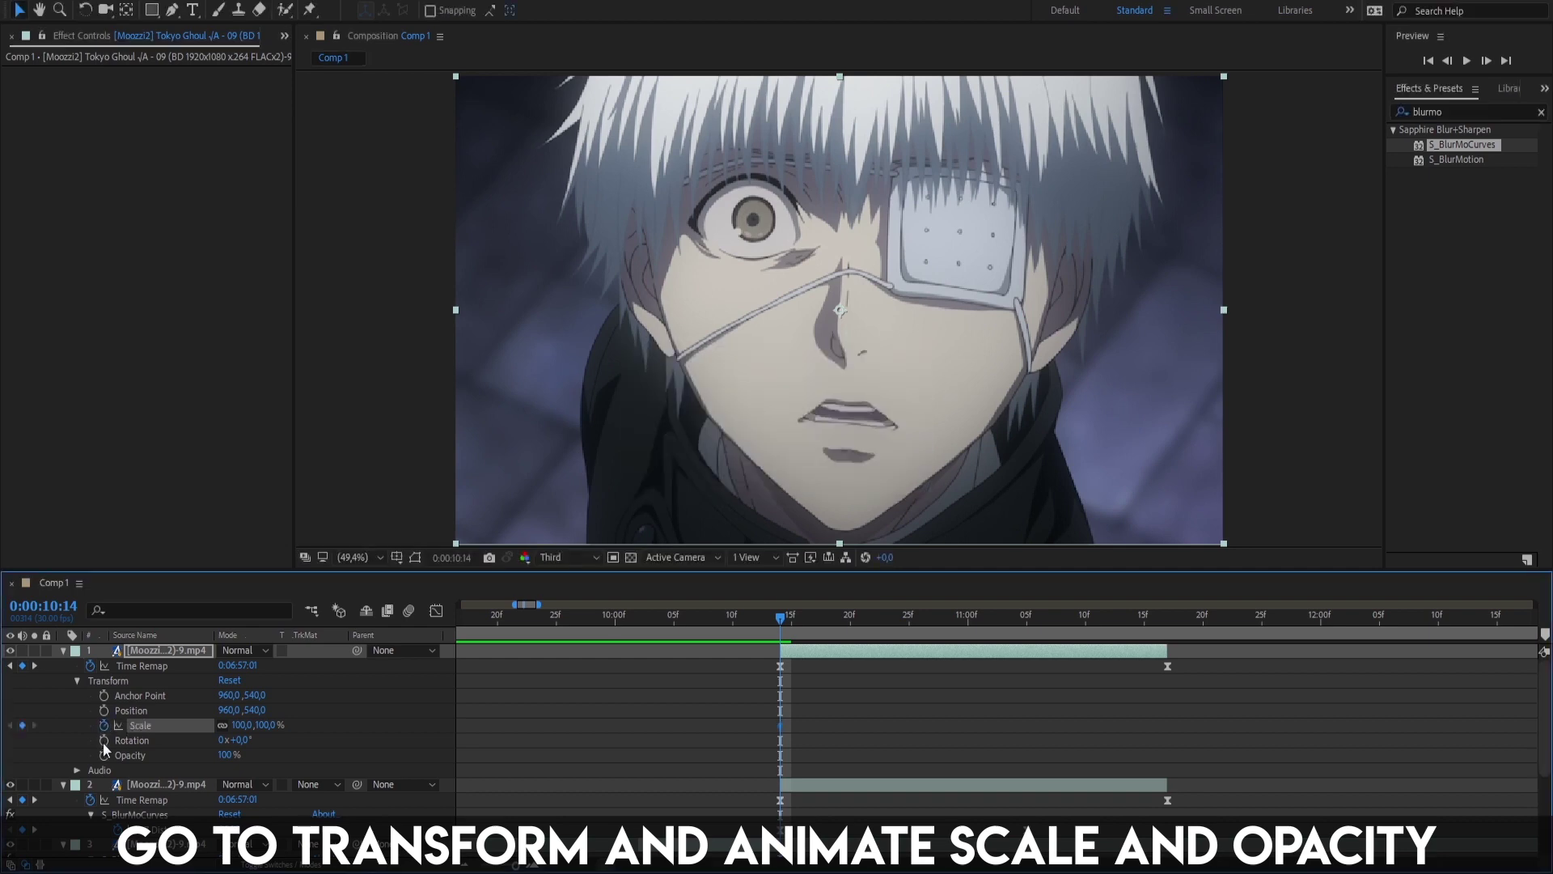
click(104, 756)
click(1026, 619)
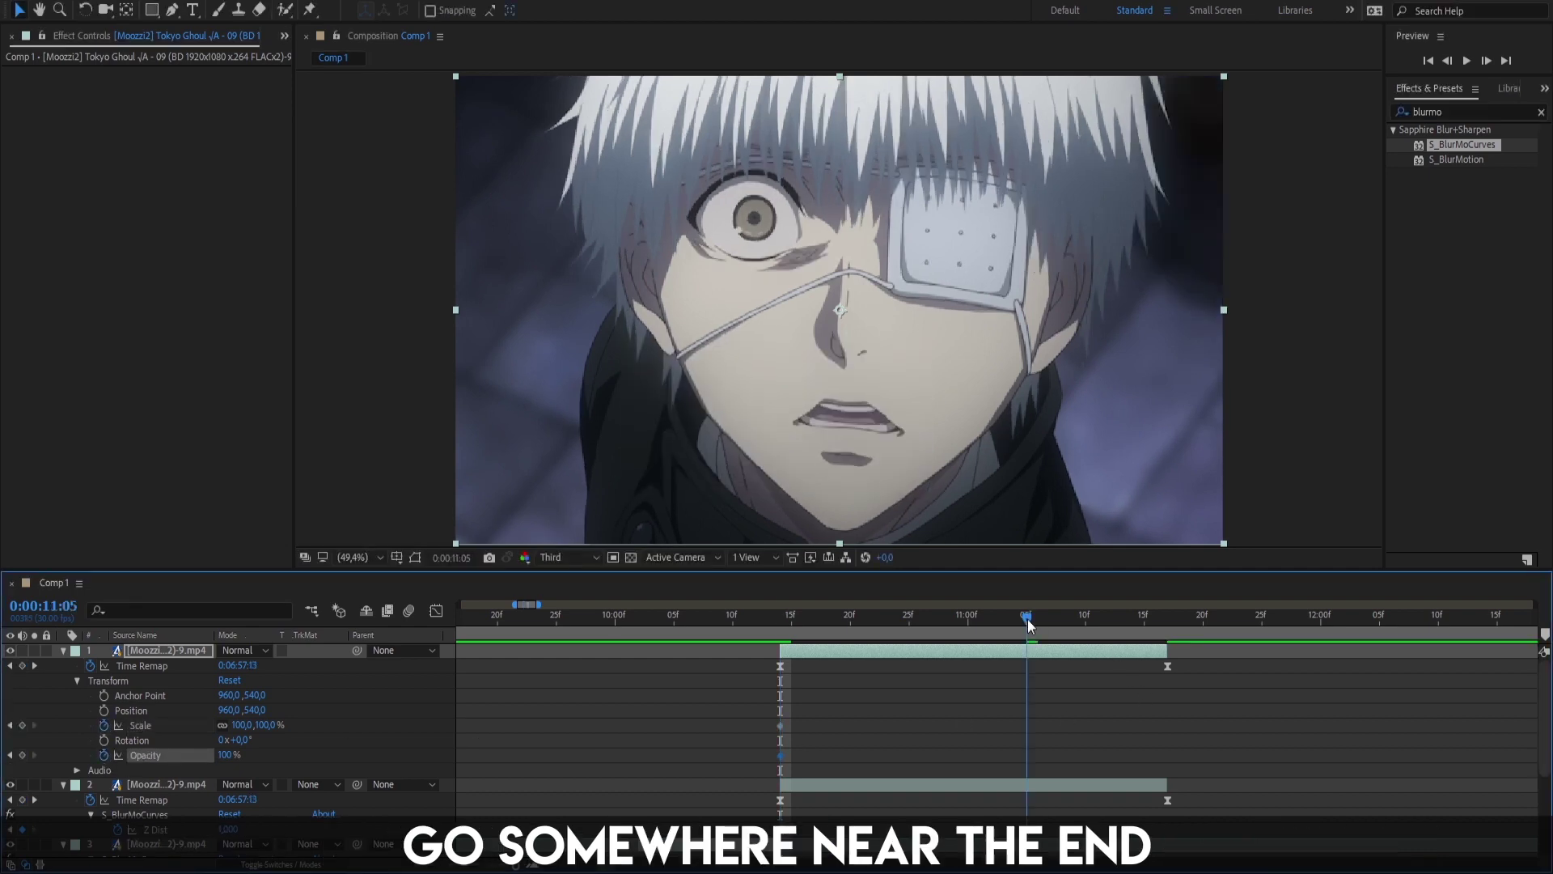
drag(1029, 620, 1076, 618)
Step: At 0:00:11:09 set Opacity to 0% and Scale to 220%, then Easy Ease all keyframes
click(228, 754)
text(0)
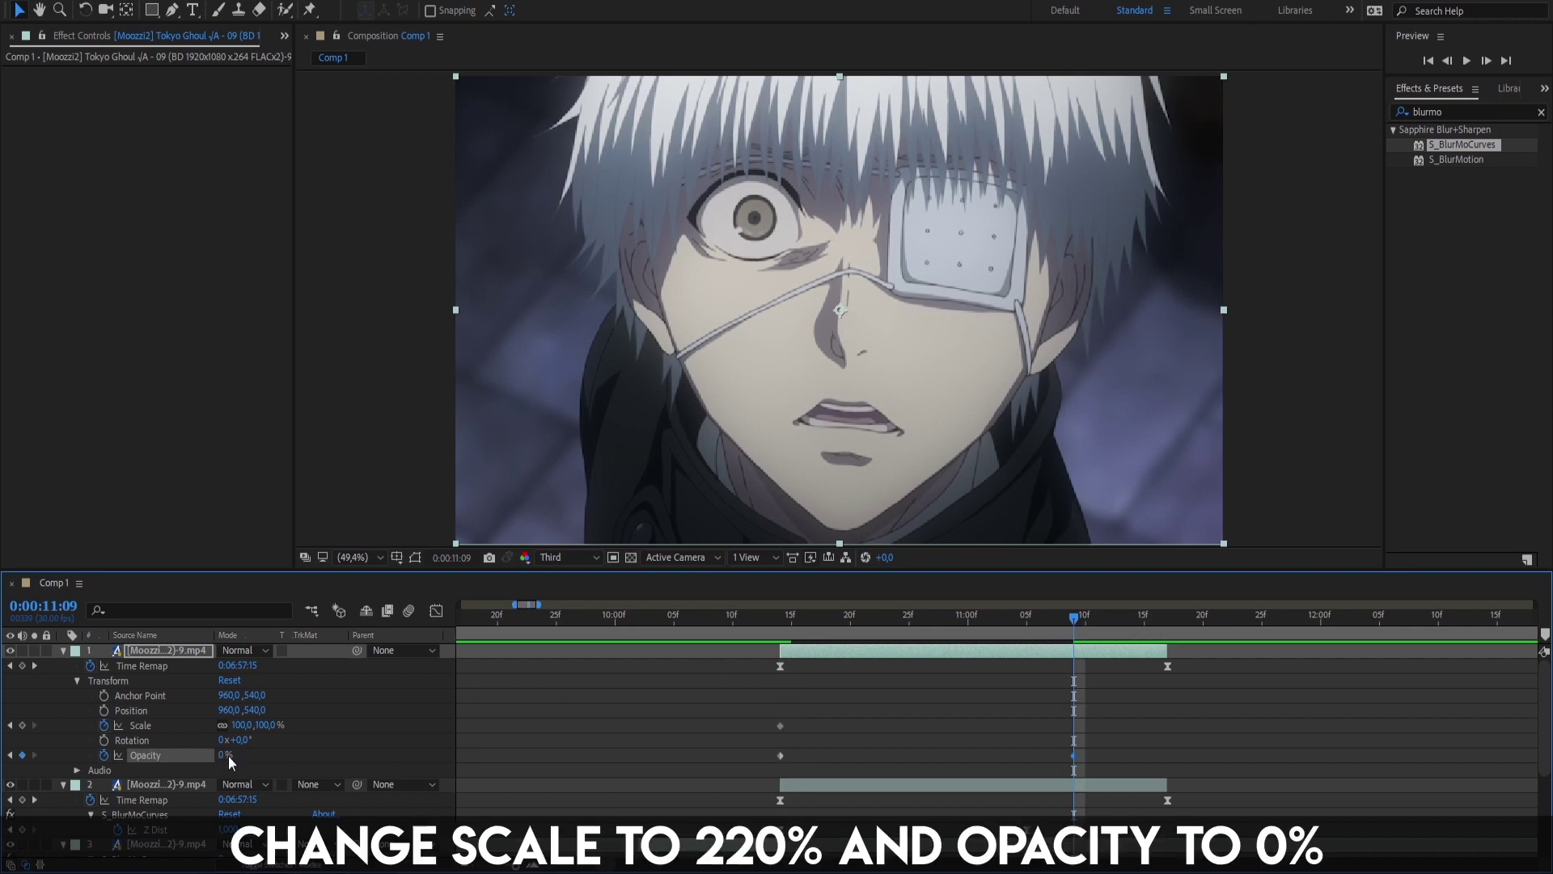
click(258, 725)
text(20)
key(Return)
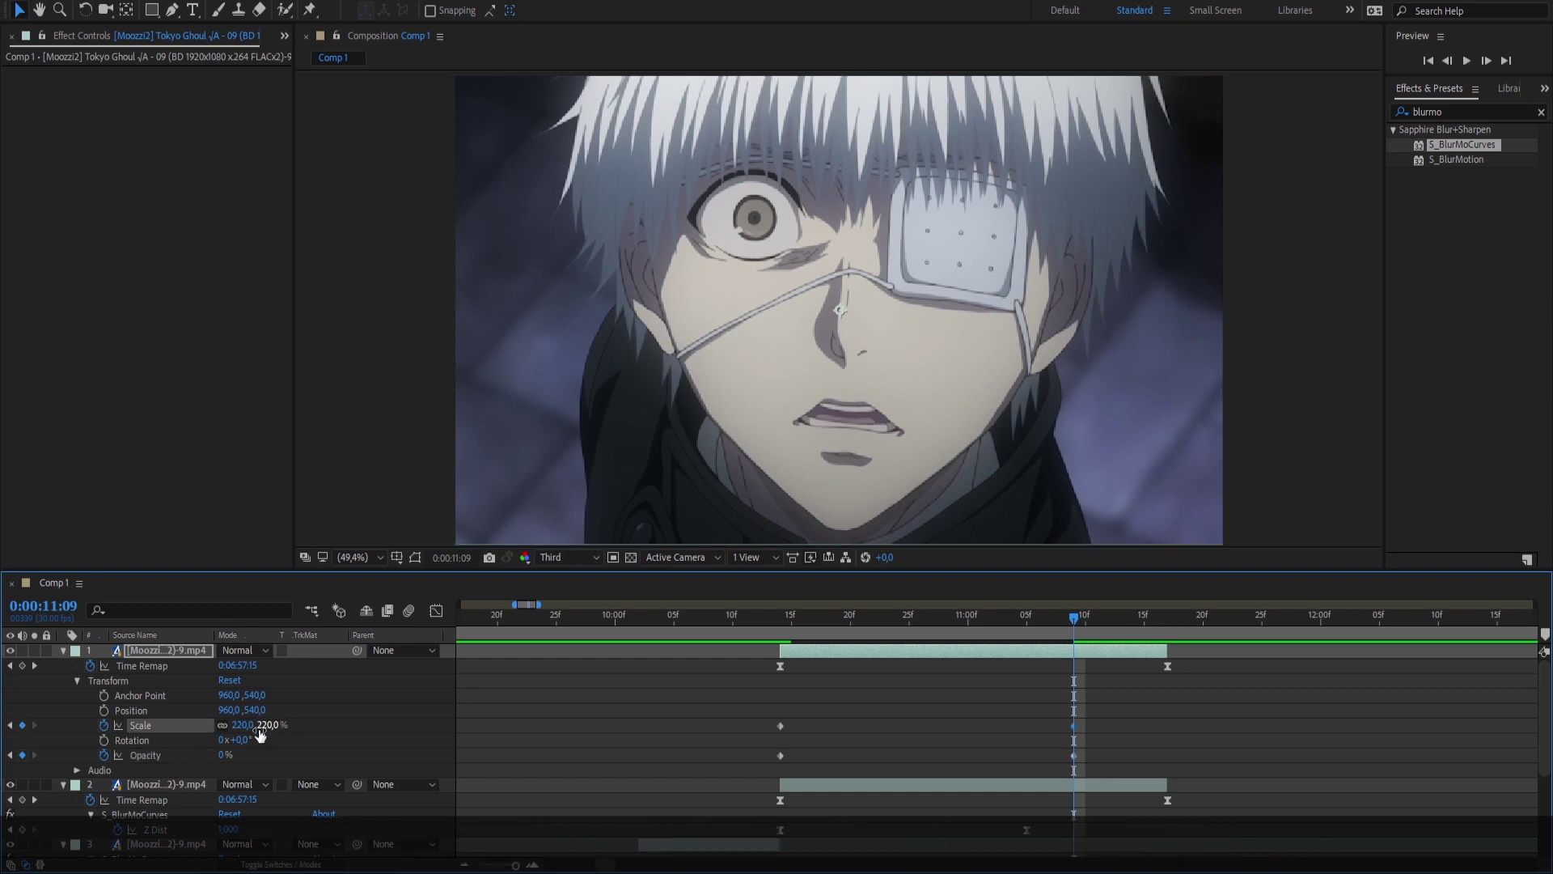
drag(1114, 711, 729, 764)
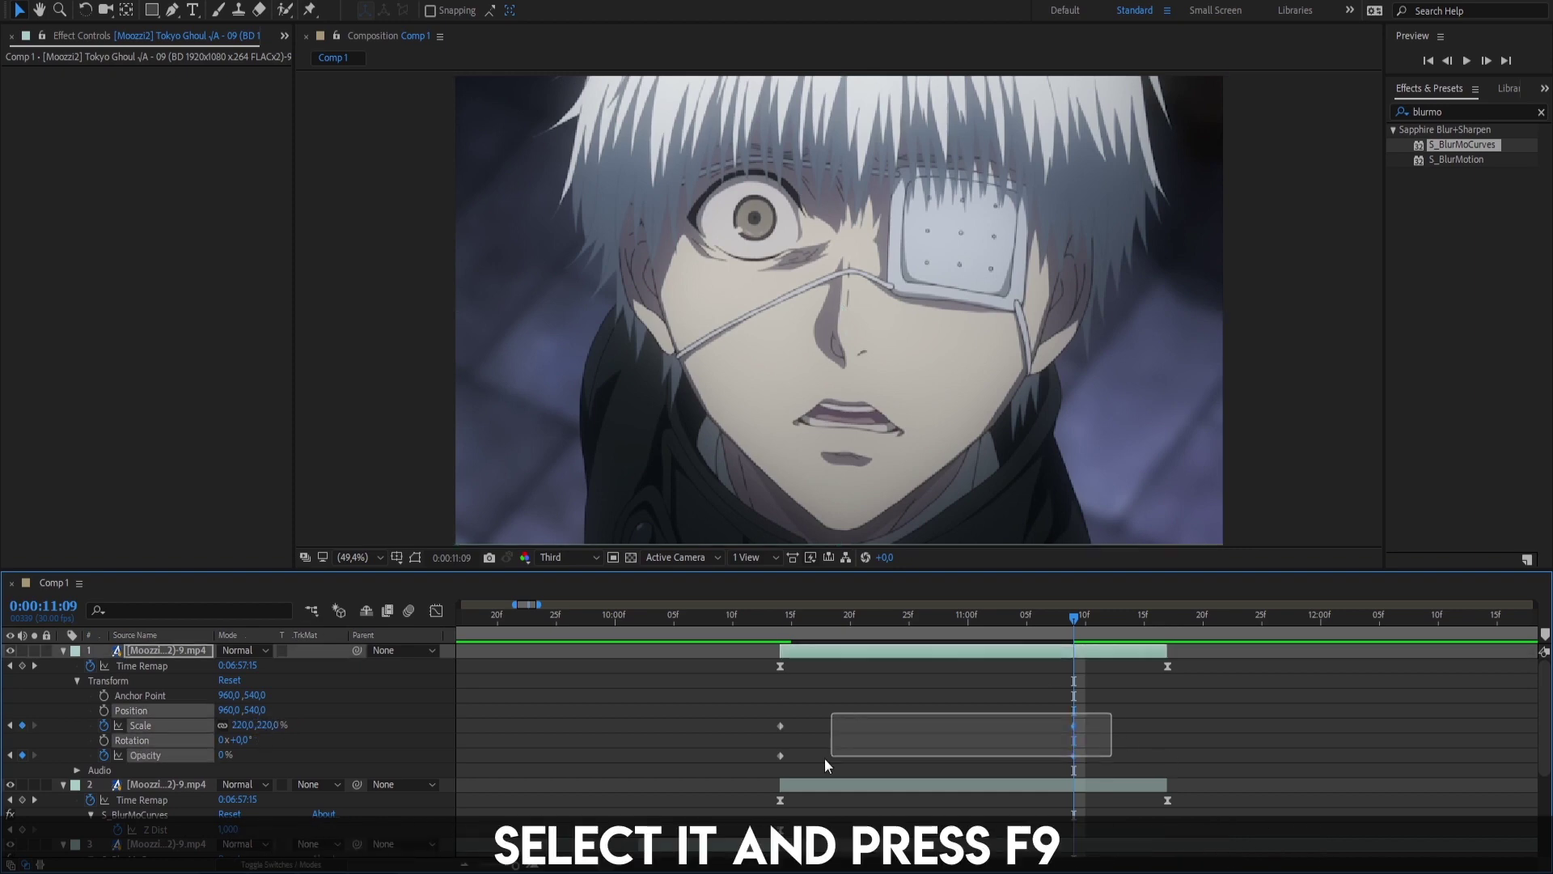
key(F9)
click(780, 725)
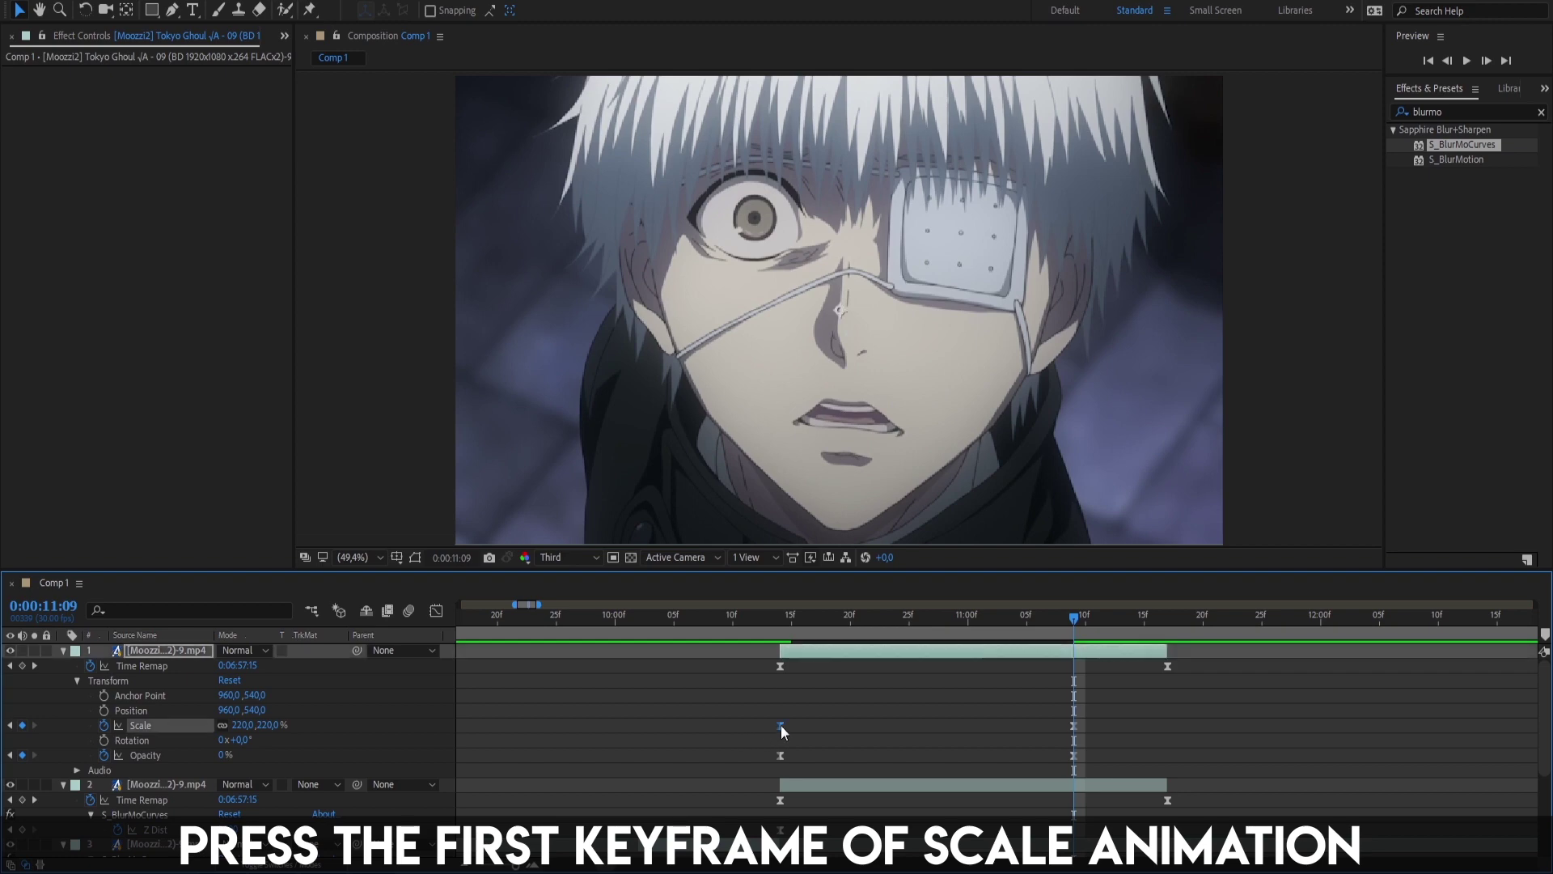
Step: Drag the Scale Bezier handles so it rises steeply from 100% and eases into 220%
click(437, 610)
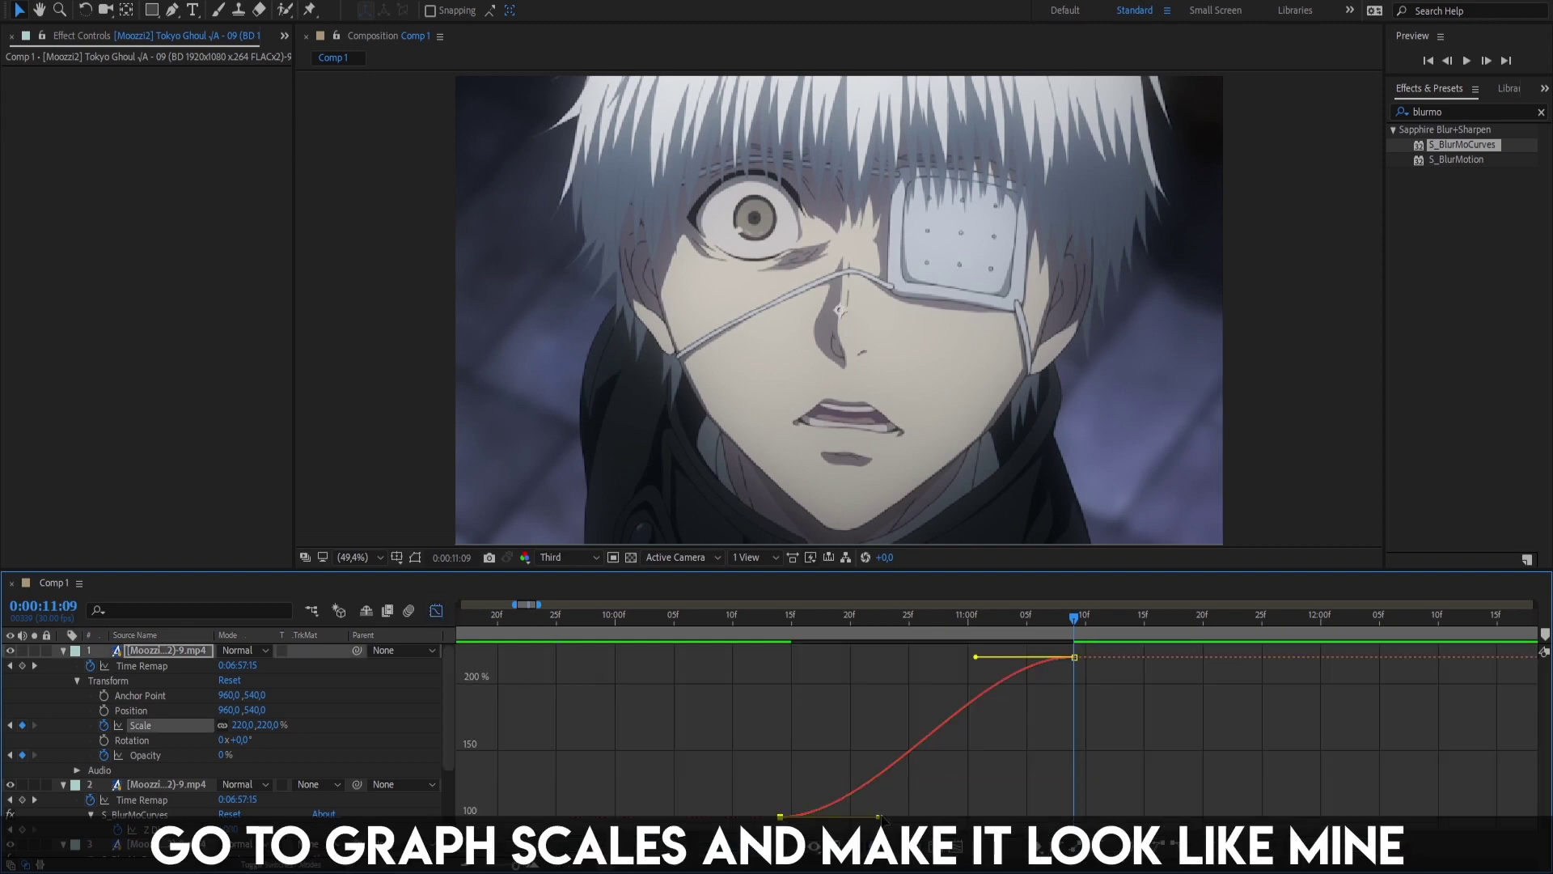
drag(875, 818, 783, 757)
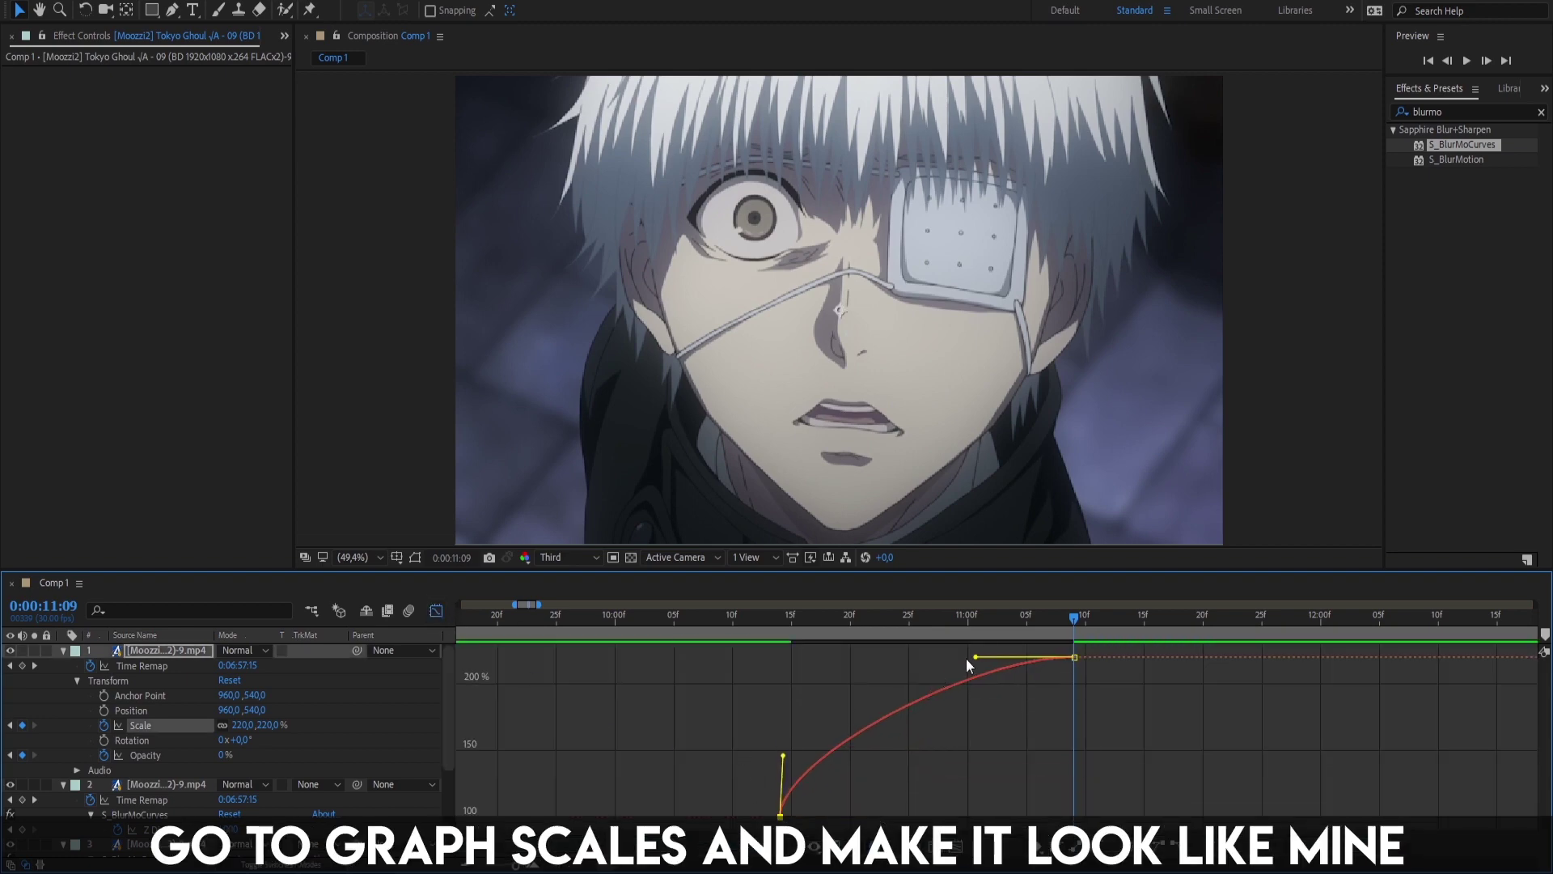
drag(975, 657, 773, 670)
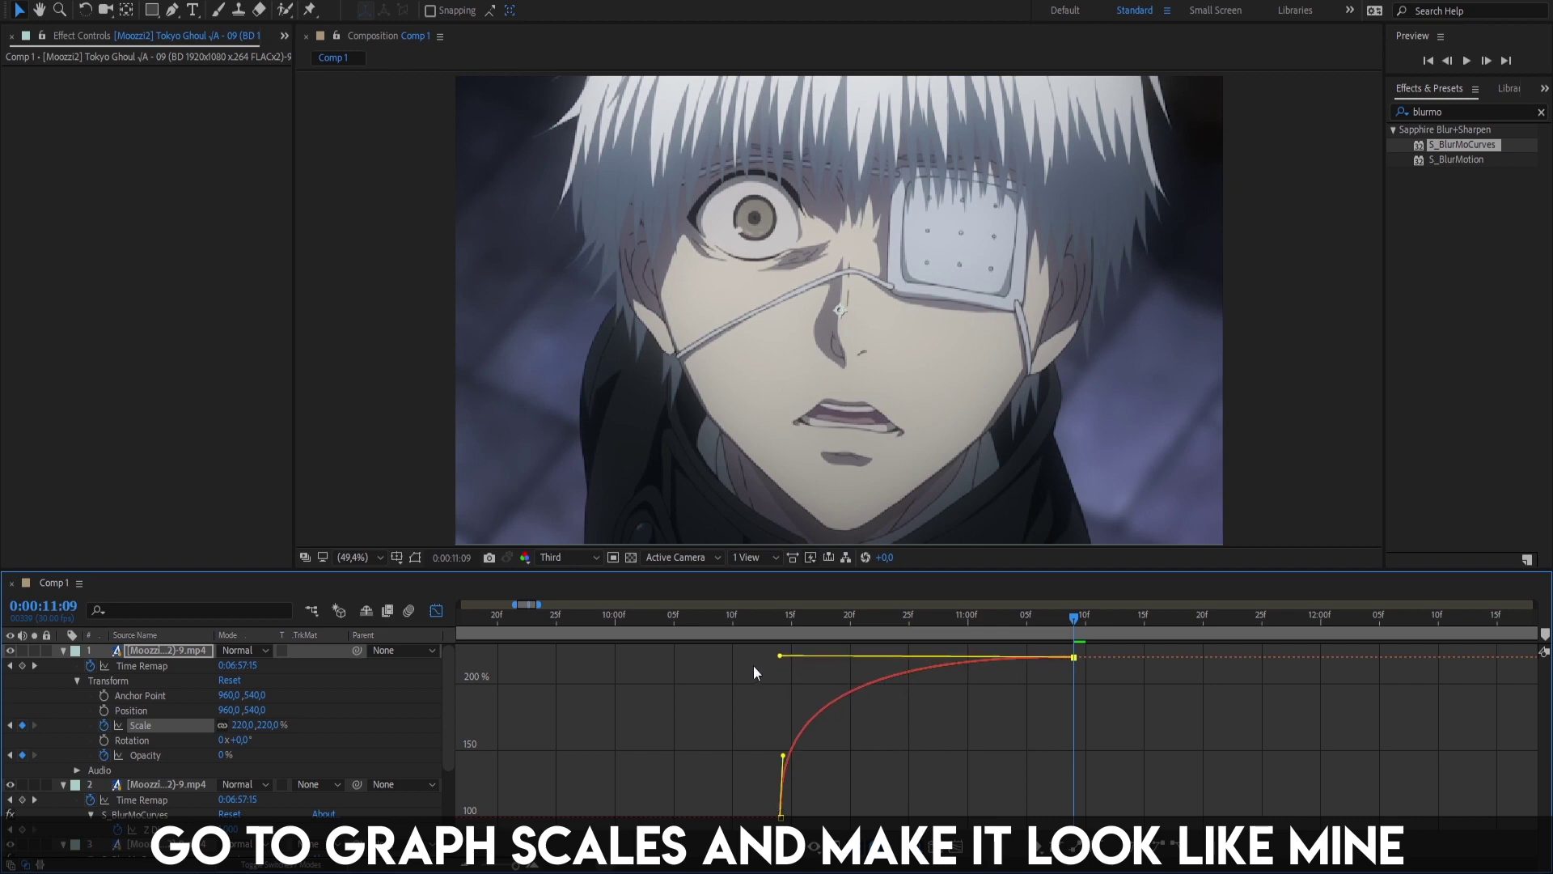
click(437, 611)
click(780, 756)
Step: Make Opacity drop quickly from 100% and ease into 0%, then play the transition preview
click(437, 610)
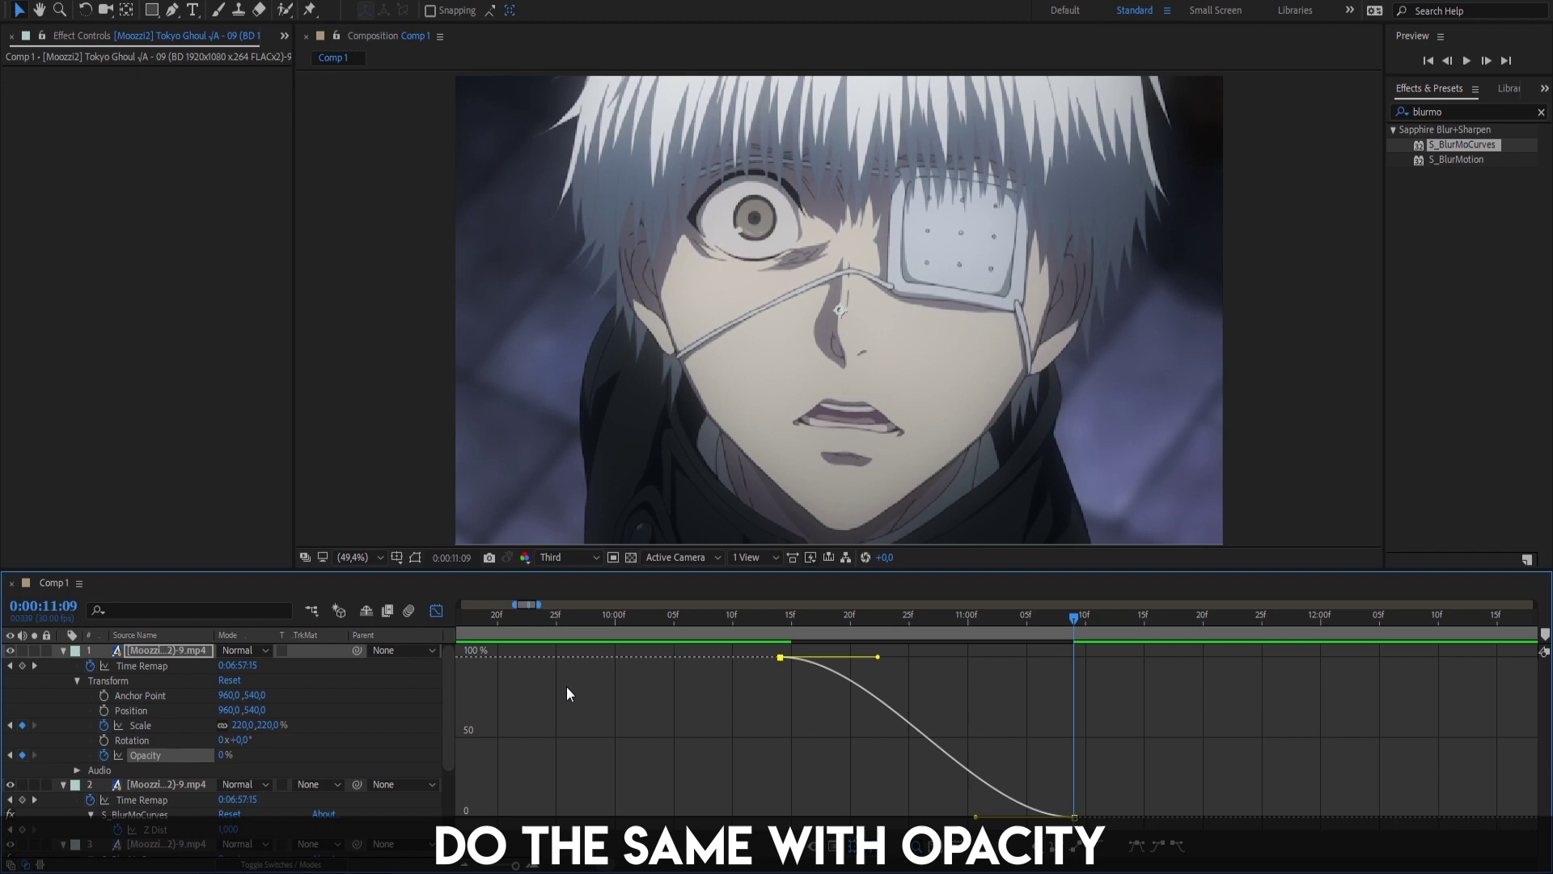
drag(882, 660, 748, 694)
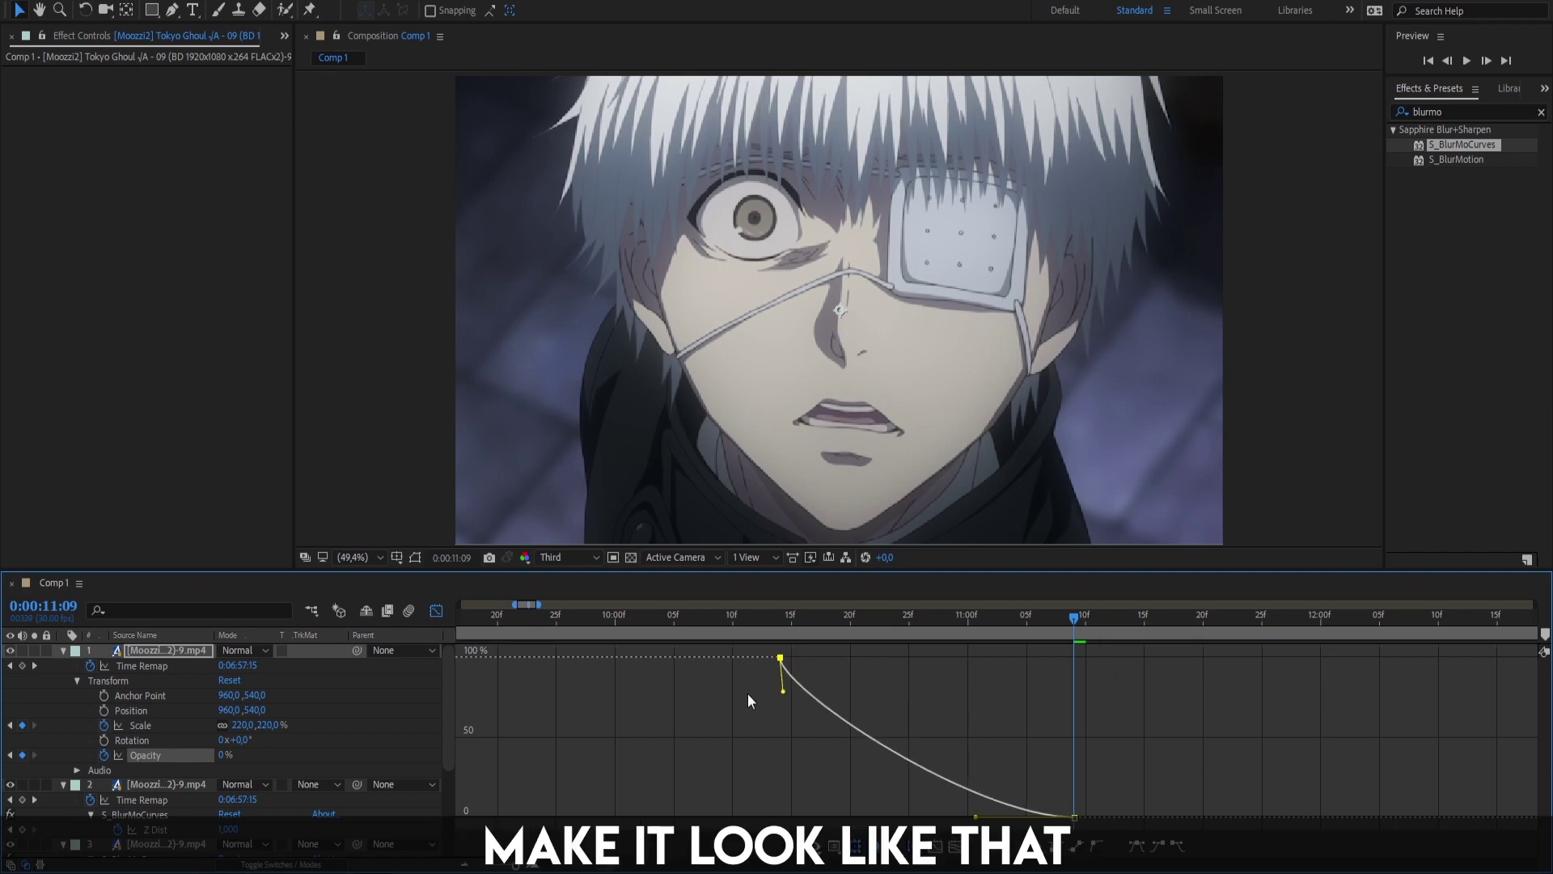
click(437, 610)
click(557, 622)
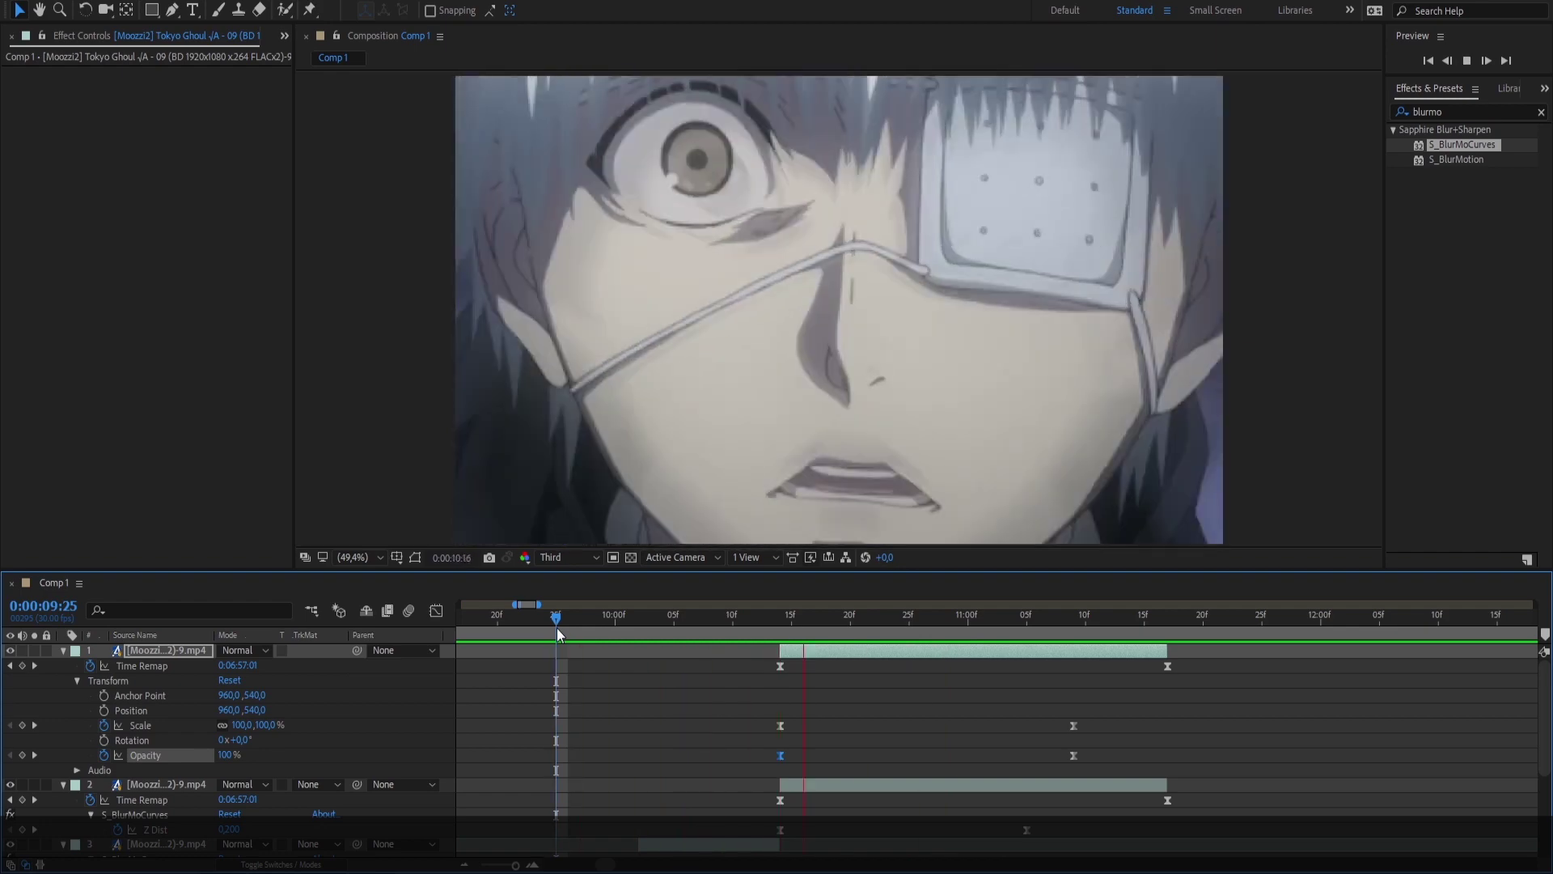
Step: Switch on Motion Blur for the top duplicate layer and replay the transition preview
click(783, 631)
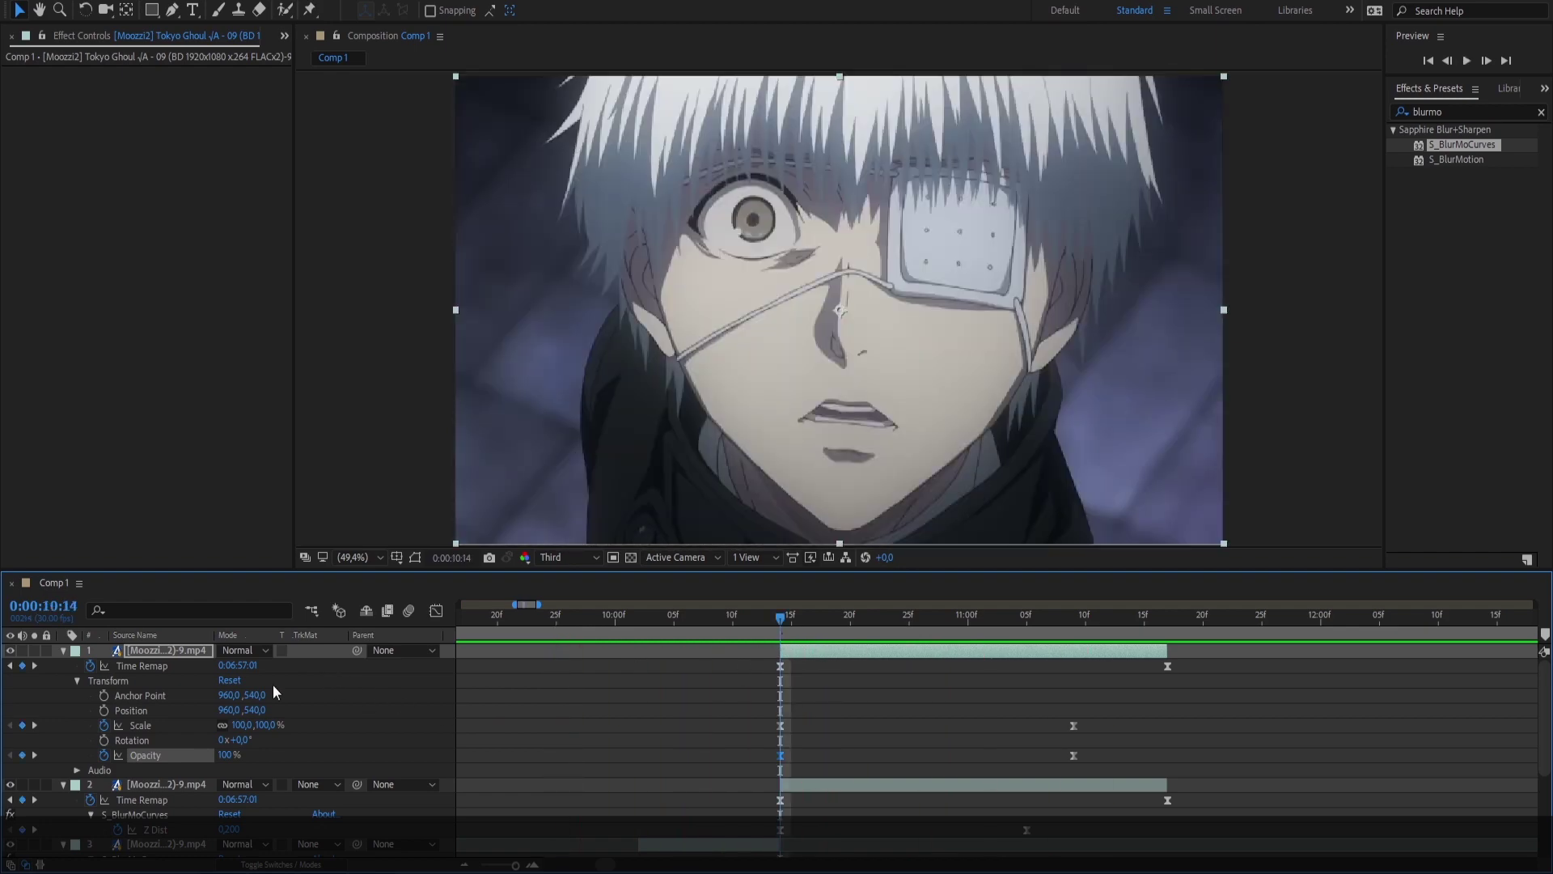
click(269, 865)
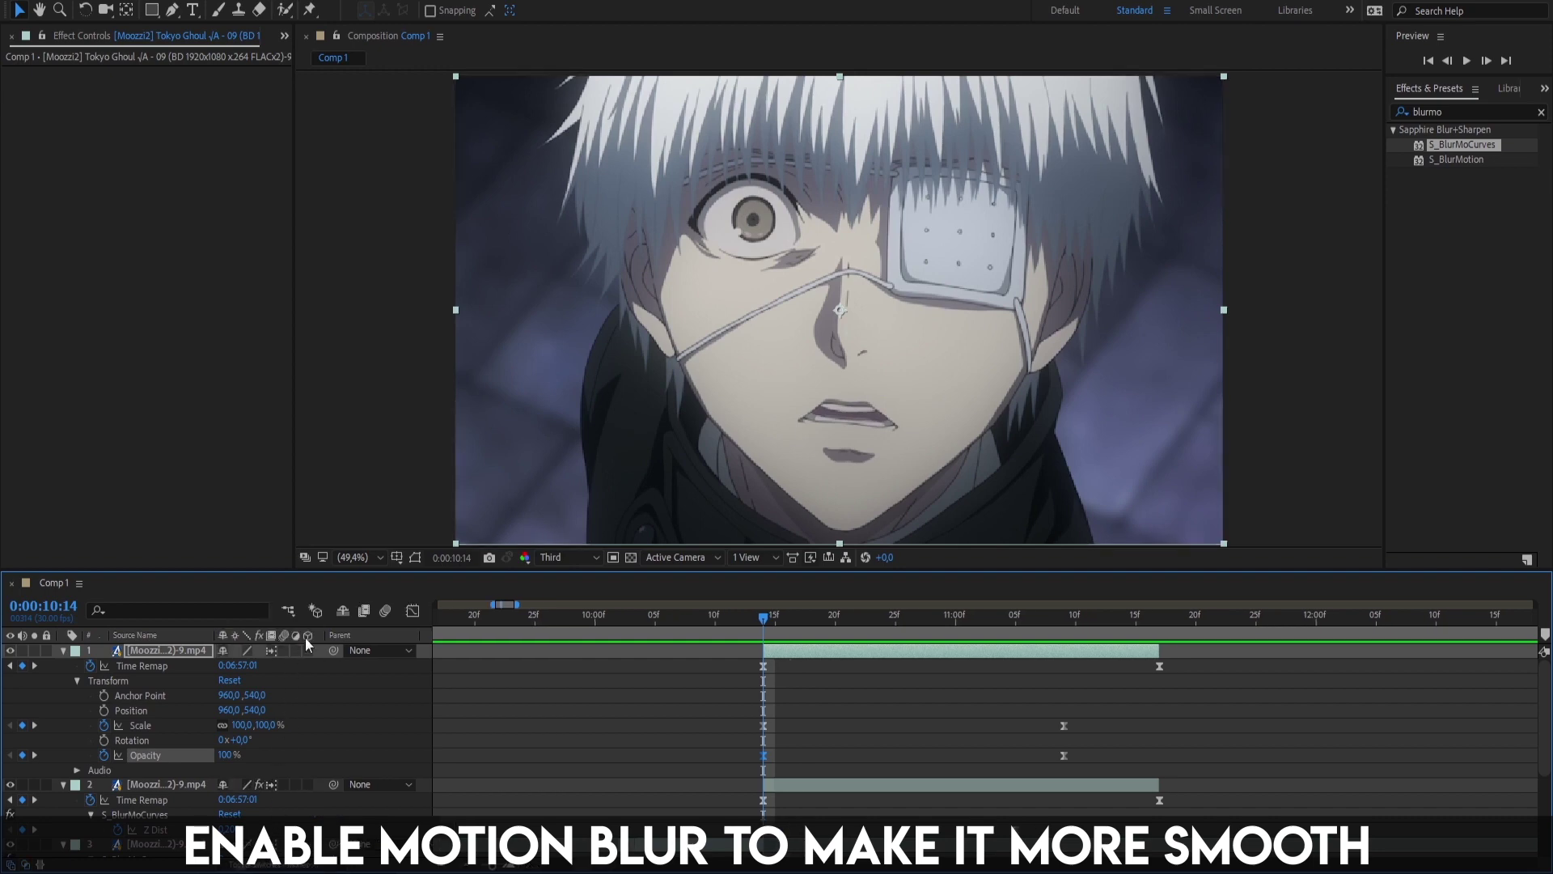
click(282, 652)
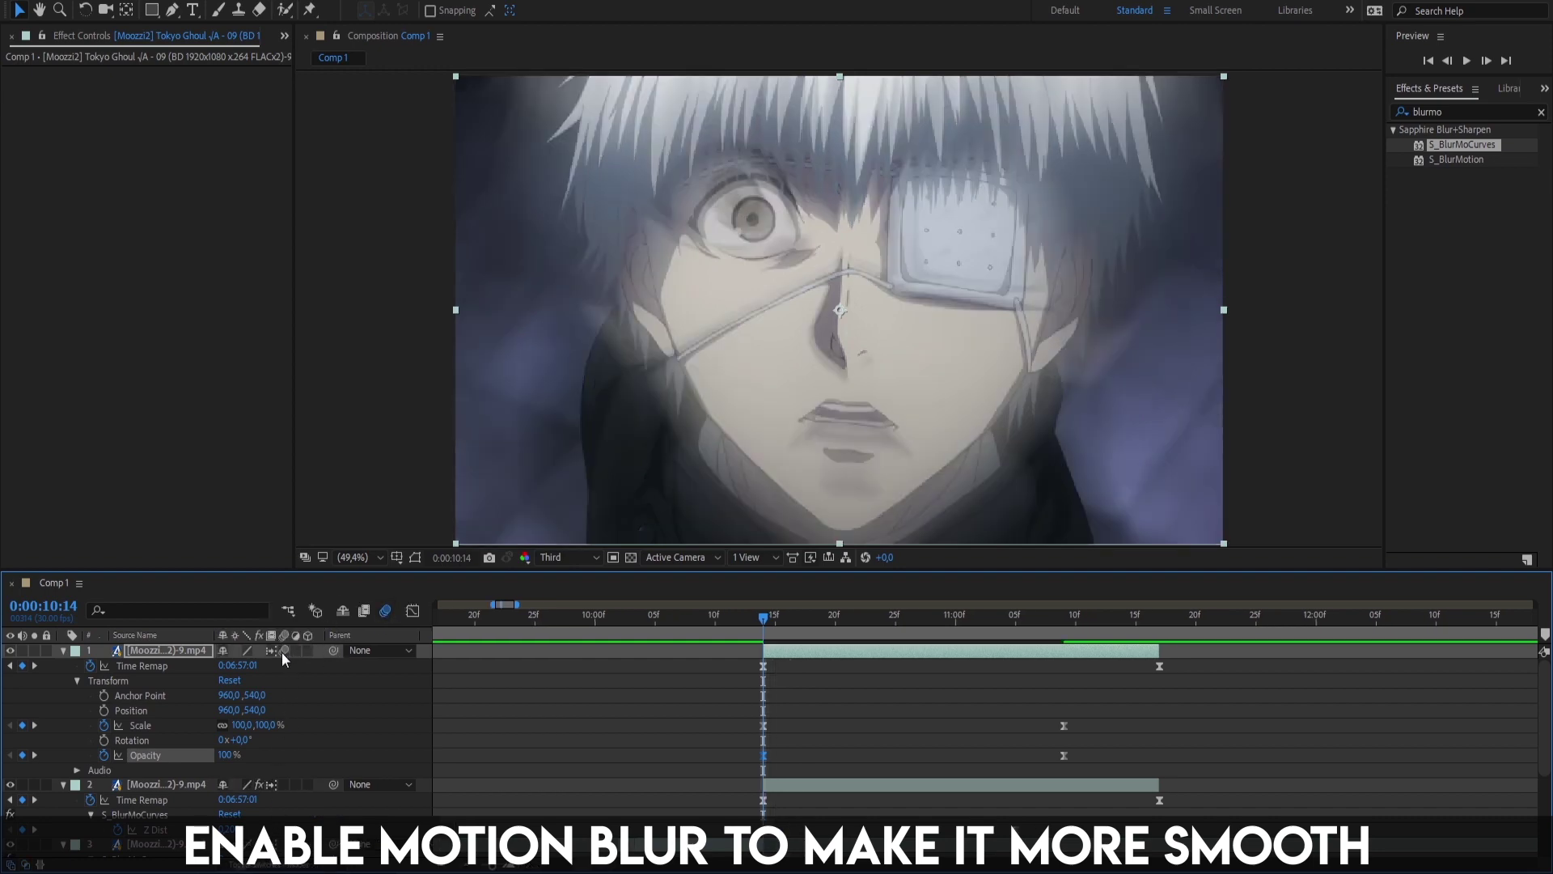
click(574, 620)
key(space)
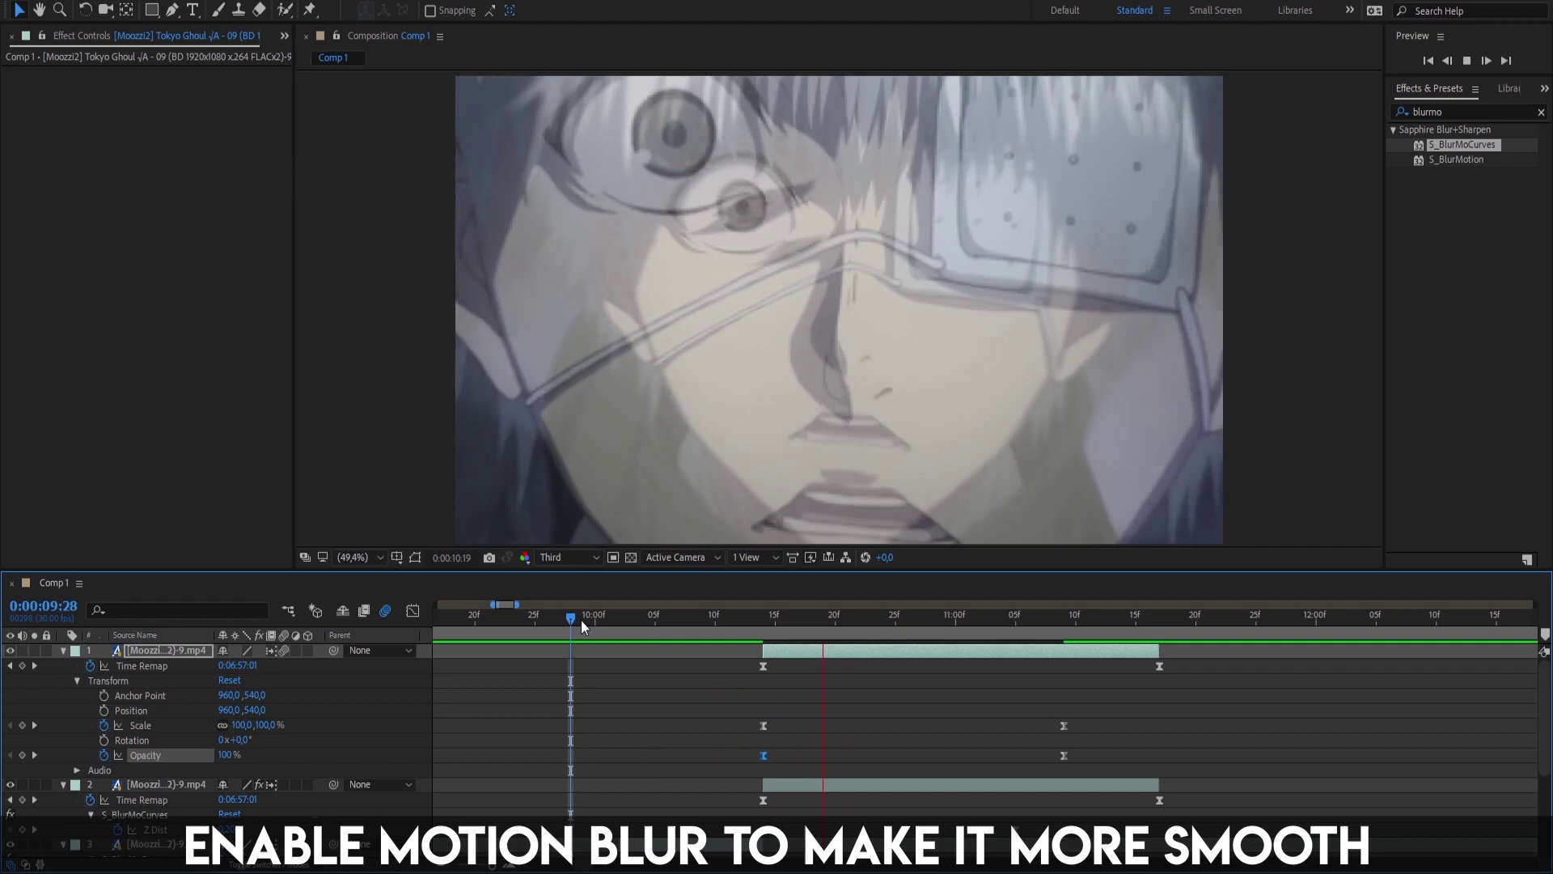
click(763, 618)
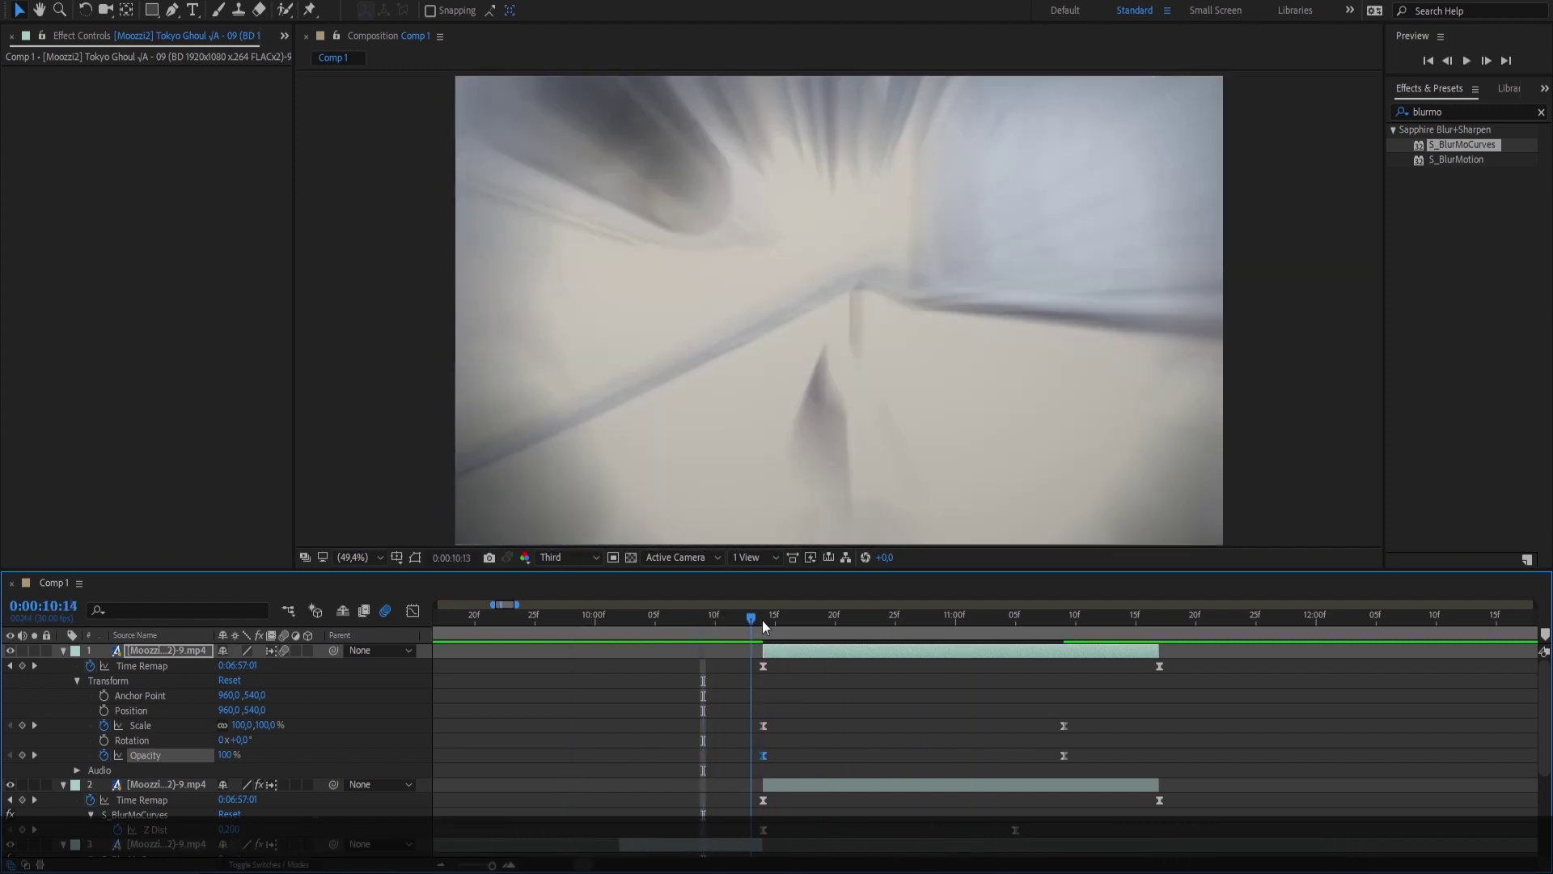
Step: Apply the Twitch effect to the top clip with Speed 50
click(1495, 112)
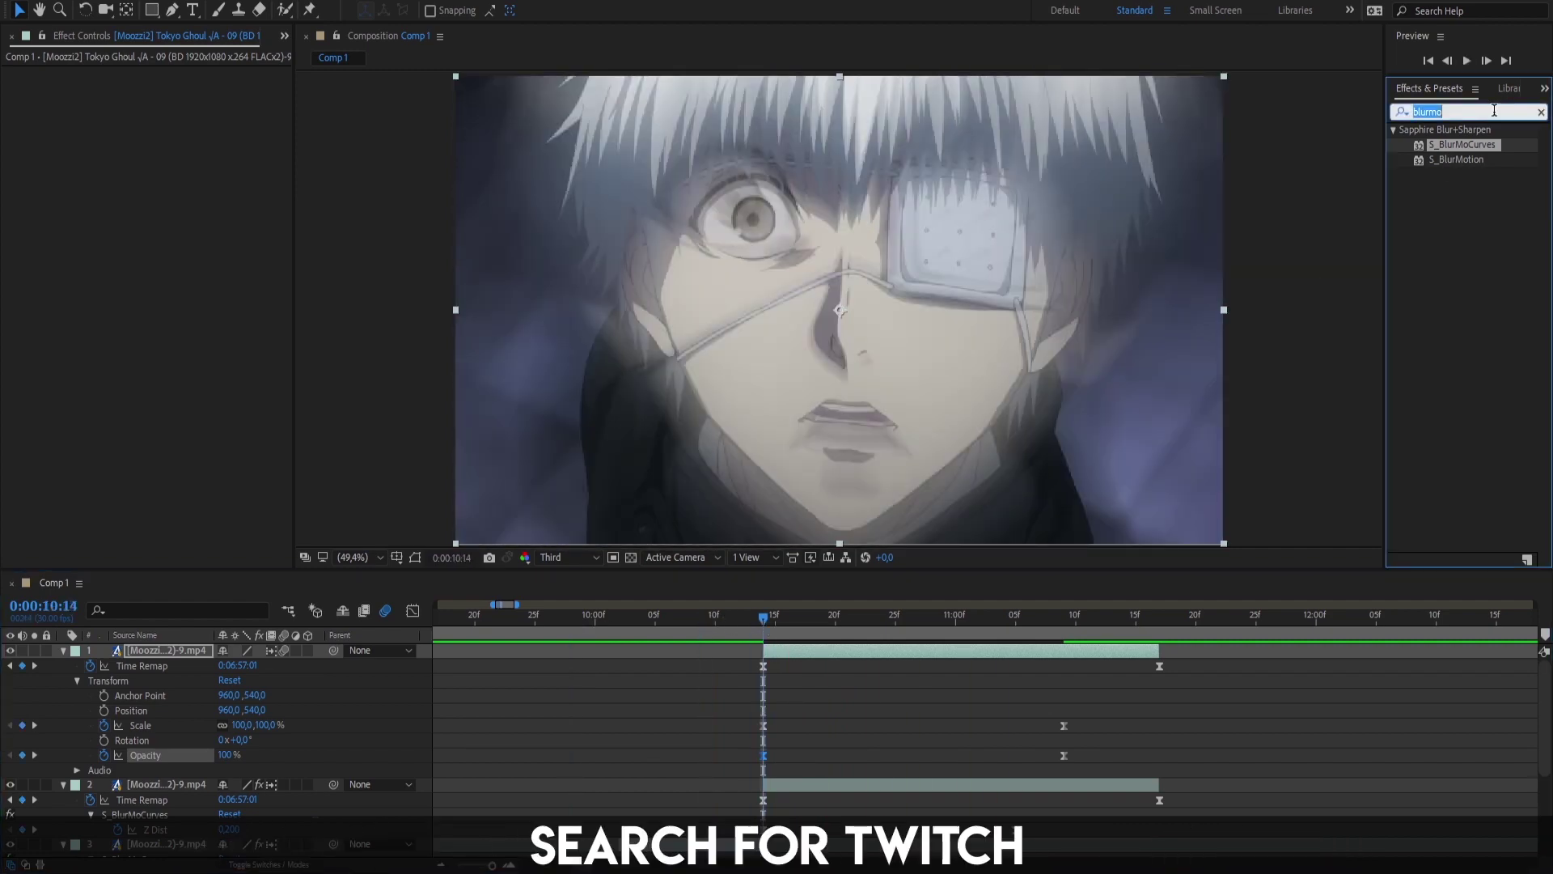
text(twitch)
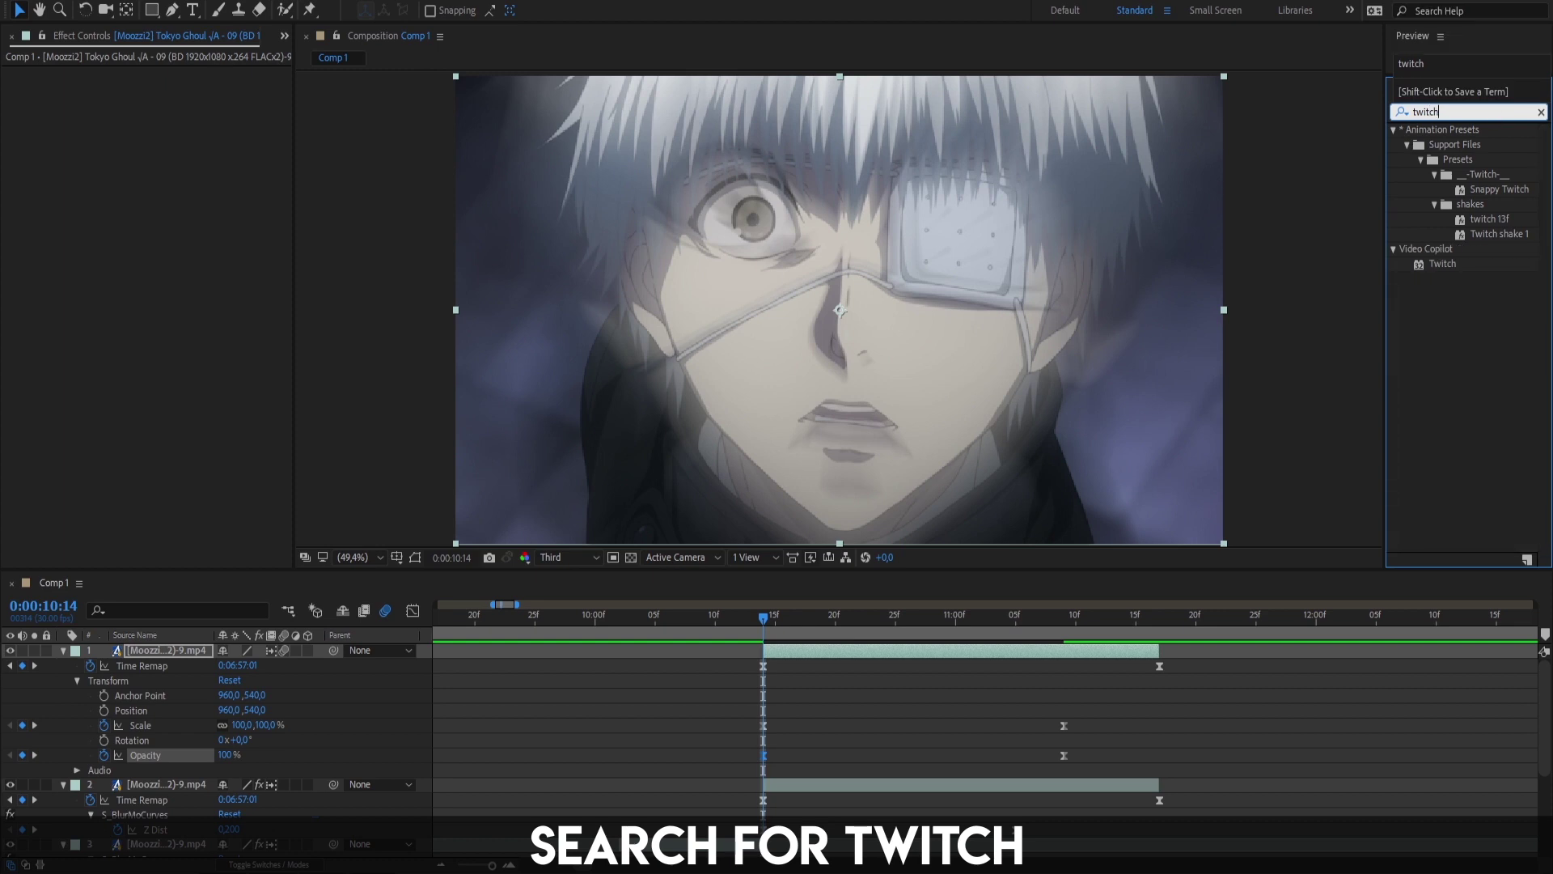
drag(1443, 264, 821, 655)
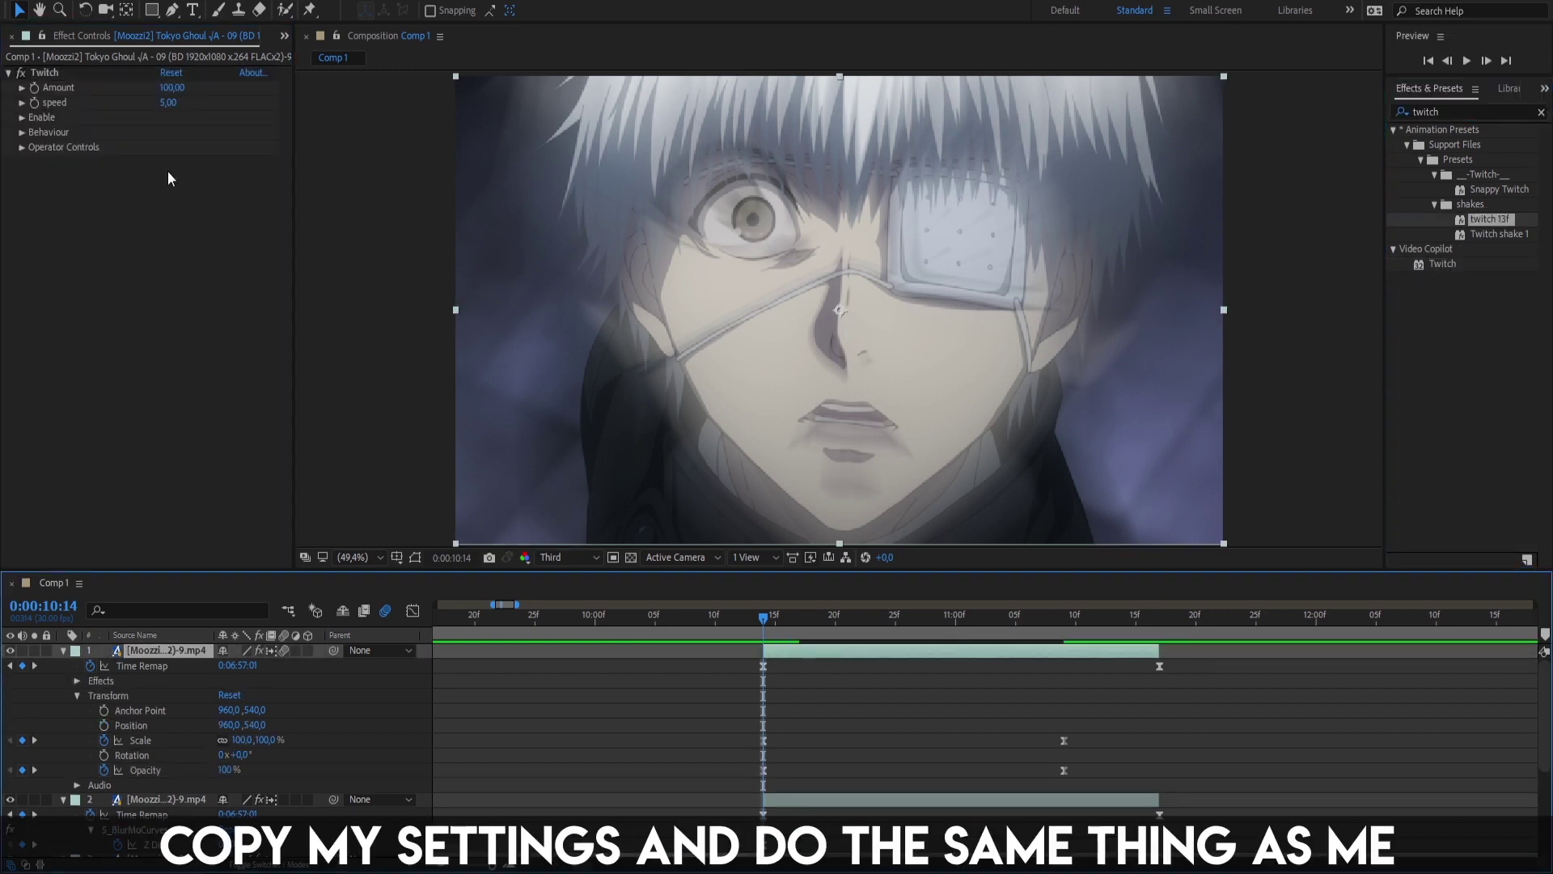
click(169, 104)
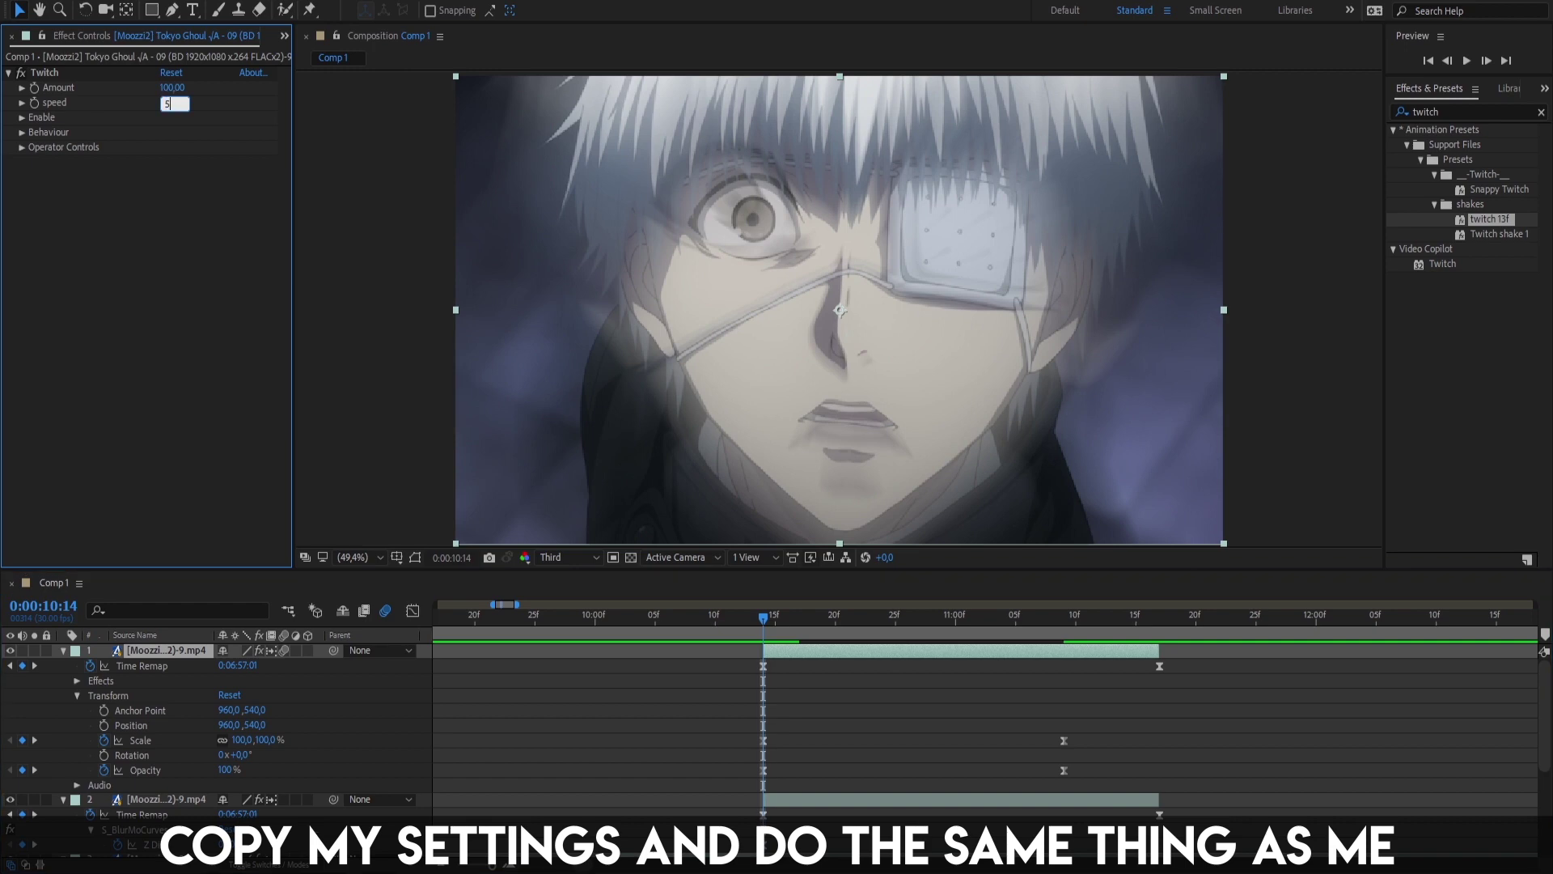
text(0,00)
key(Return)
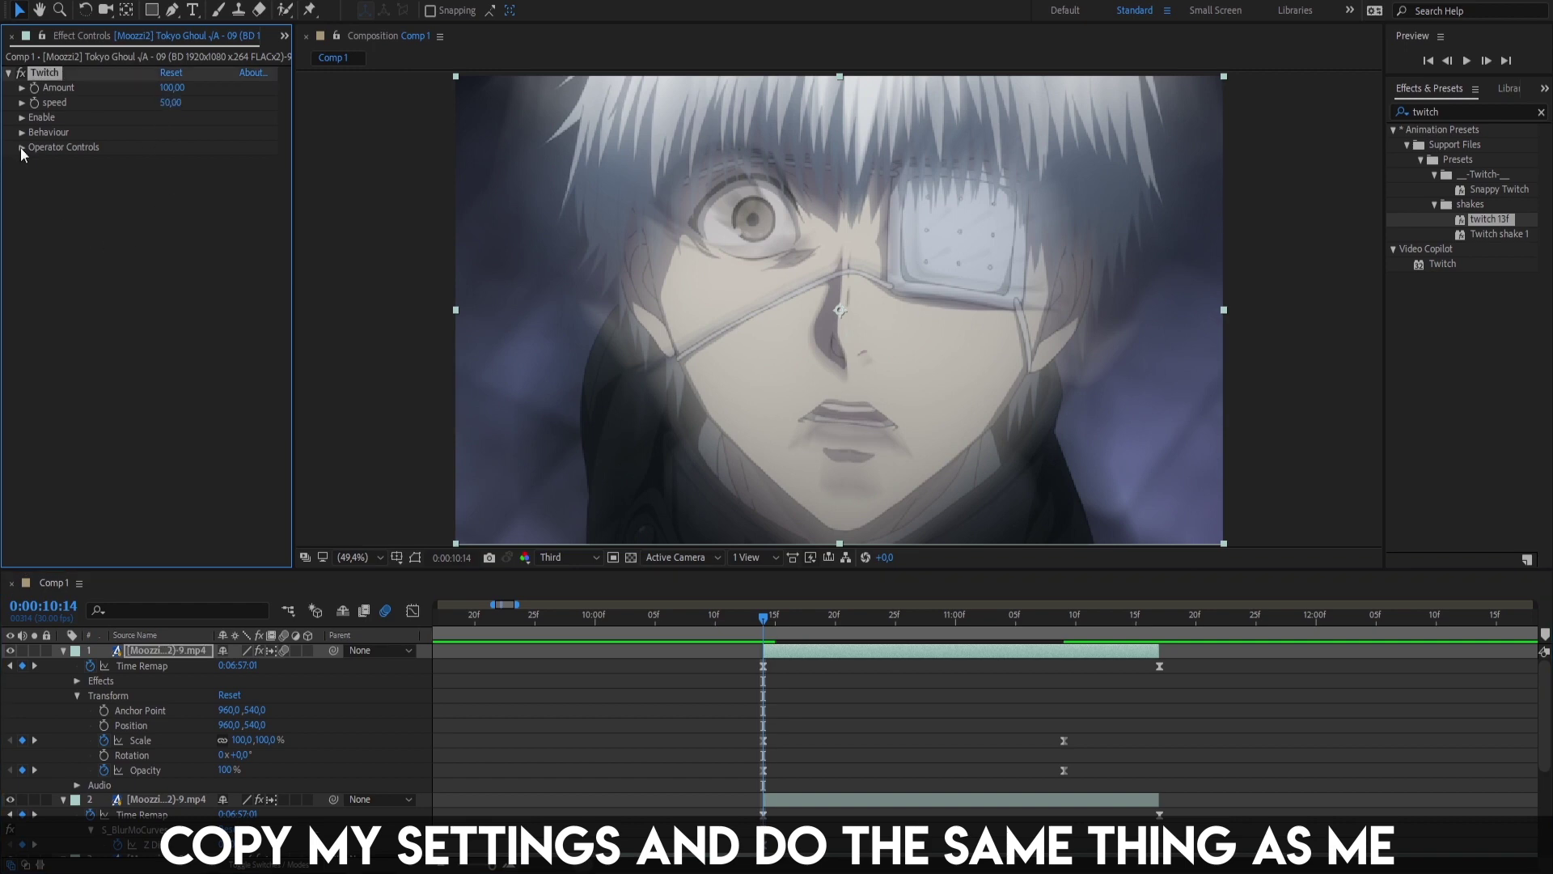
Step: Enable only the Slide twitch and set Slide Amount to 100
click(21, 131)
click(21, 131)
click(21, 117)
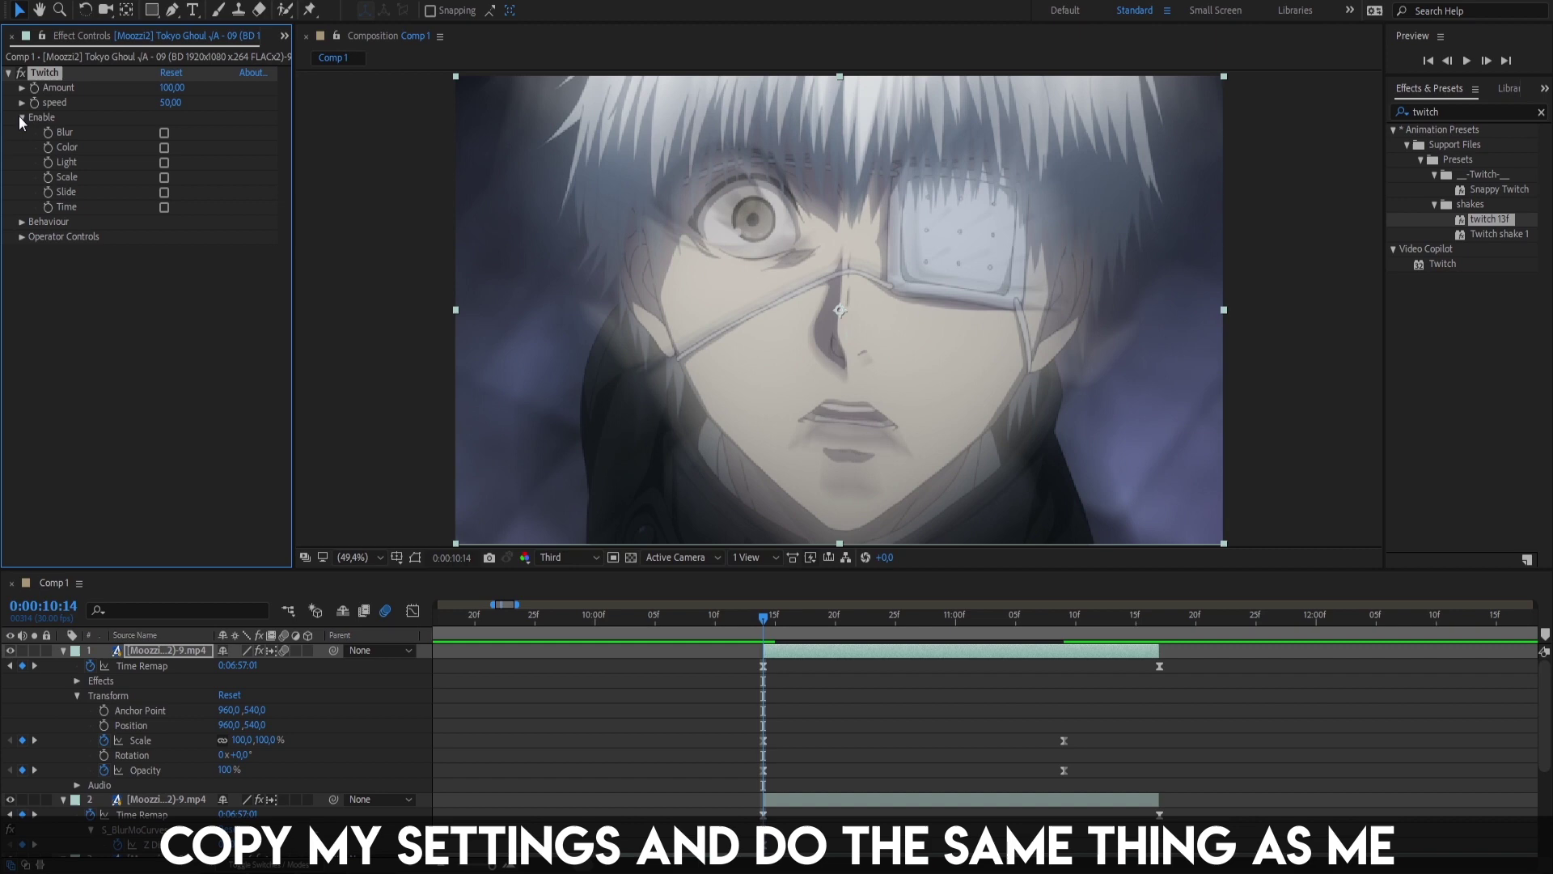
click(164, 192)
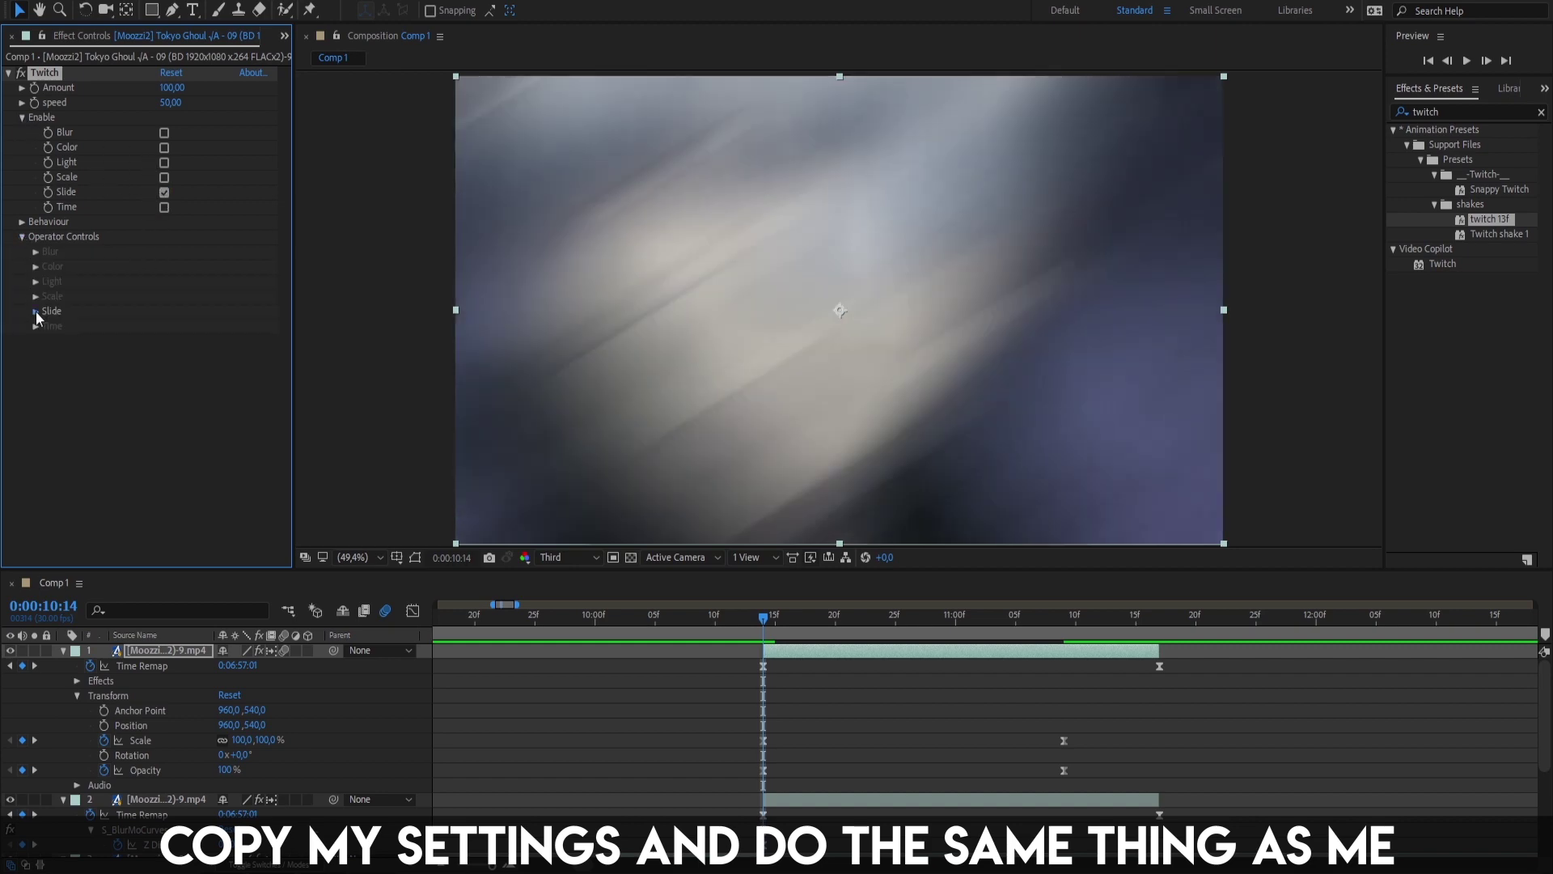
click(35, 311)
click(168, 328)
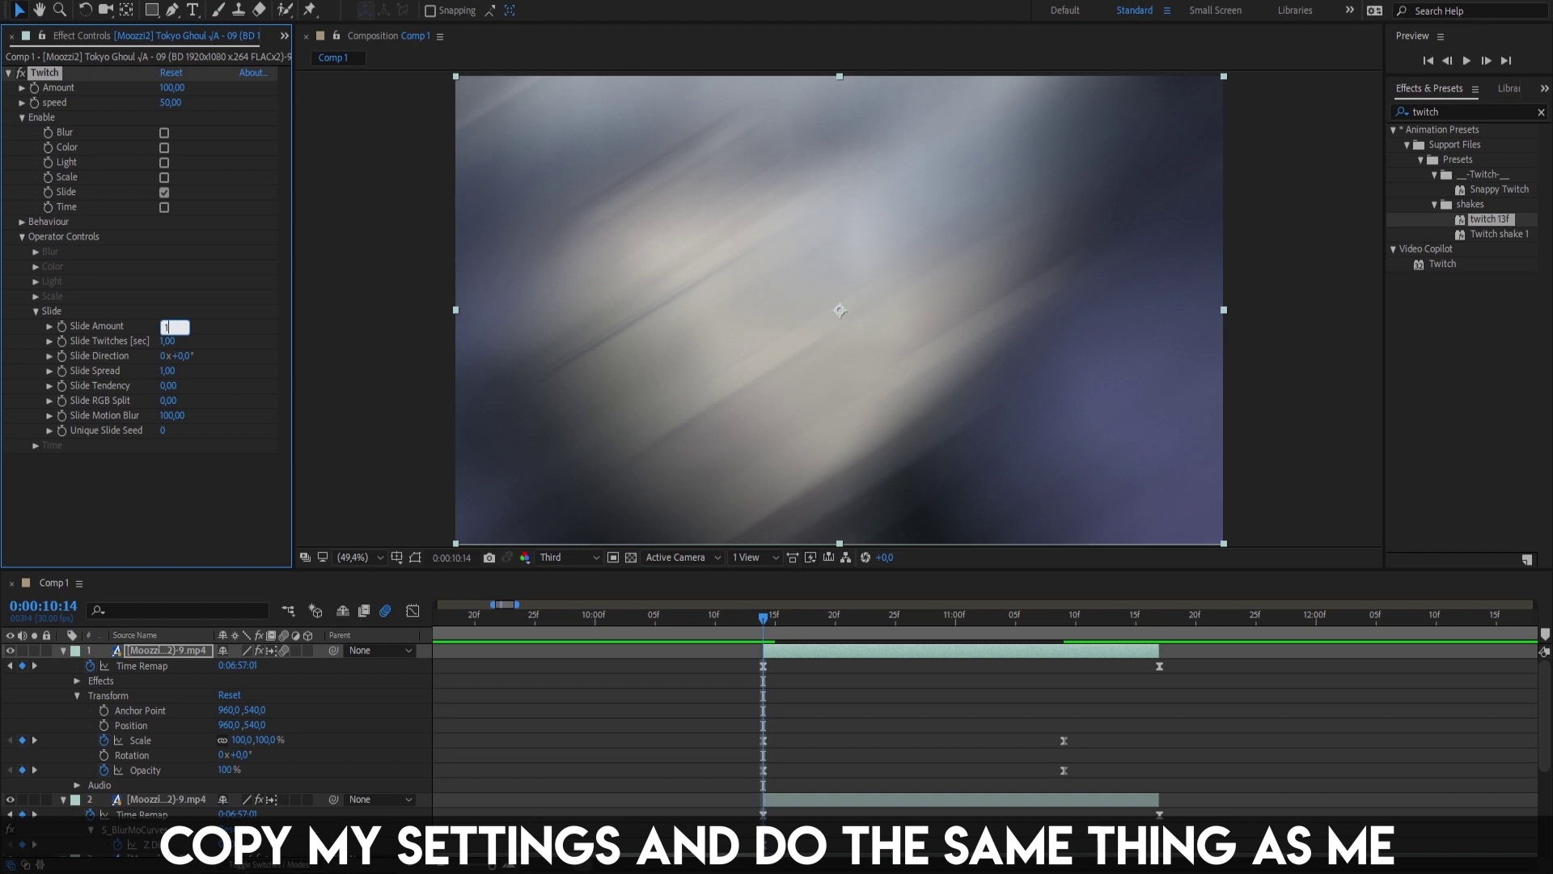
text(100)
key(Return)
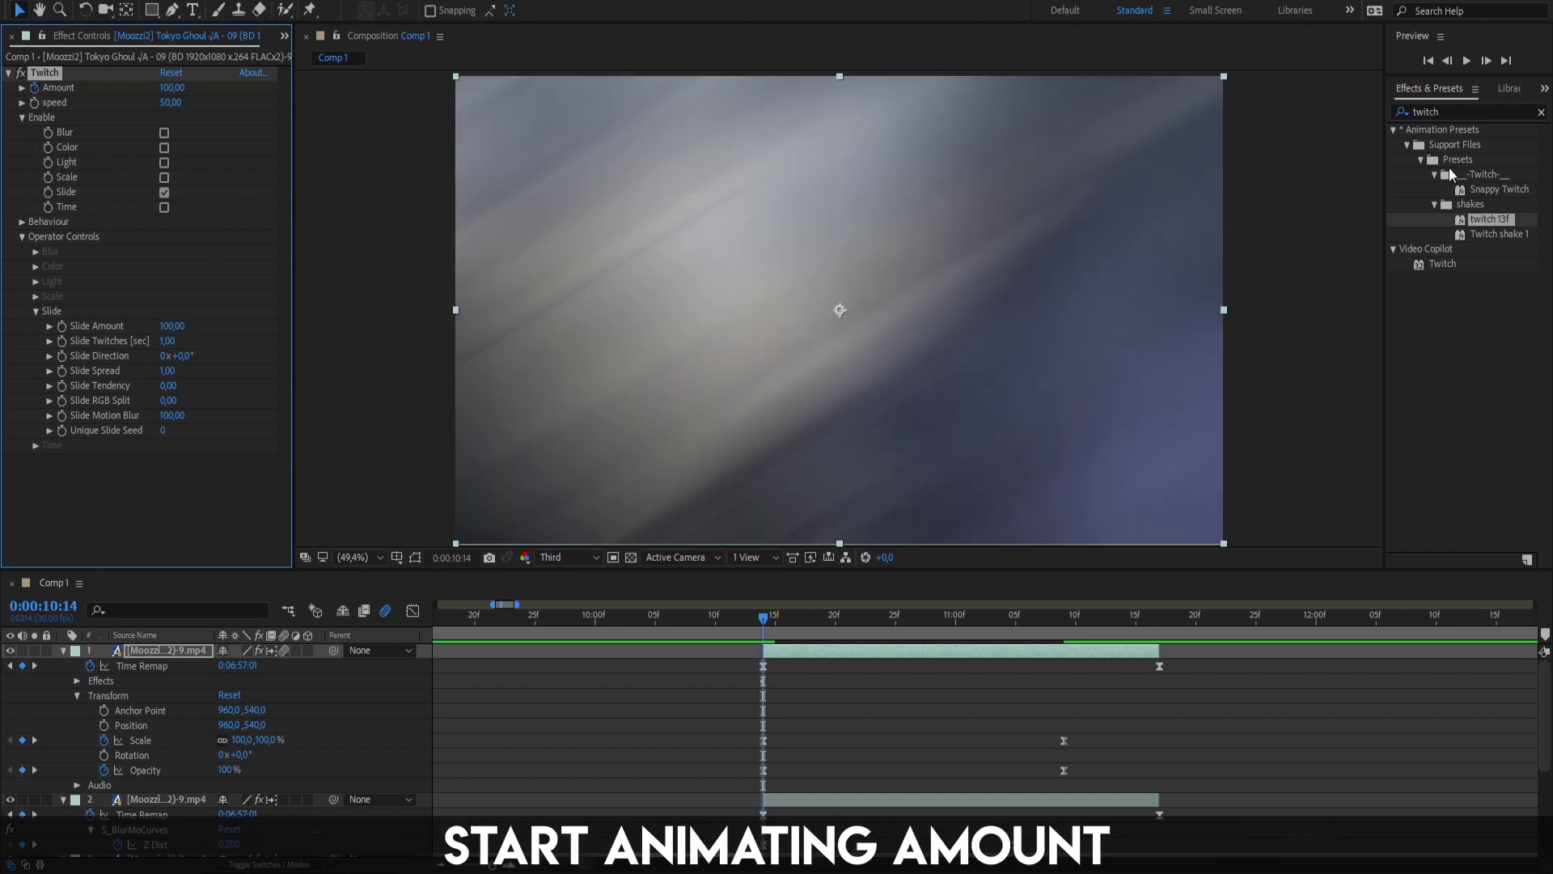
Step: At frame 10:26, keyframe Twitch Amount to 0
click(1491, 60)
double_click(1490, 59)
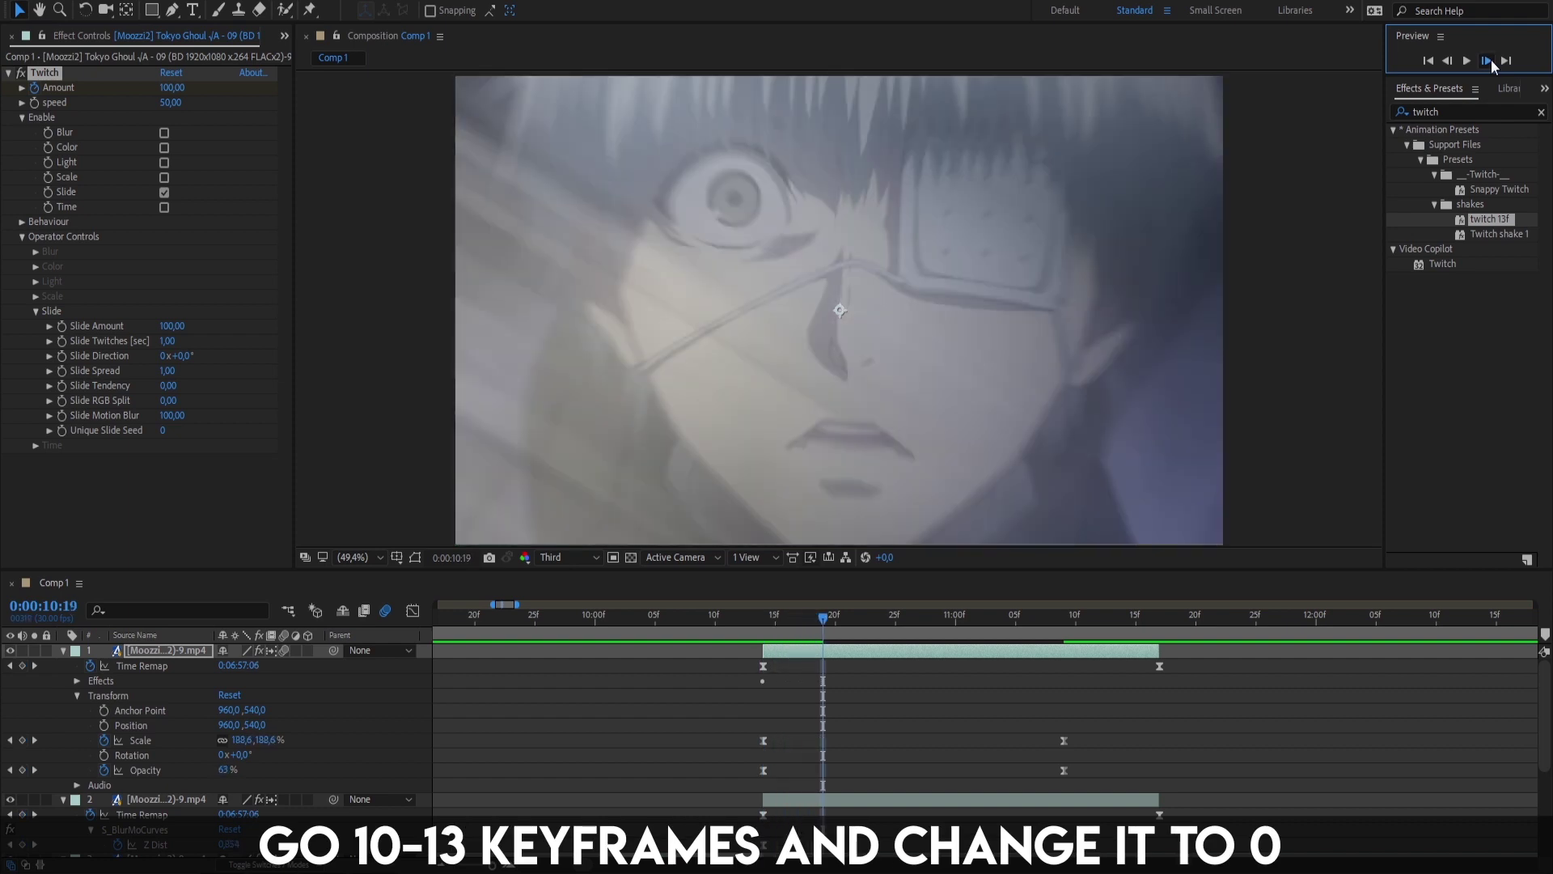
double_click(1492, 60)
click(1492, 60)
double_click(1492, 60)
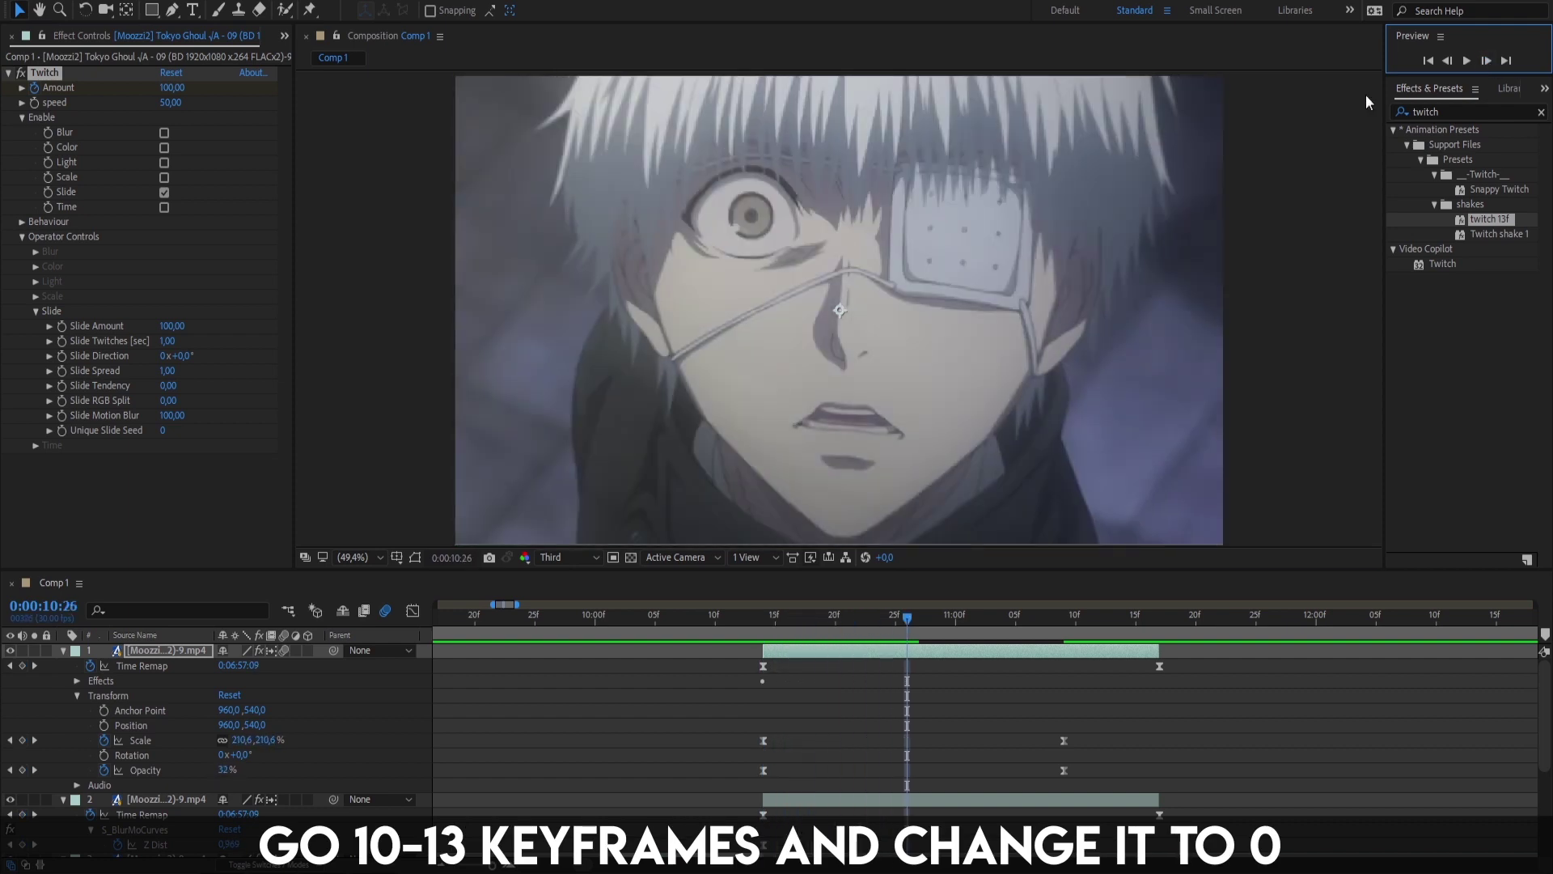
click(171, 87)
text(0)
key(Return)
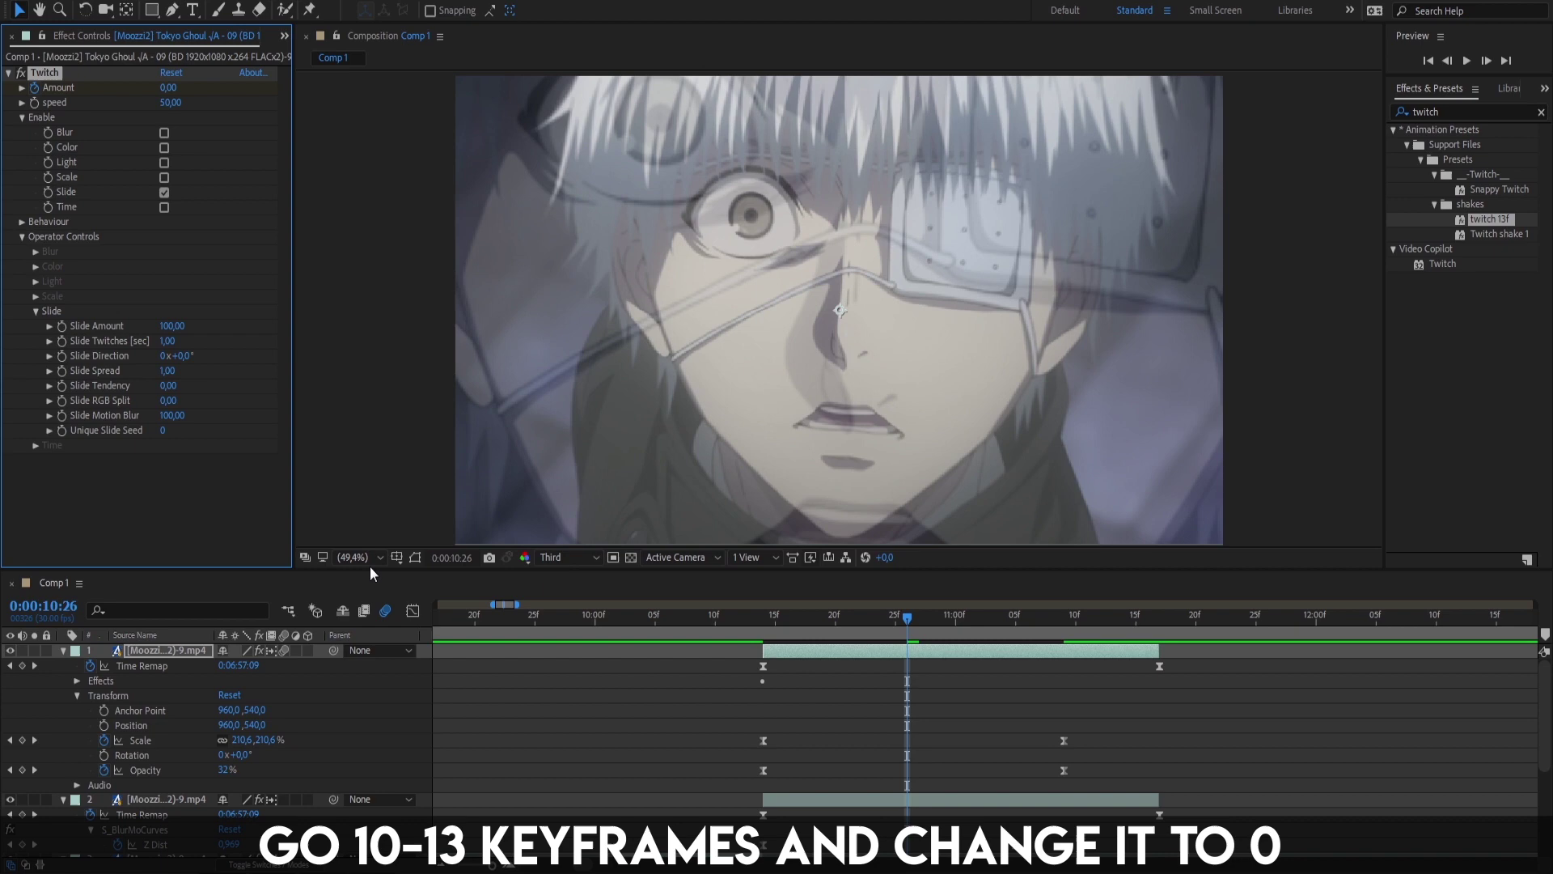
Step: Set Slide Spread to 0 and Easy Ease both Amount keyframes, zooming the timeline in
key(u)
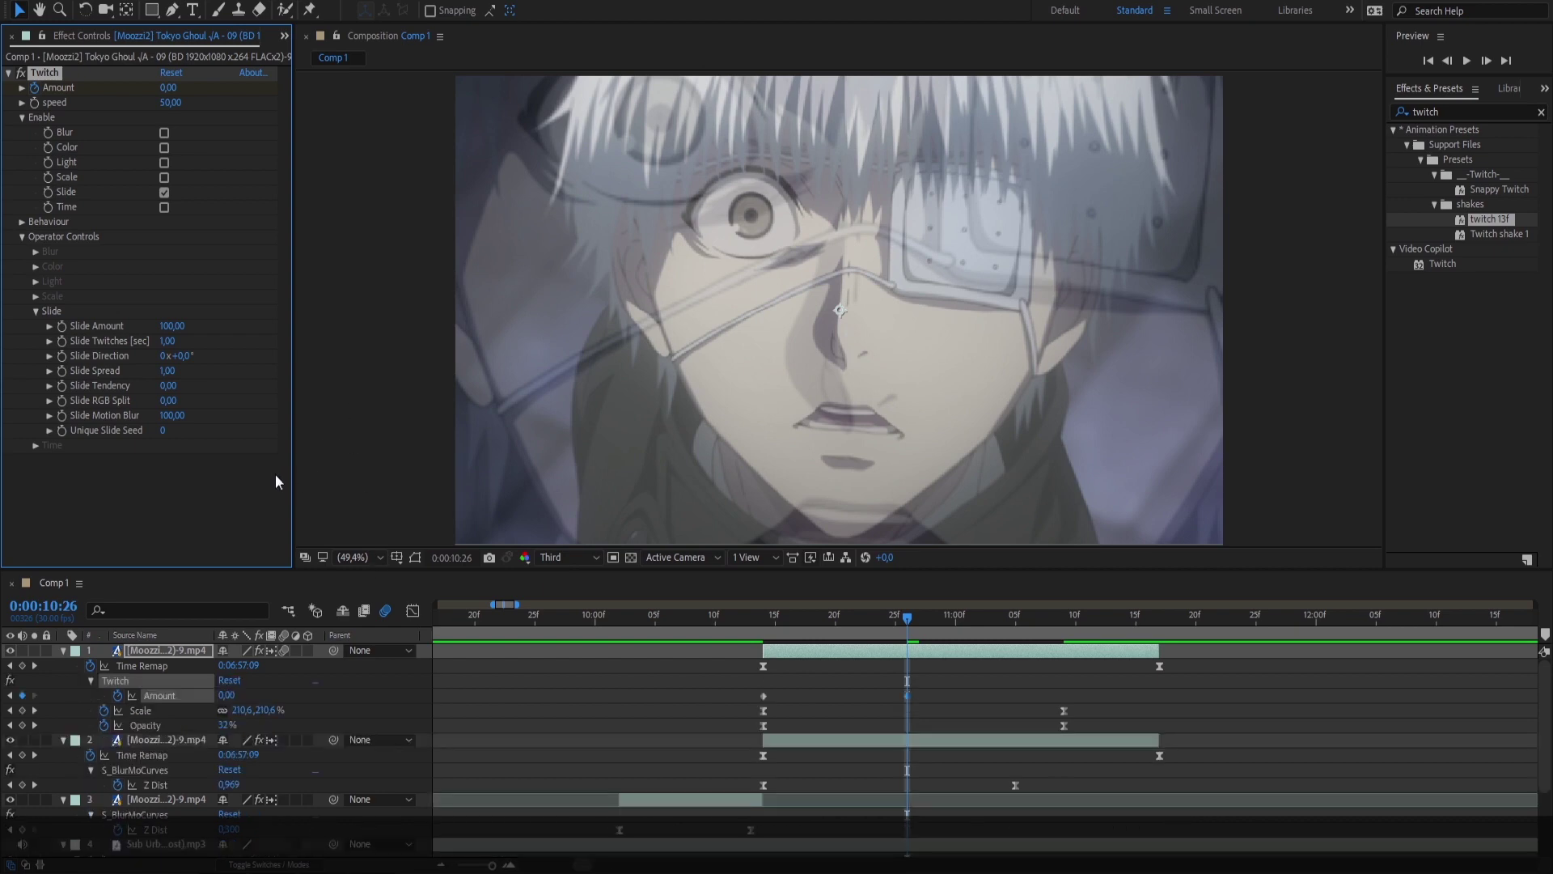
drag(165, 370, 132, 376)
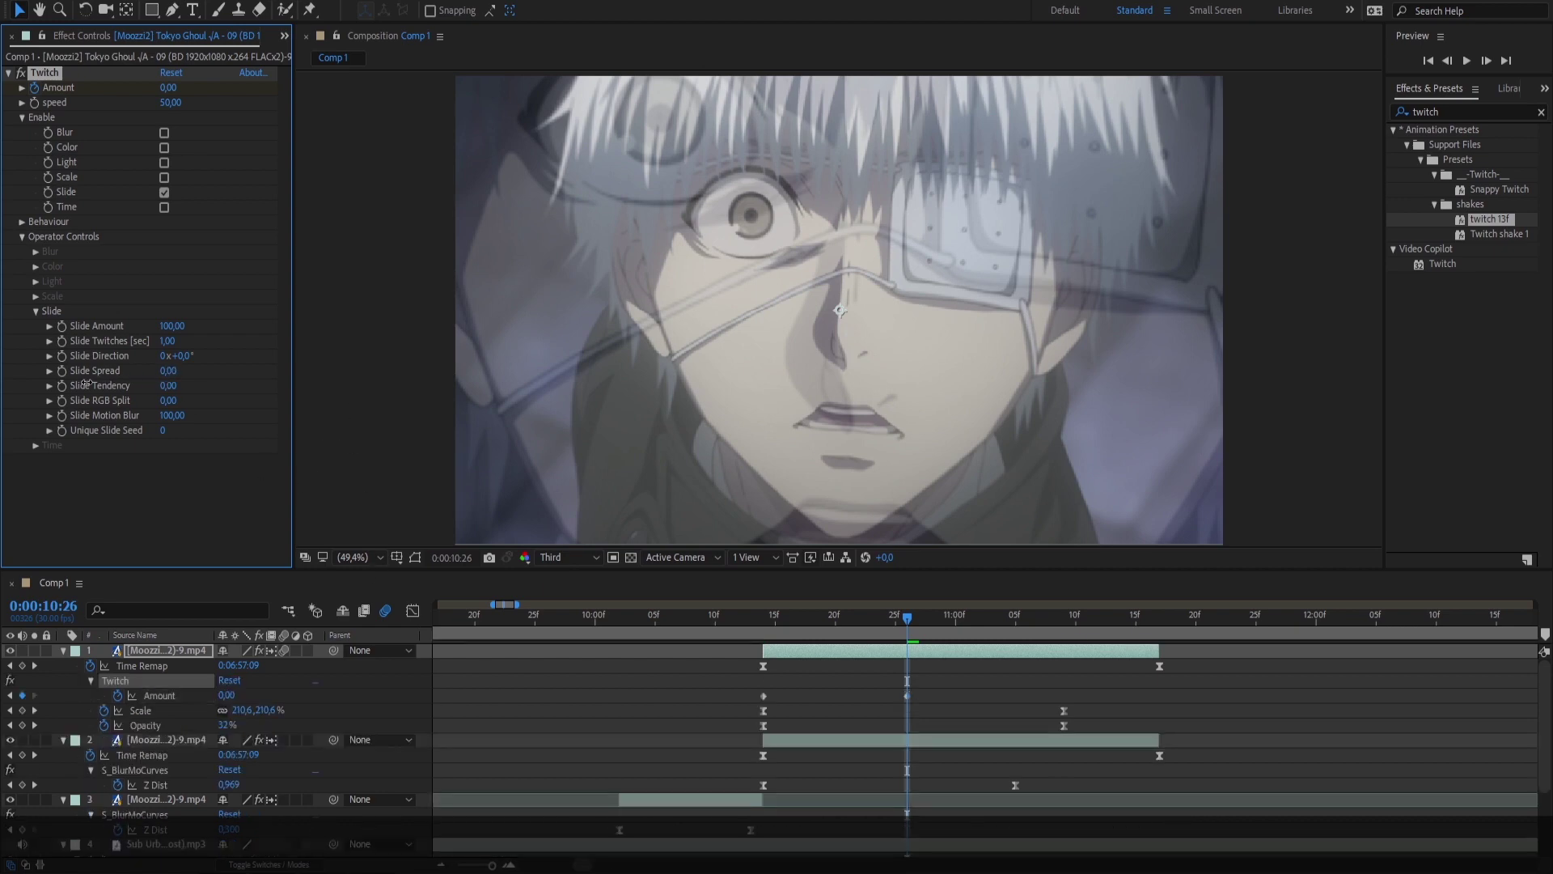
drag(931, 686, 724, 705)
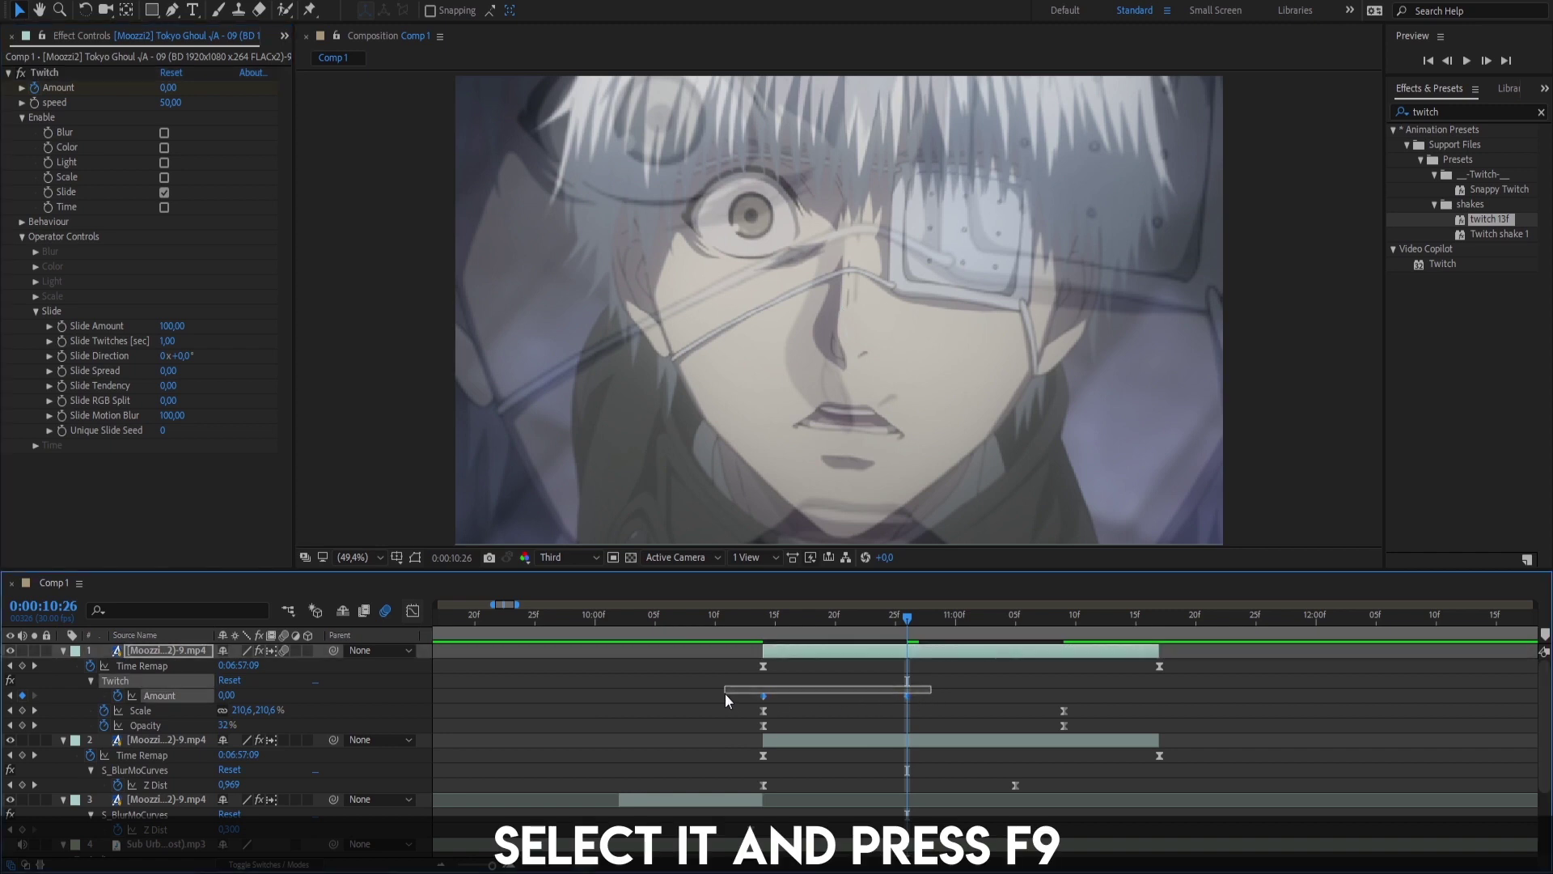
key(F9)
key(equal)
key(equal)
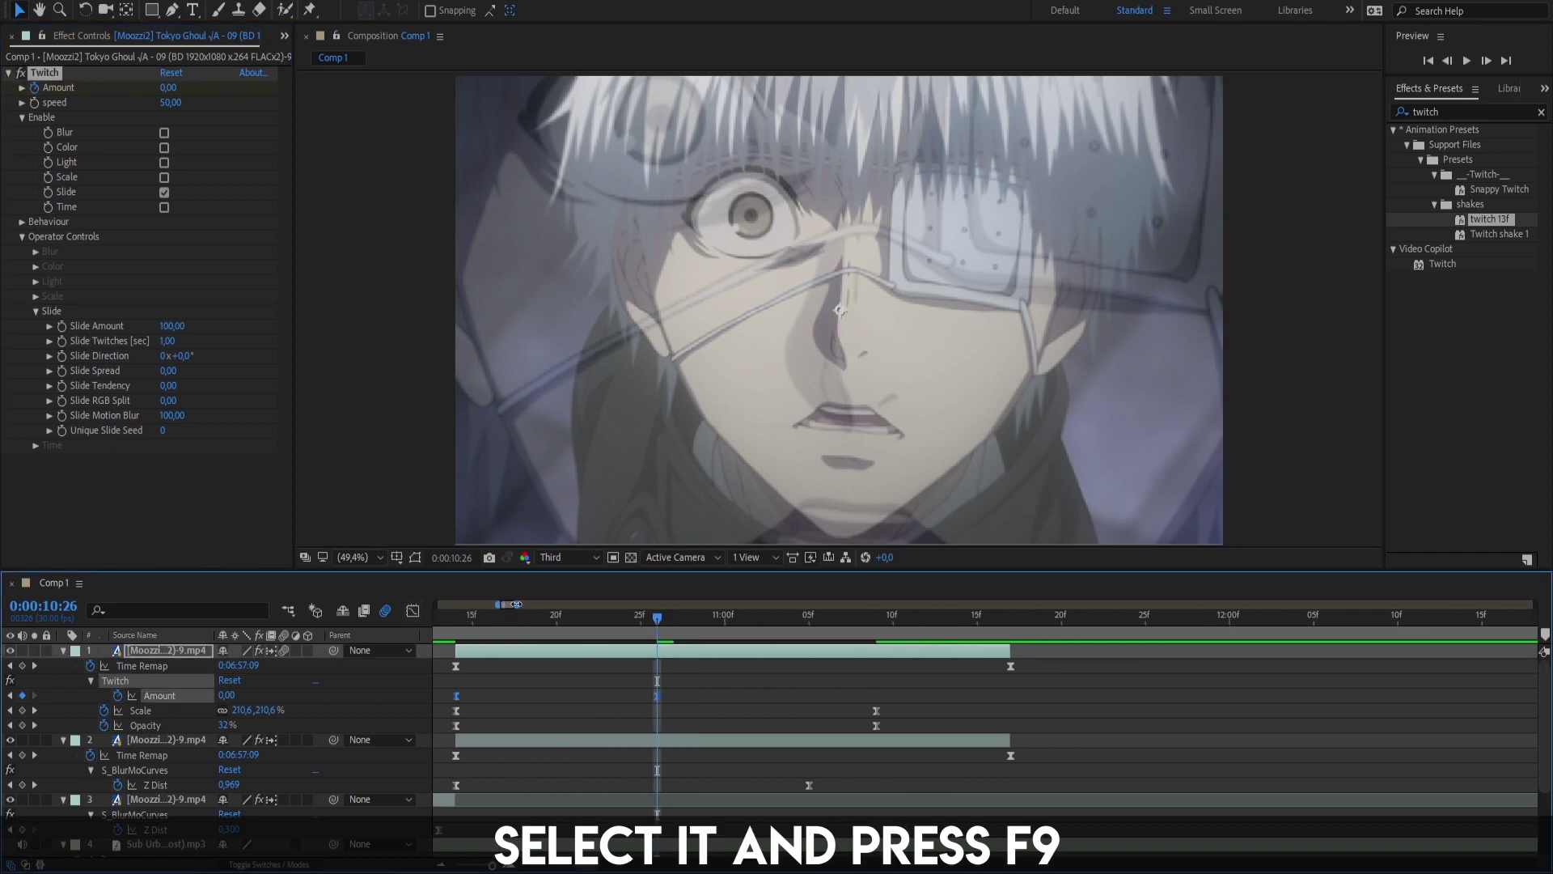
key(equal)
key(equal)
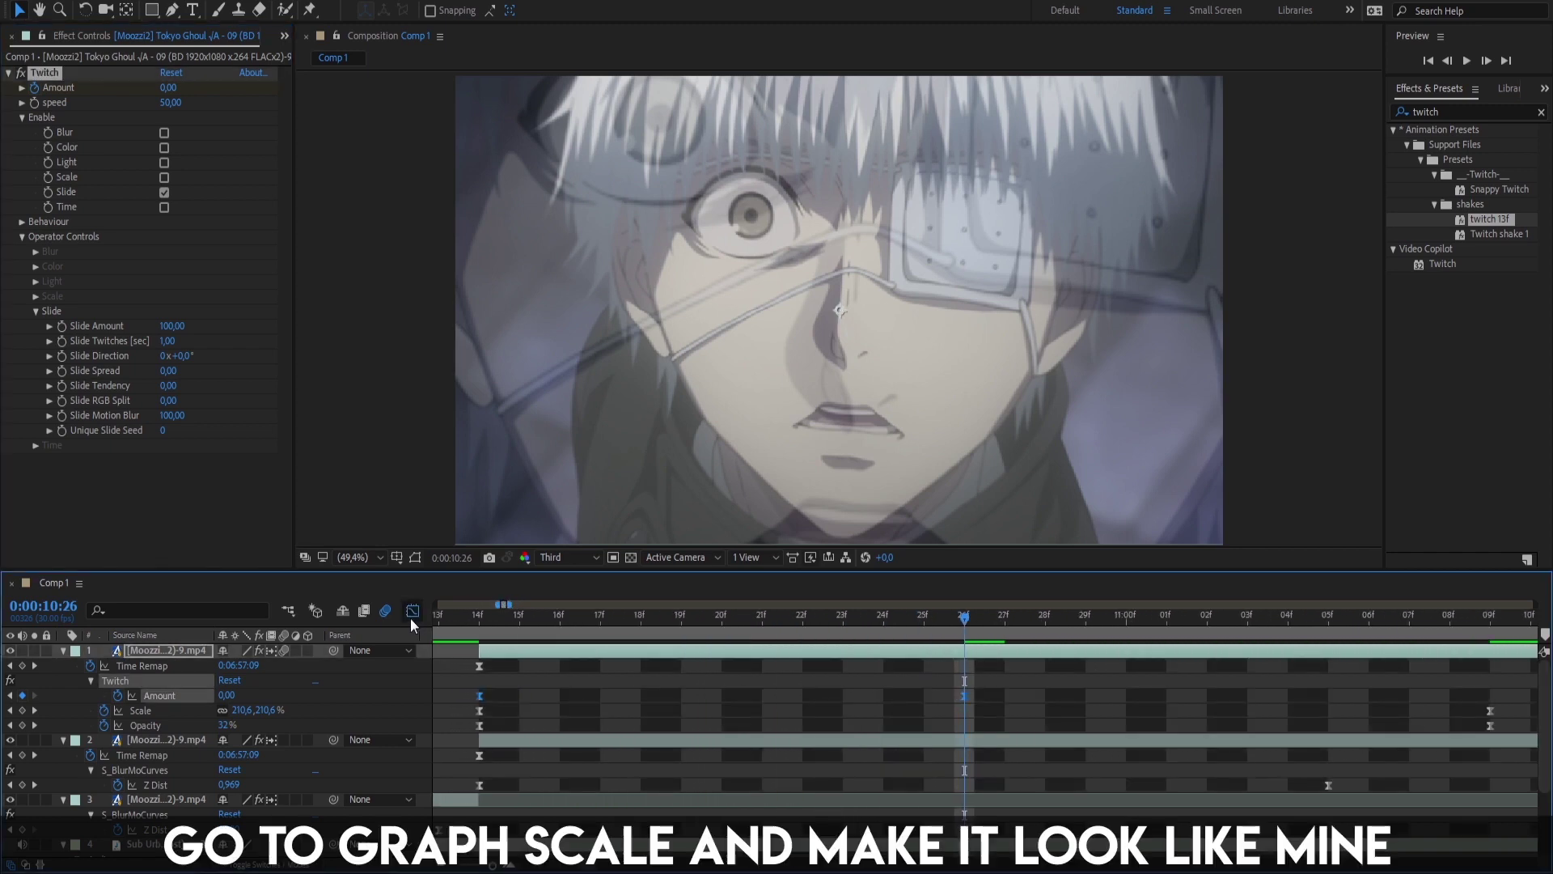
Step: In the Graph Editor, reshape the Amount curve into a steep drop with ease-out
click(414, 611)
click(496, 674)
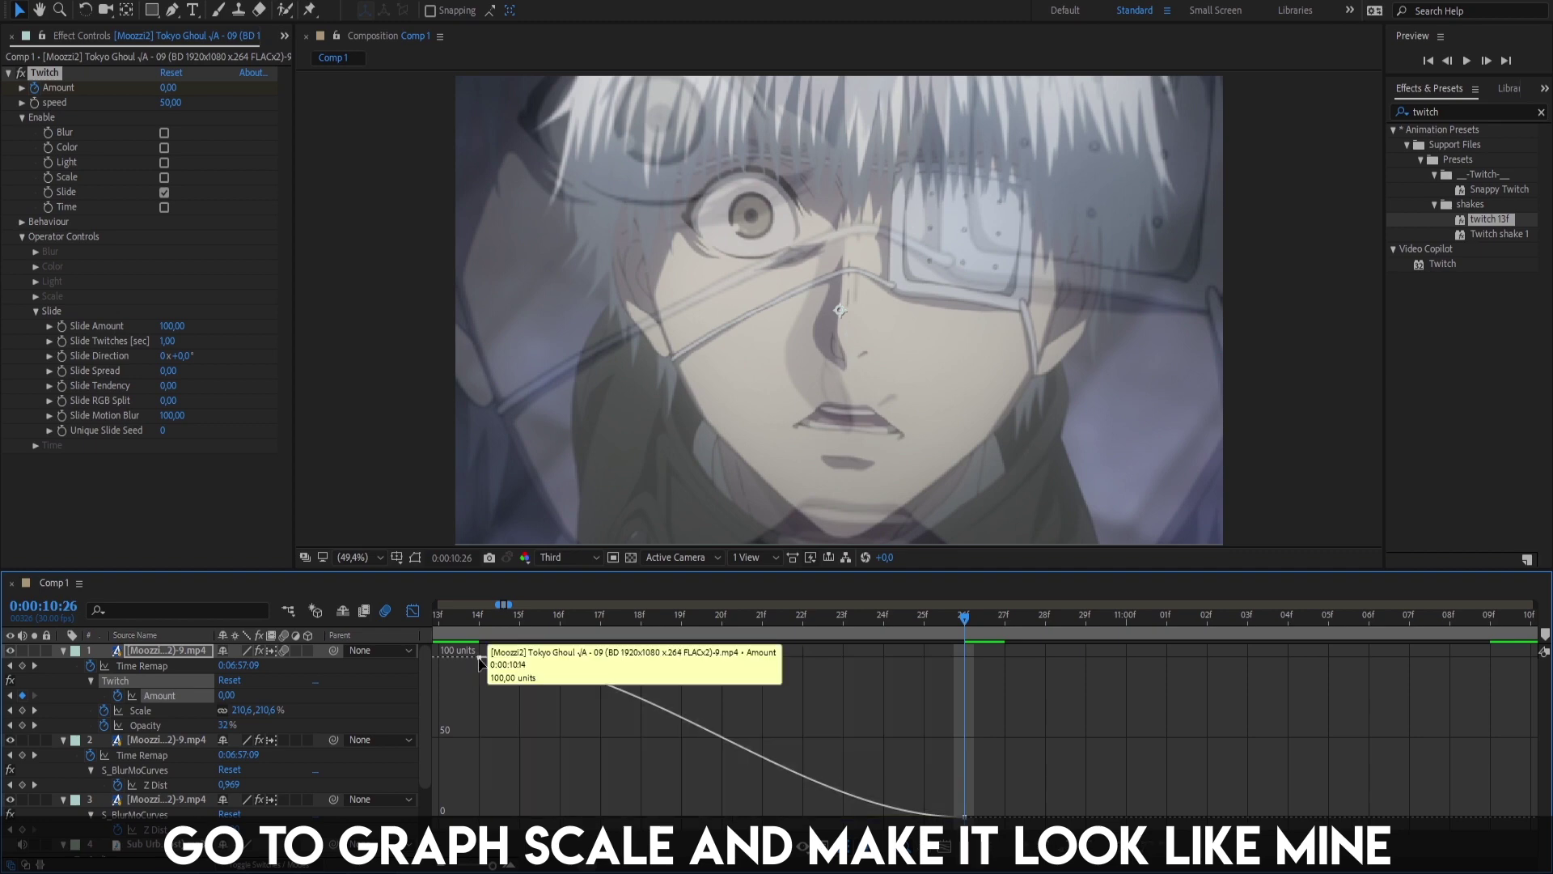
drag(640, 660, 490, 816)
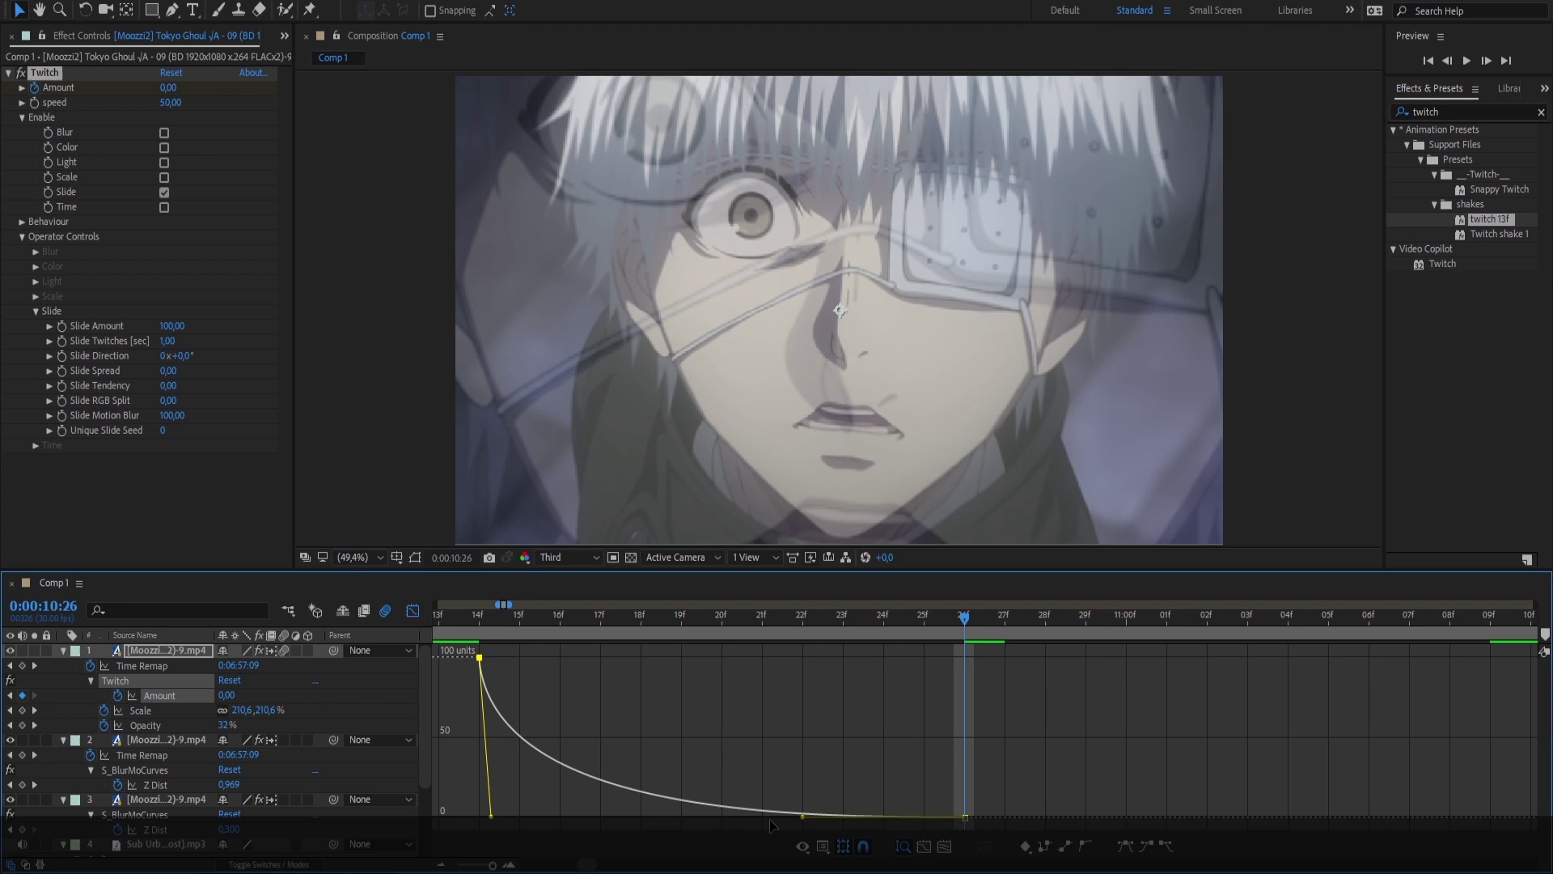
drag(770, 823, 499, 825)
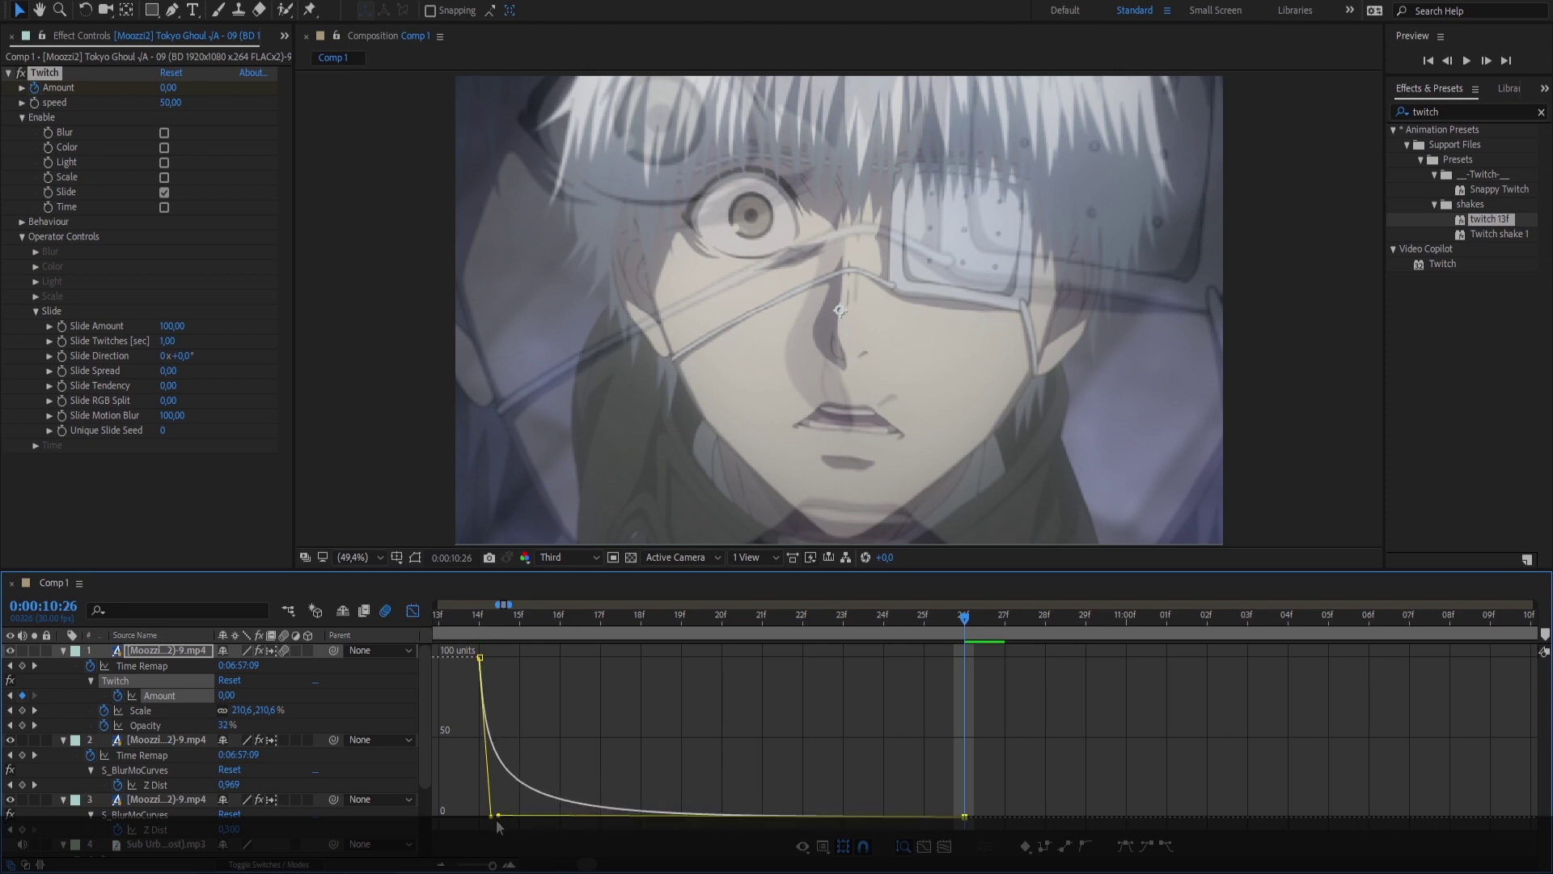
drag(498, 824, 479, 825)
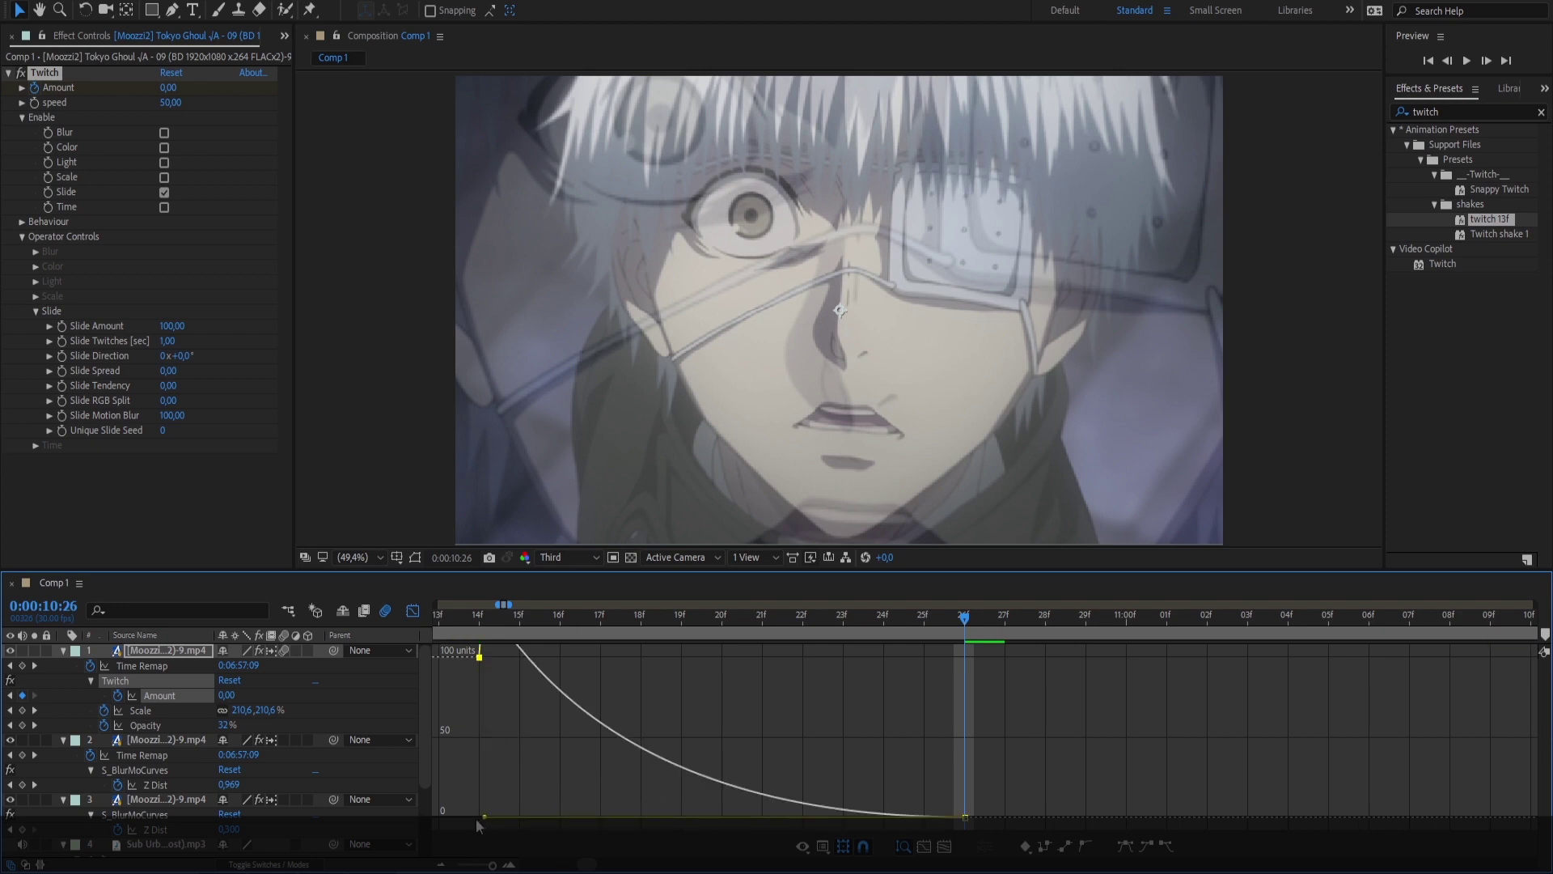
Step: Preview the transition from its start, then return to the layer bars view
click(482, 613)
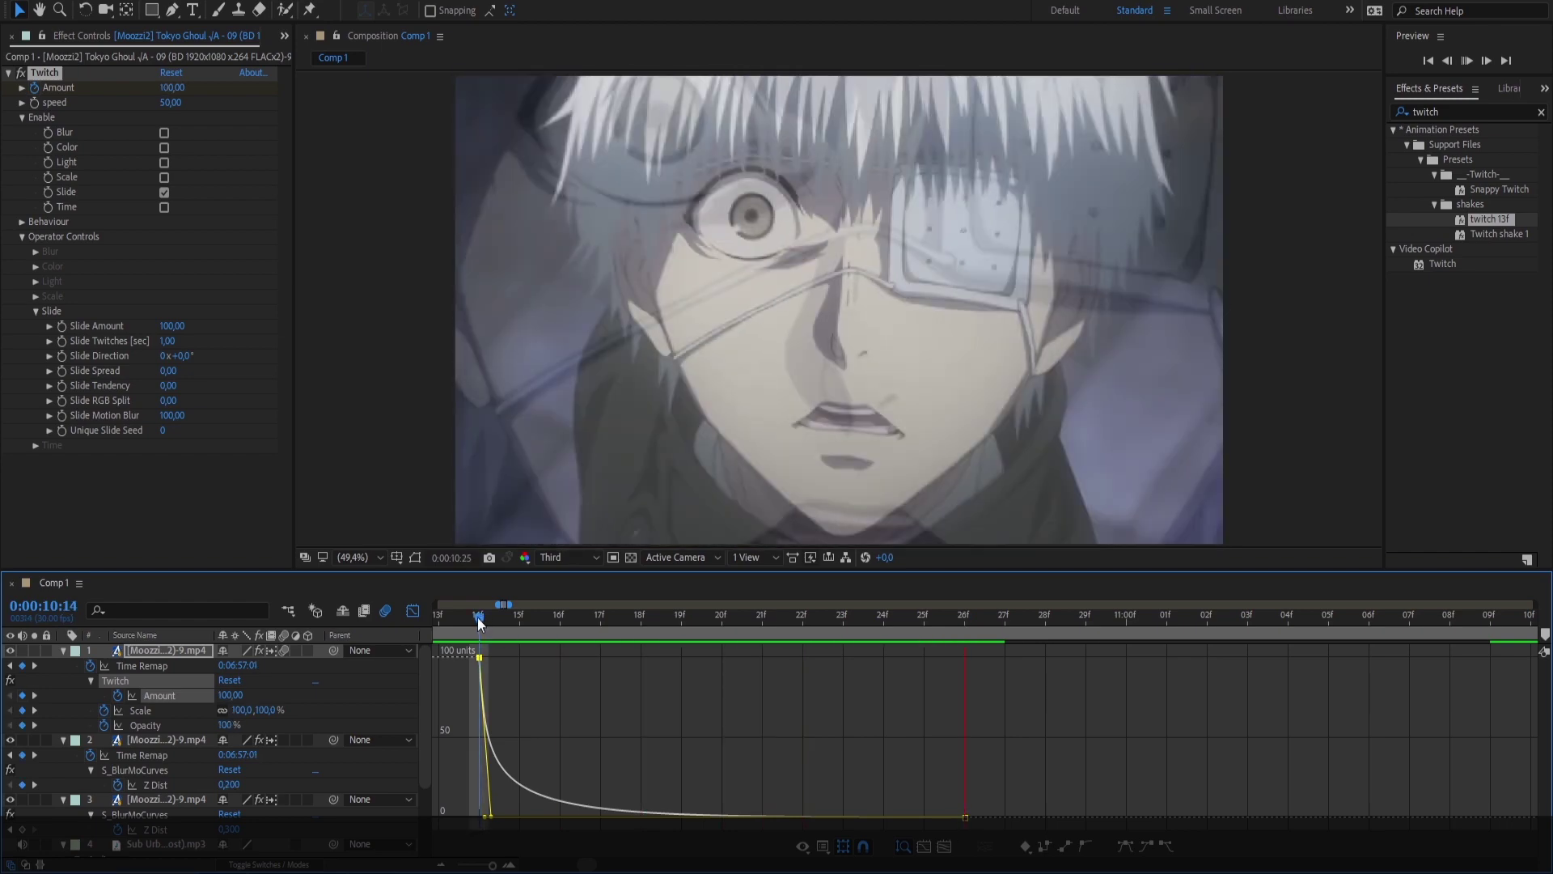
key(space)
click(412, 612)
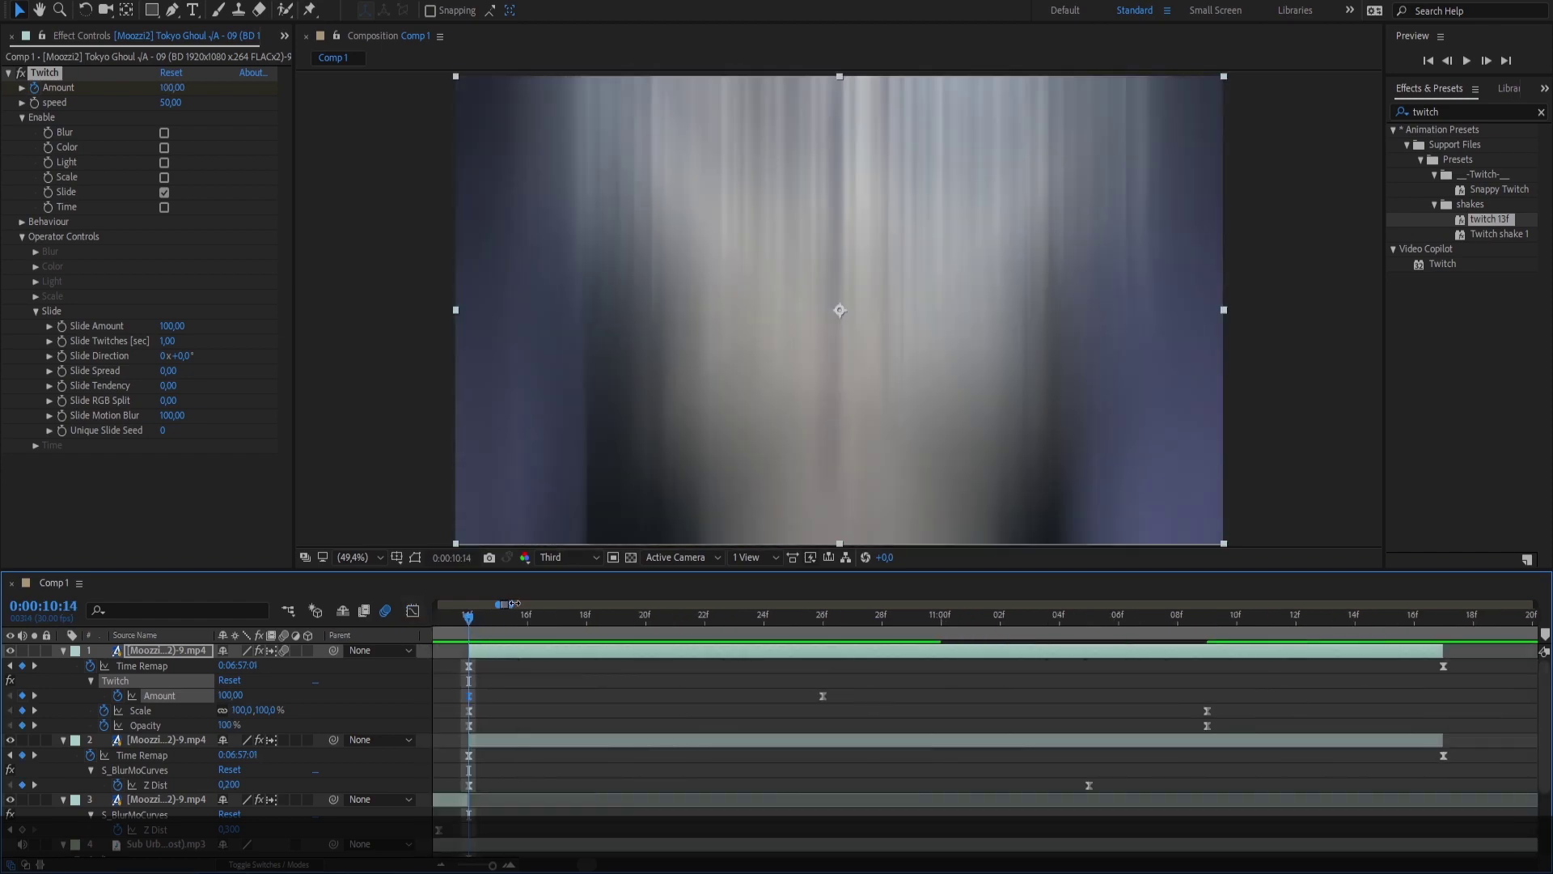
drag(510, 604, 524, 605)
Step: Copy the Twitch effect from the top clip and paste it onto layer 2
click(223, 543)
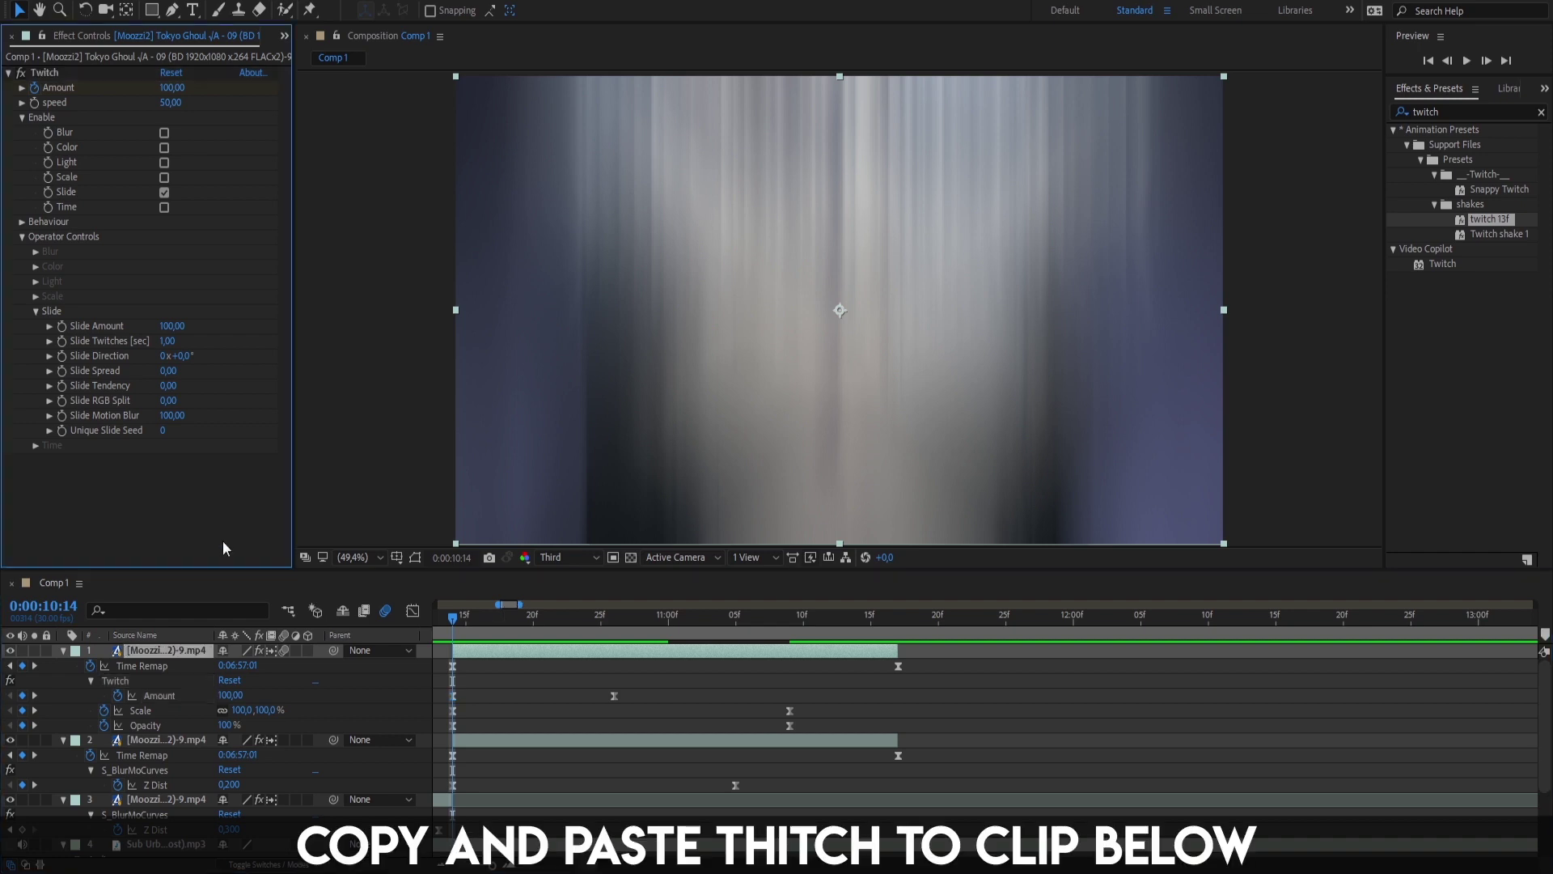
click(48, 75)
click(478, 744)
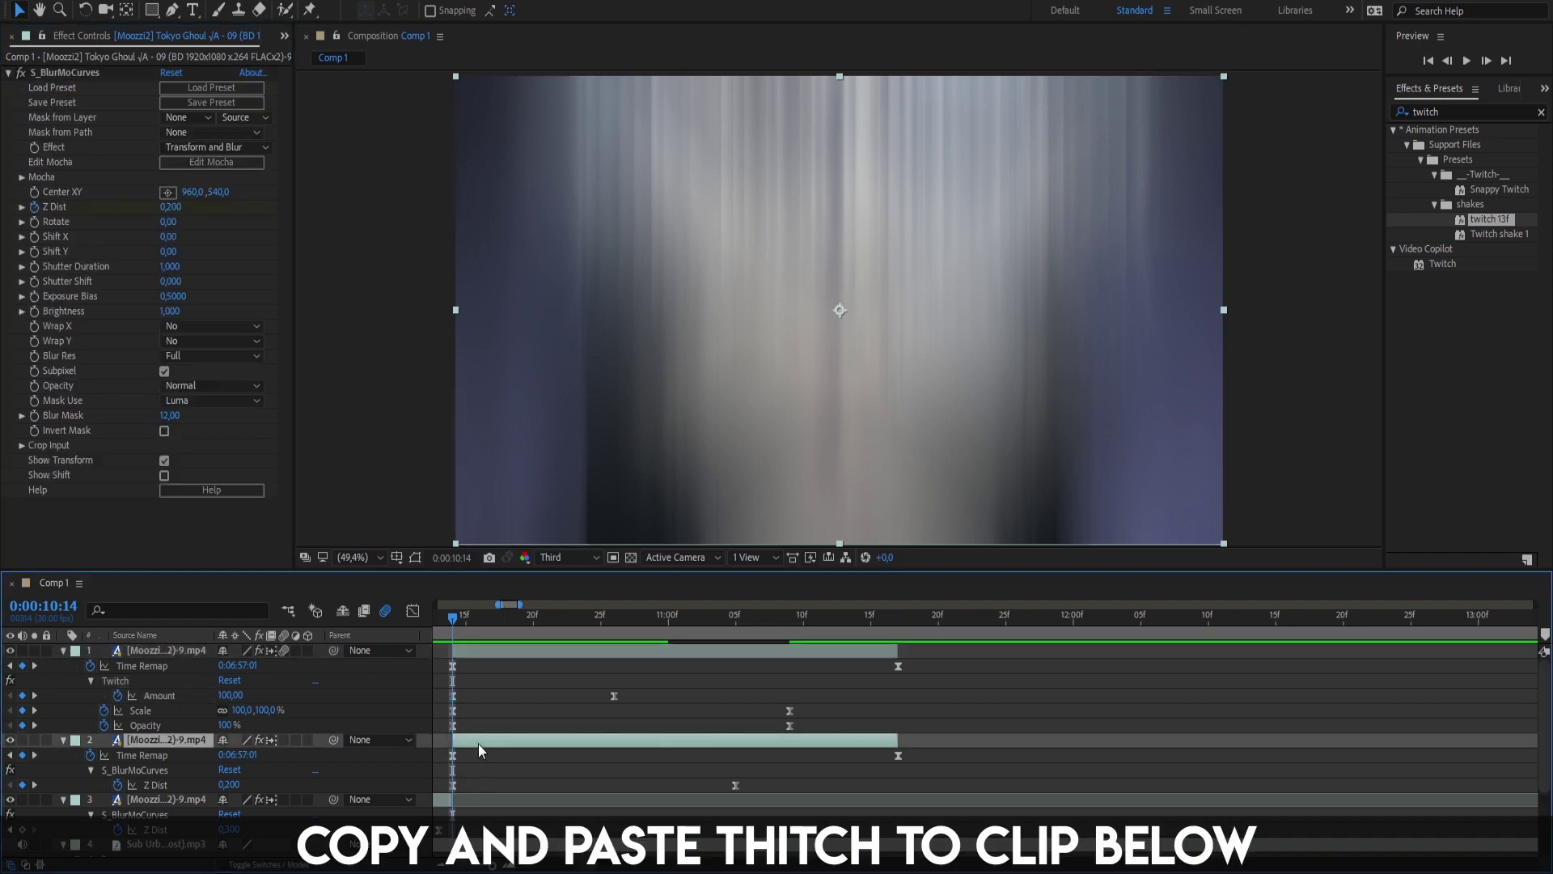
key(ctrl+v)
Step: Apply Brightness & Contrast to layer 1 with Brightness 30, then collapse layers 1 and 2
click(1500, 109)
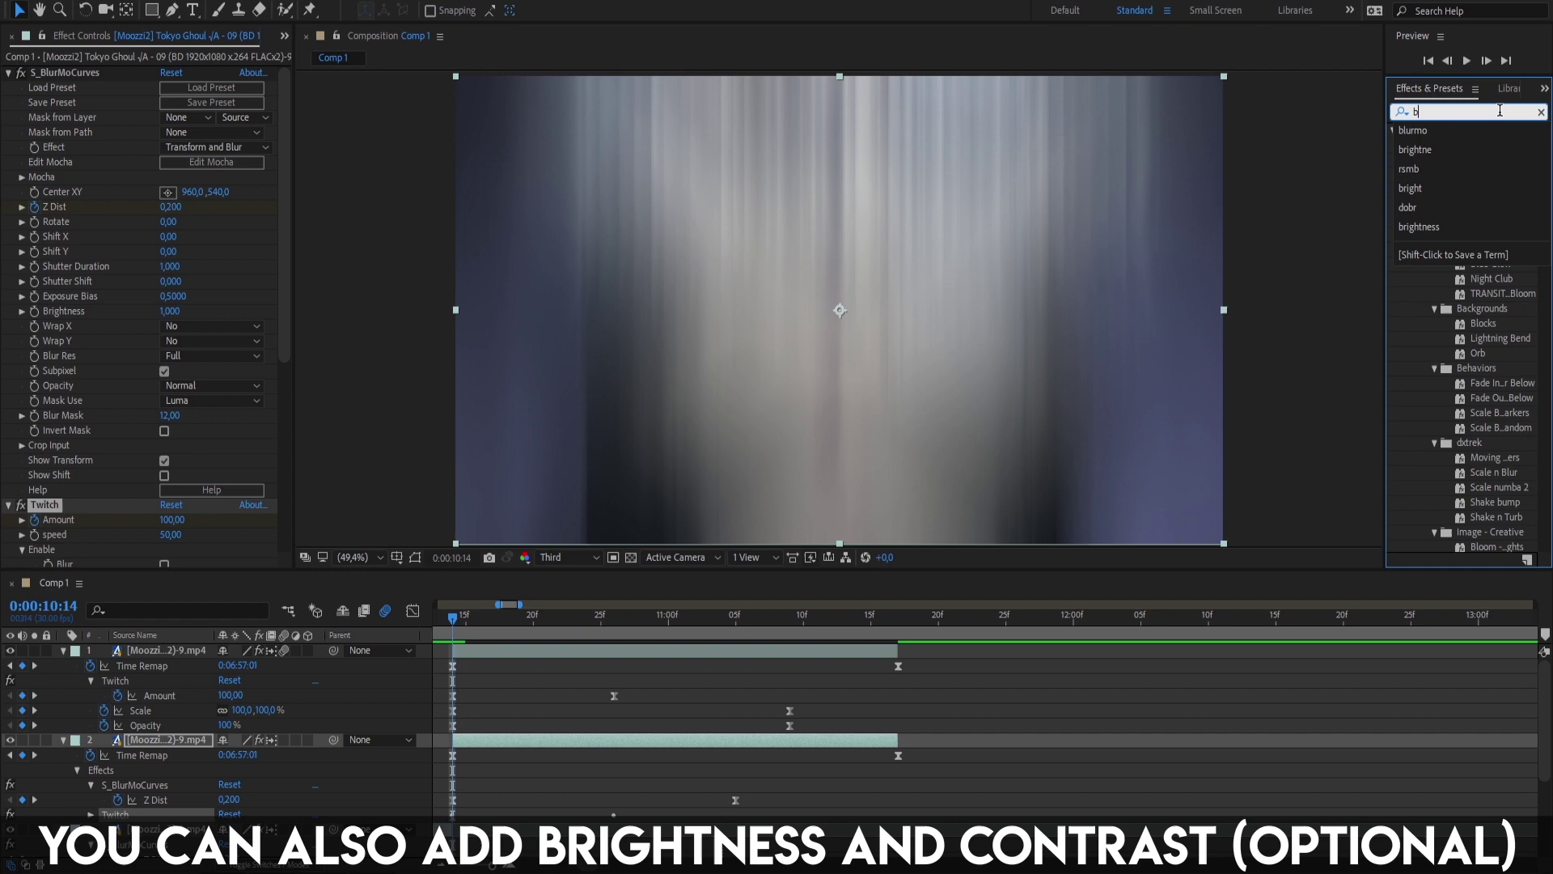
text(brightness)
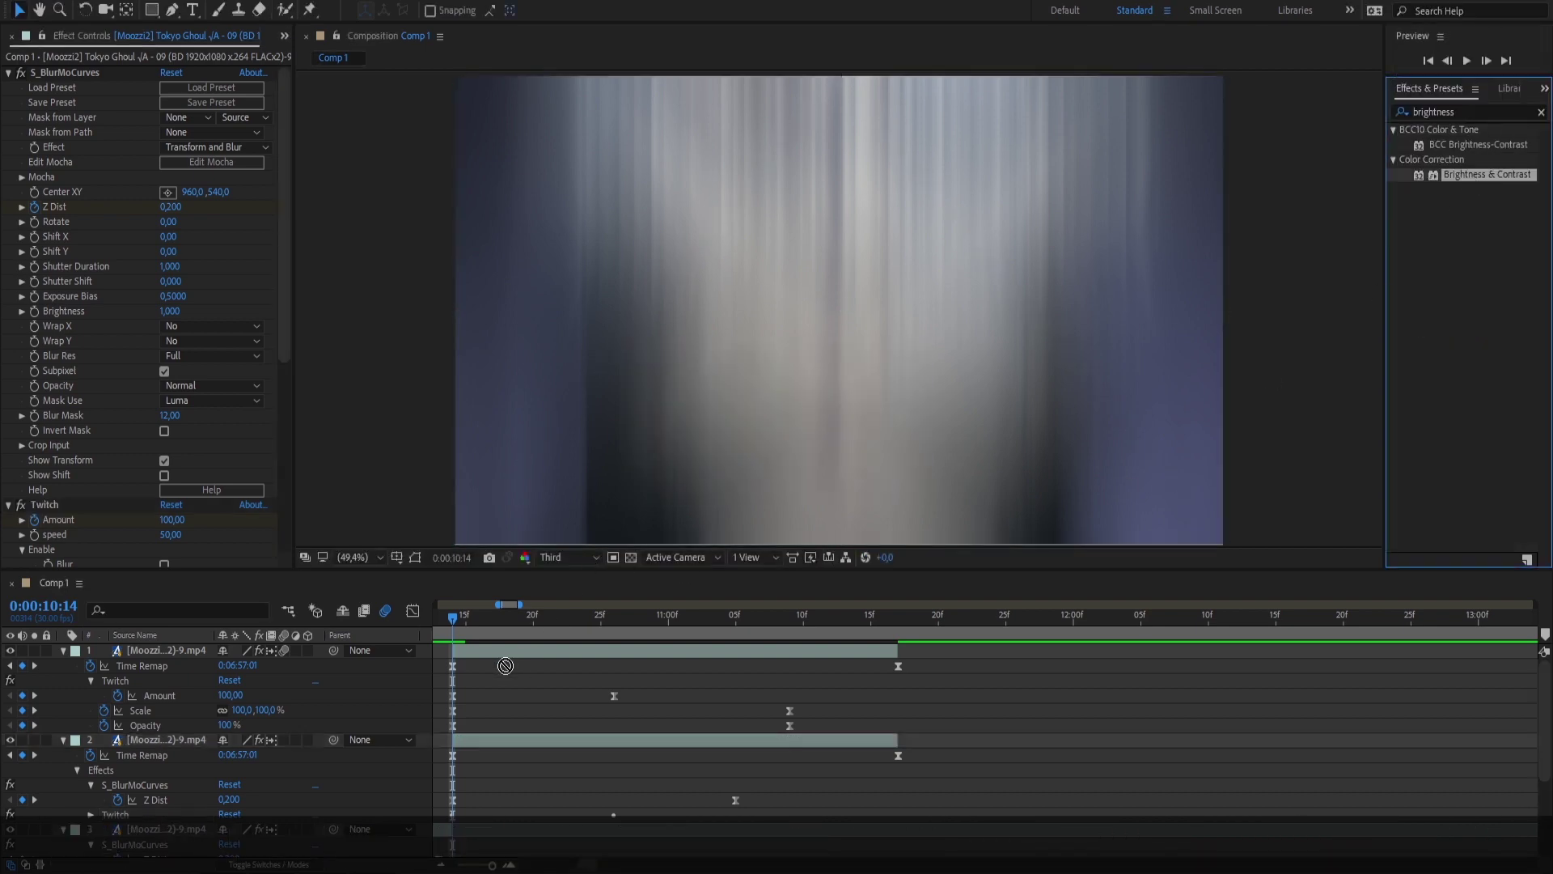
drag(1270, 379, 511, 661)
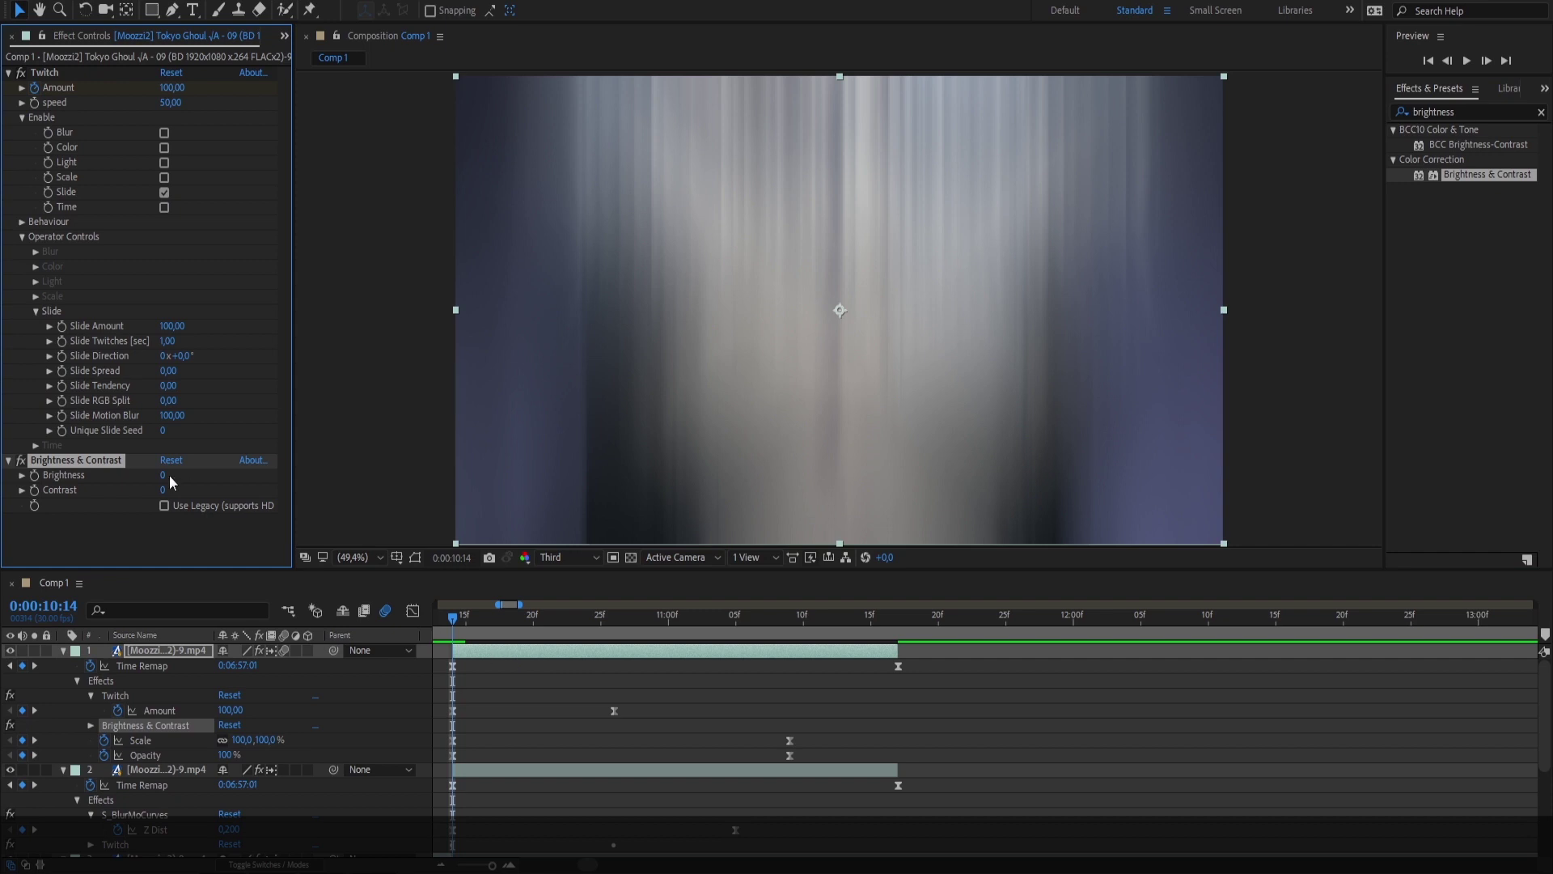
text(30)
key(Return)
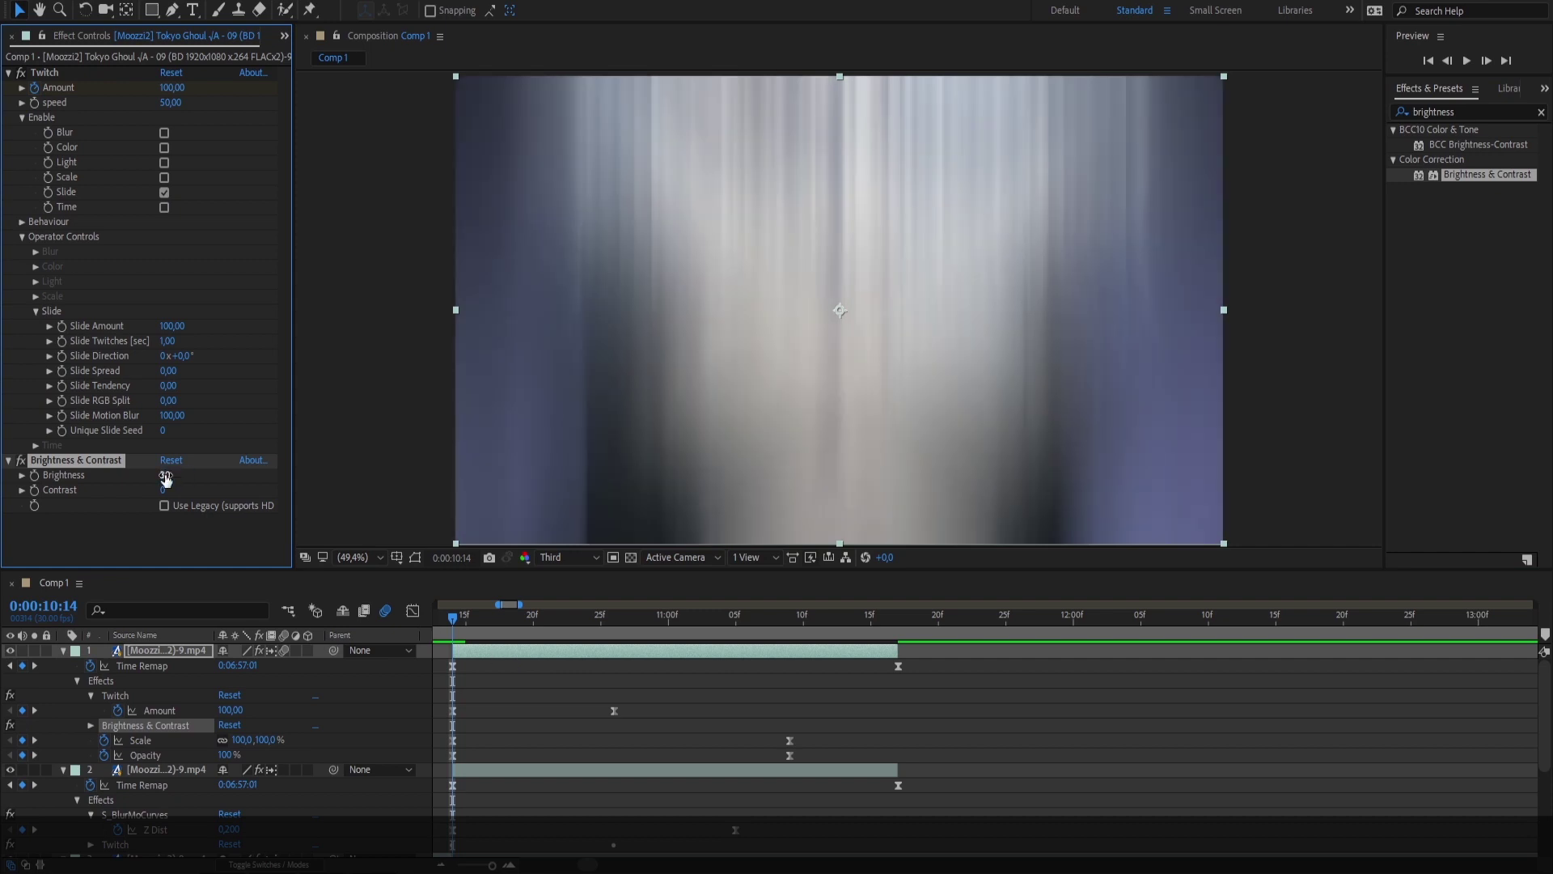
click(63, 650)
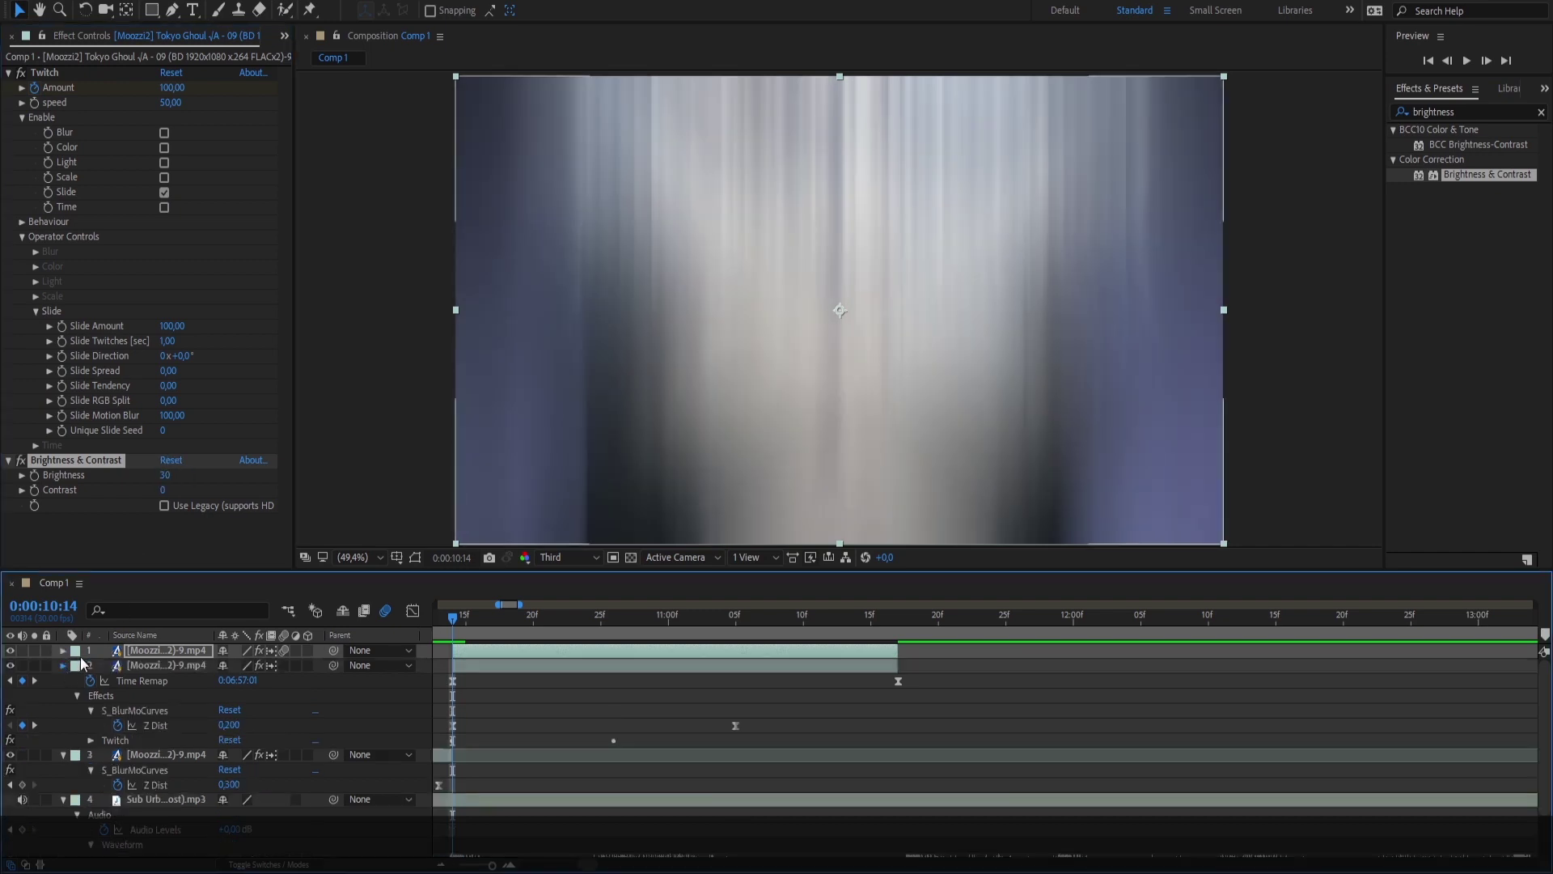
click(63, 665)
scroll(657, 618, down, 2)
click(657, 617)
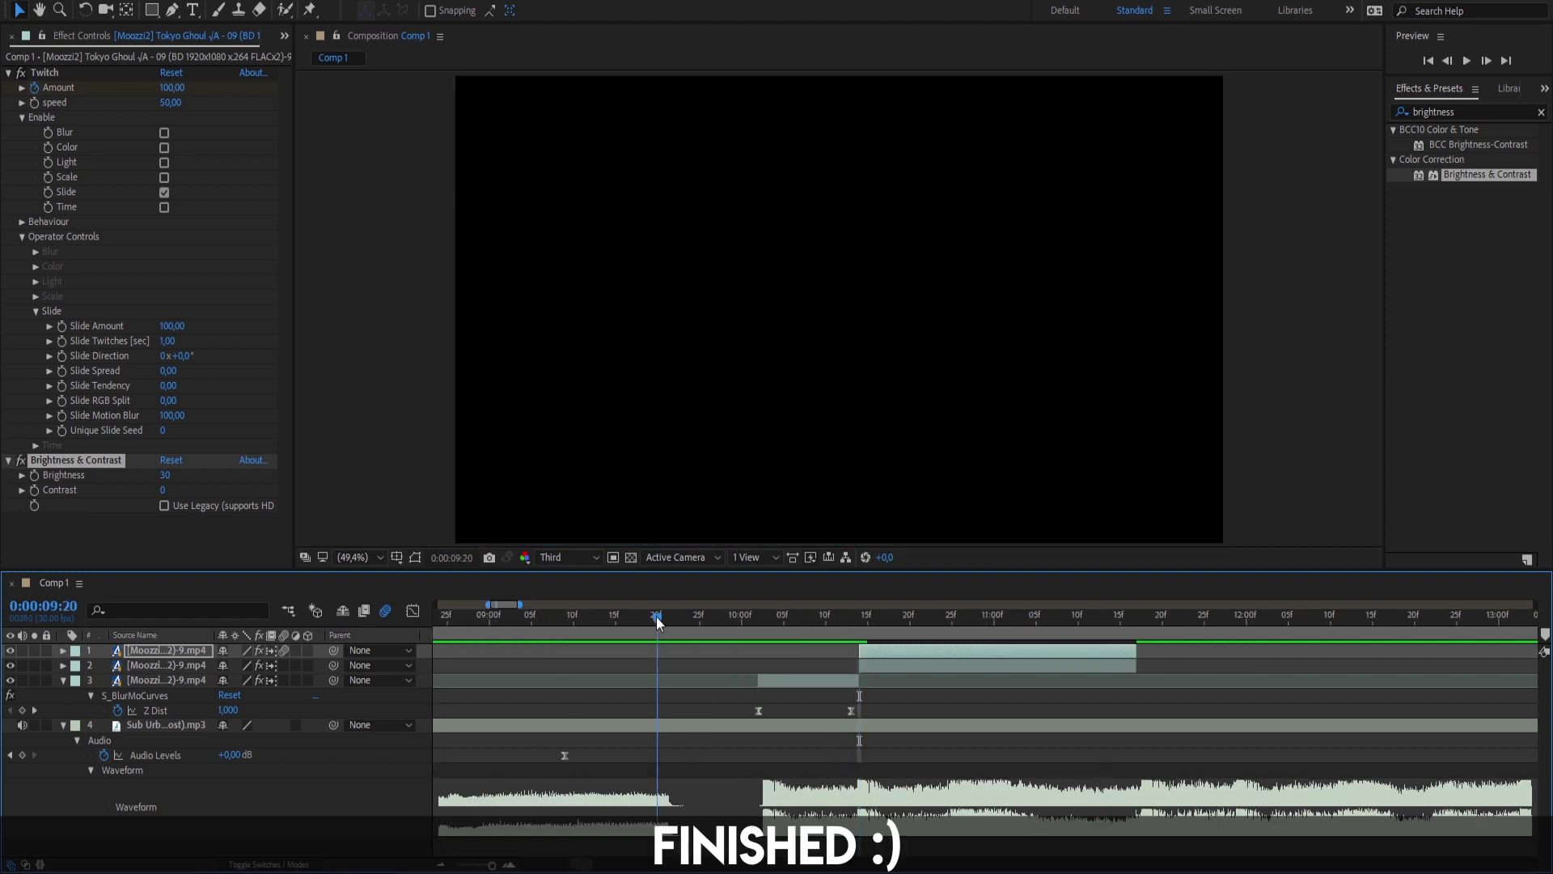
key(space)
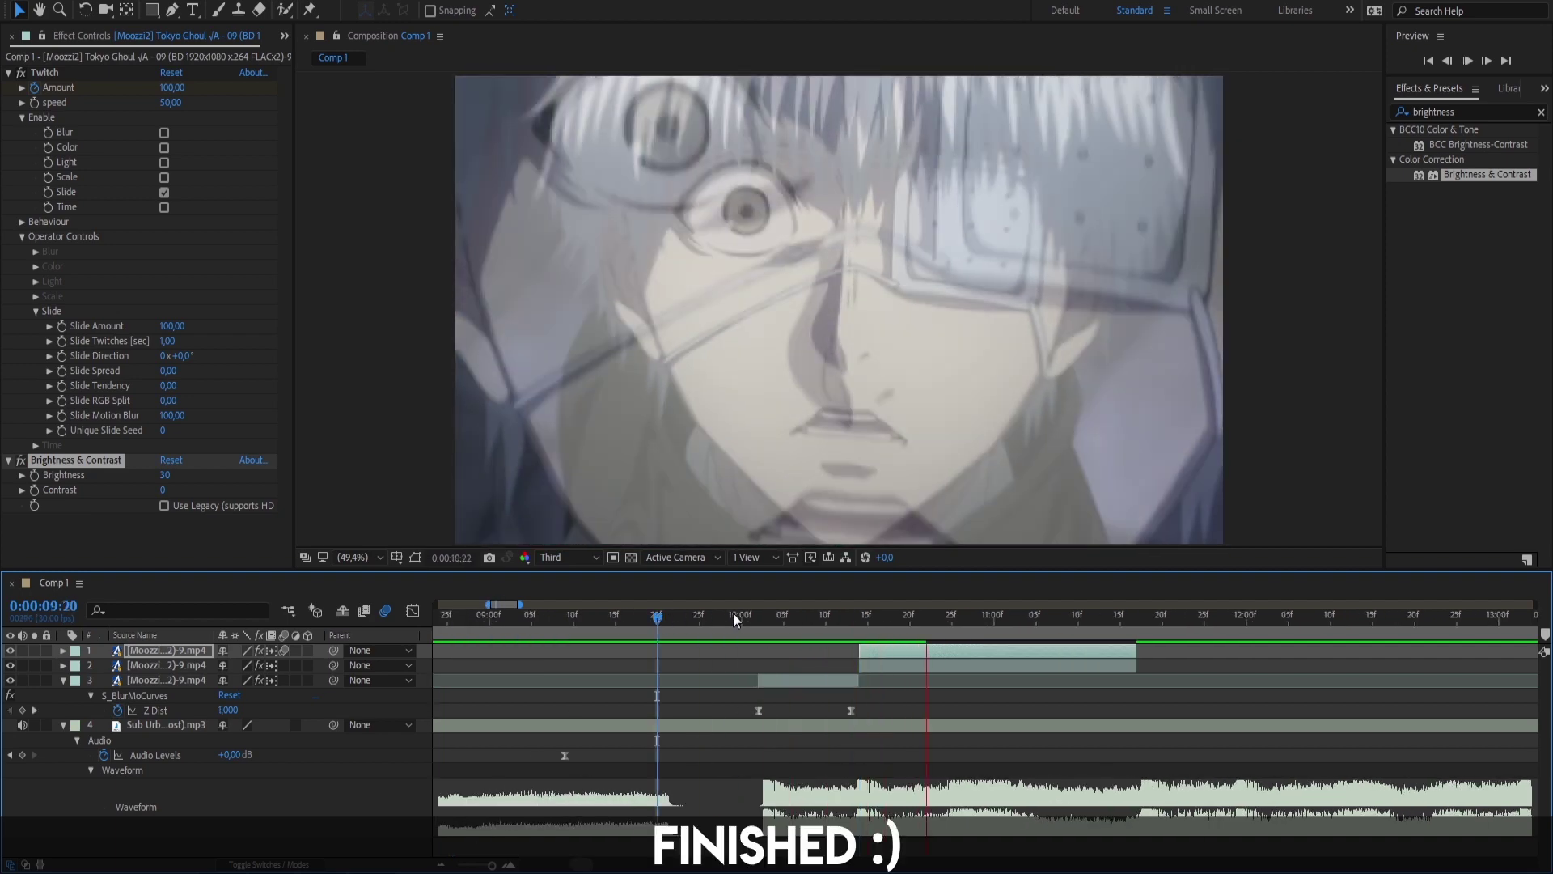
click(717, 615)
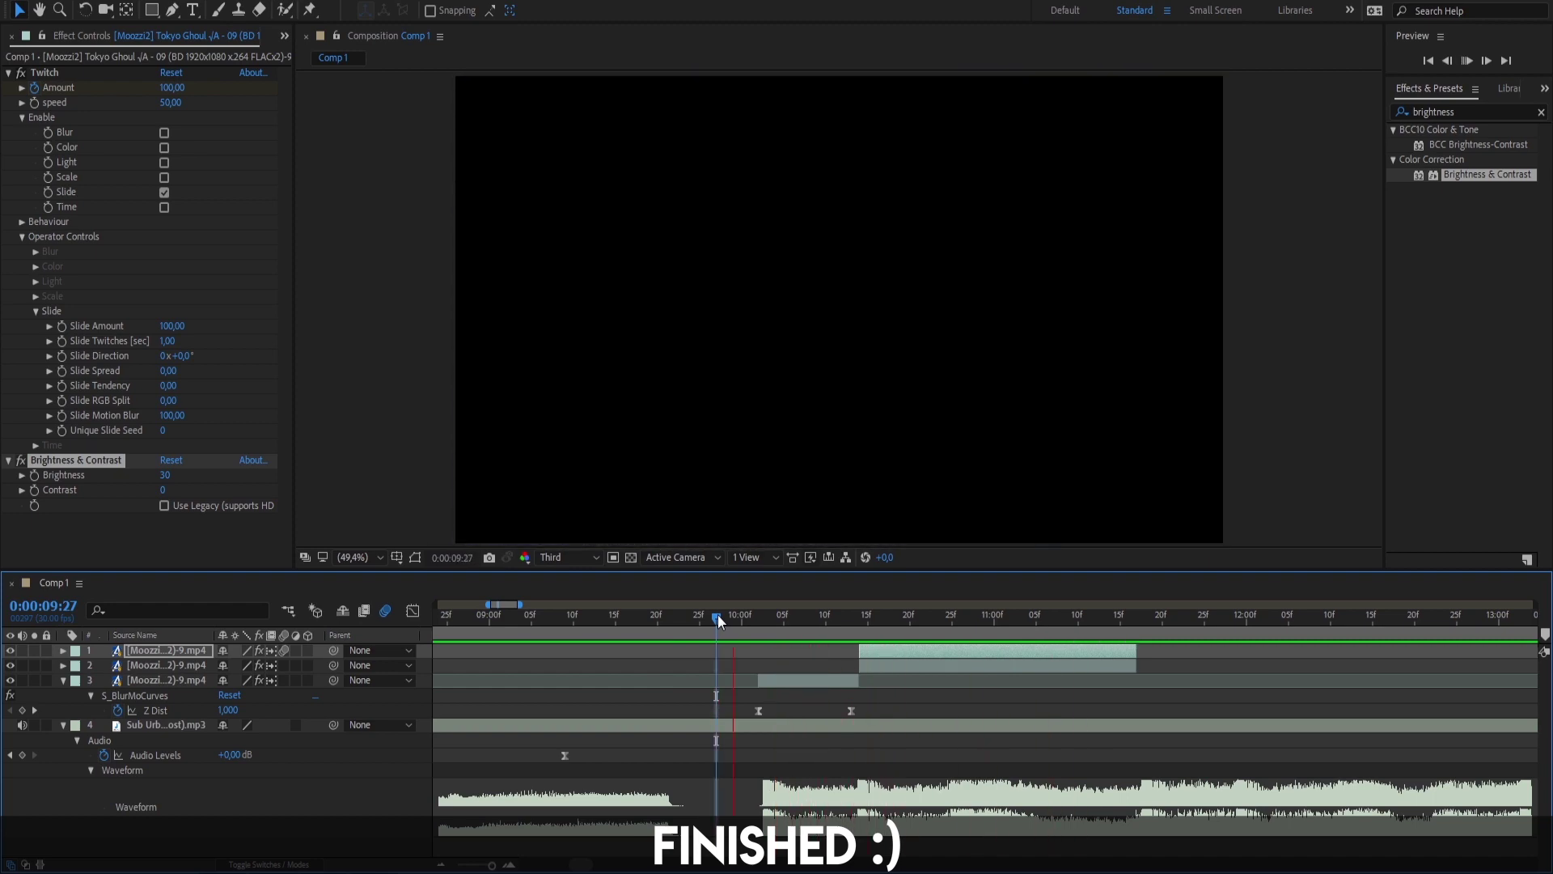
drag(720, 616, 854, 623)
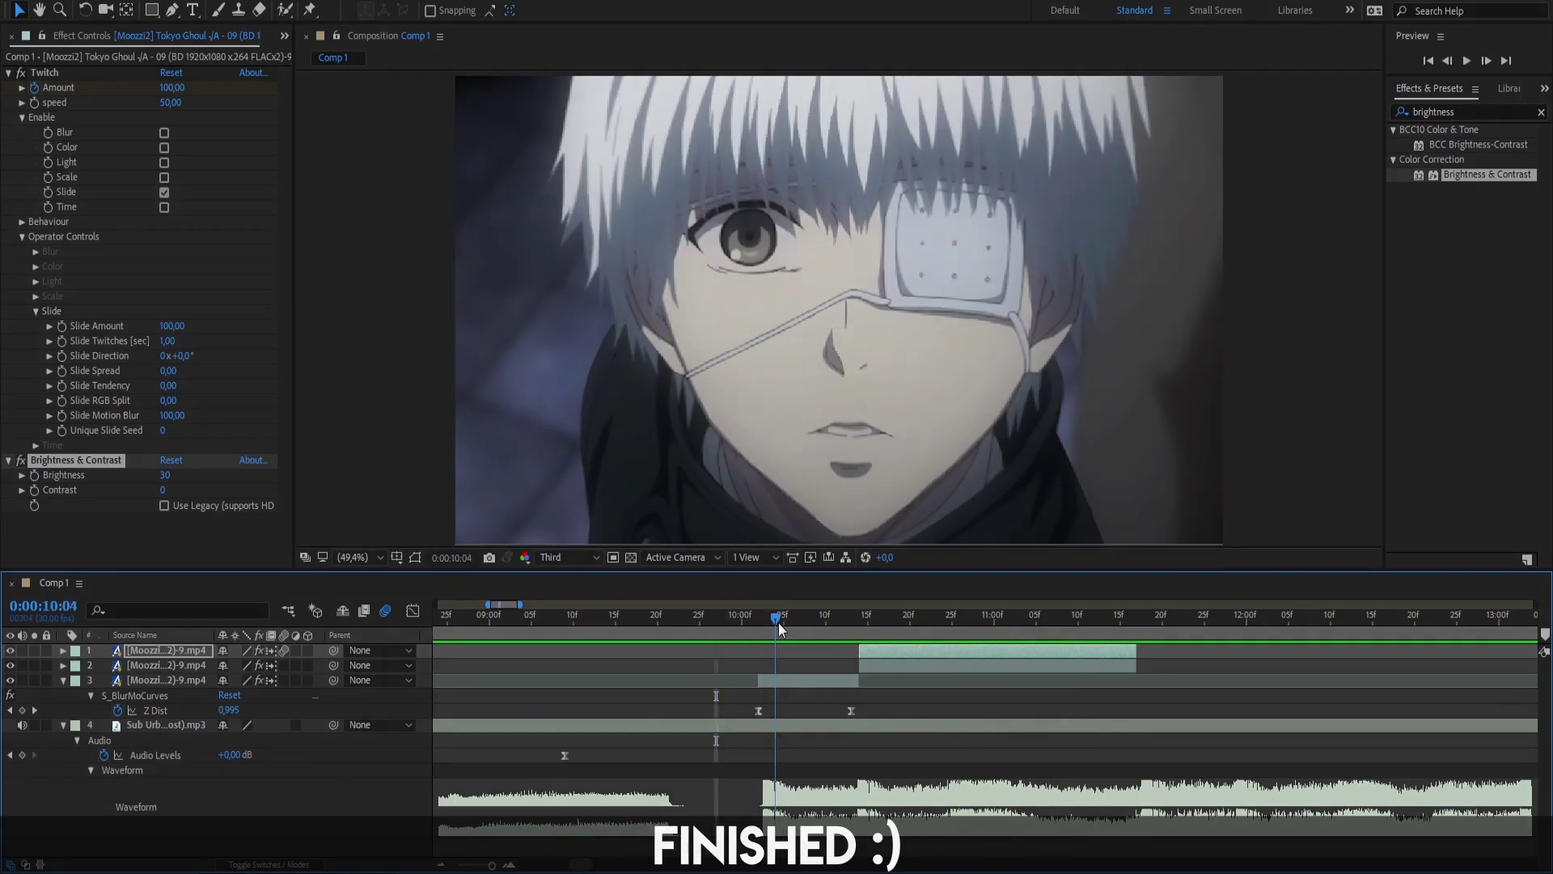
key(space)
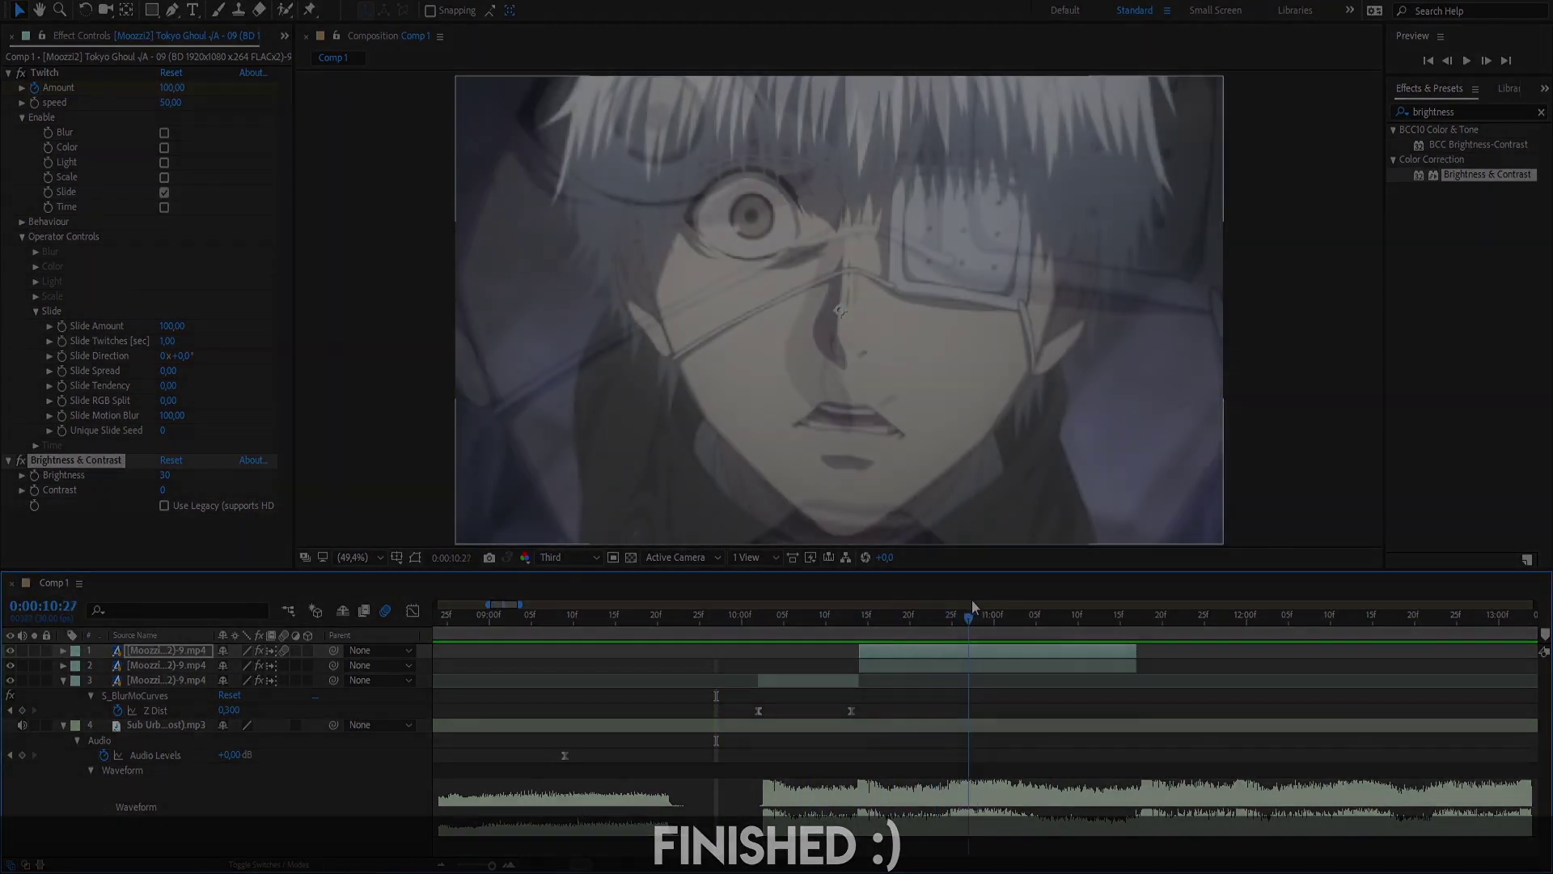
click(814, 618)
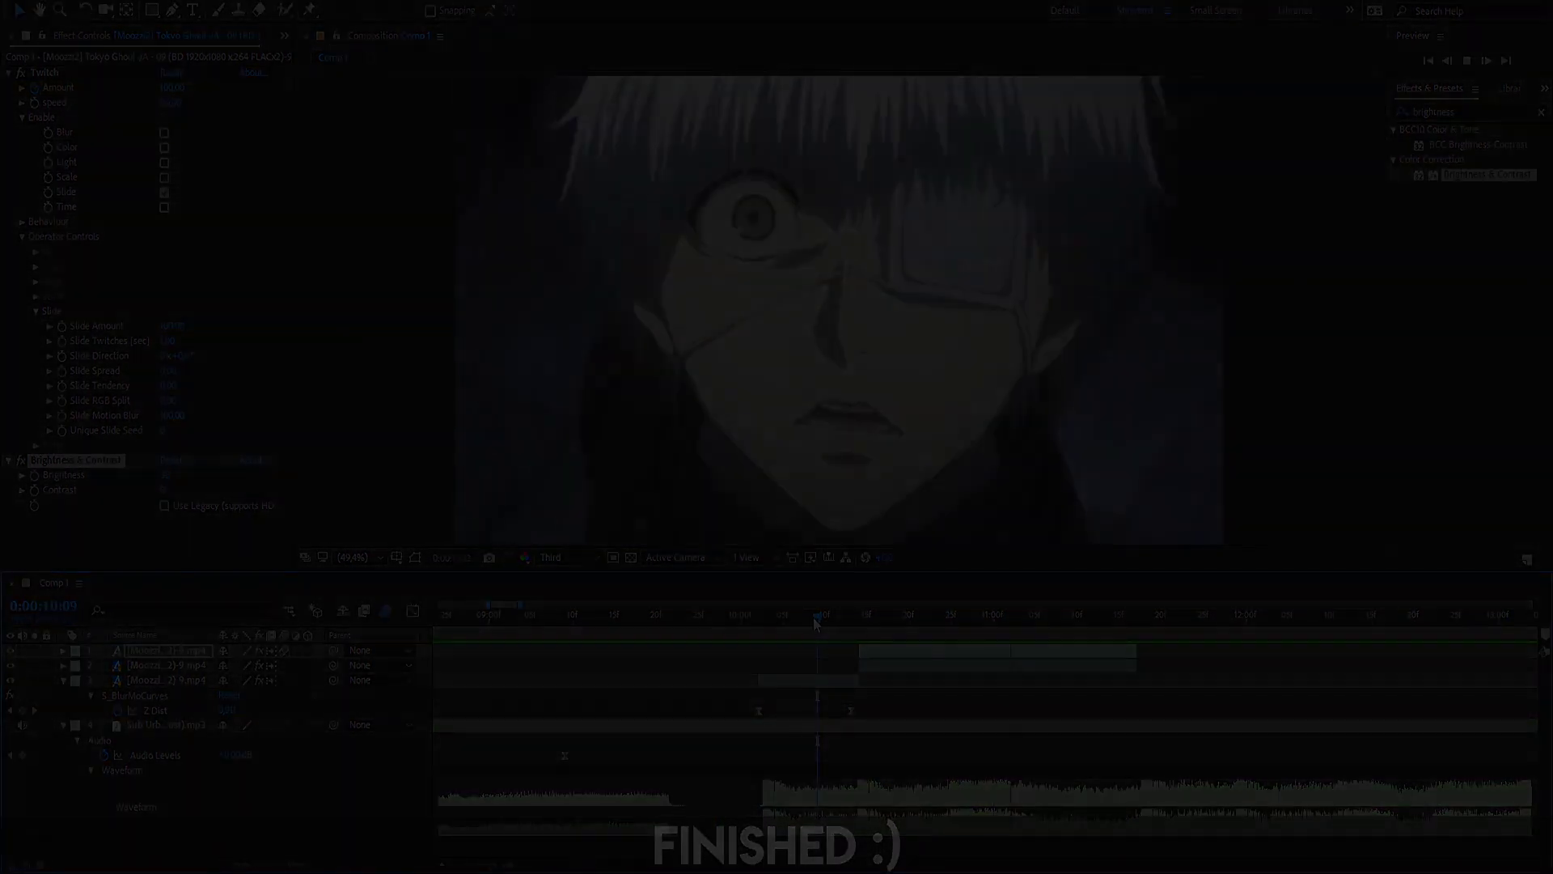